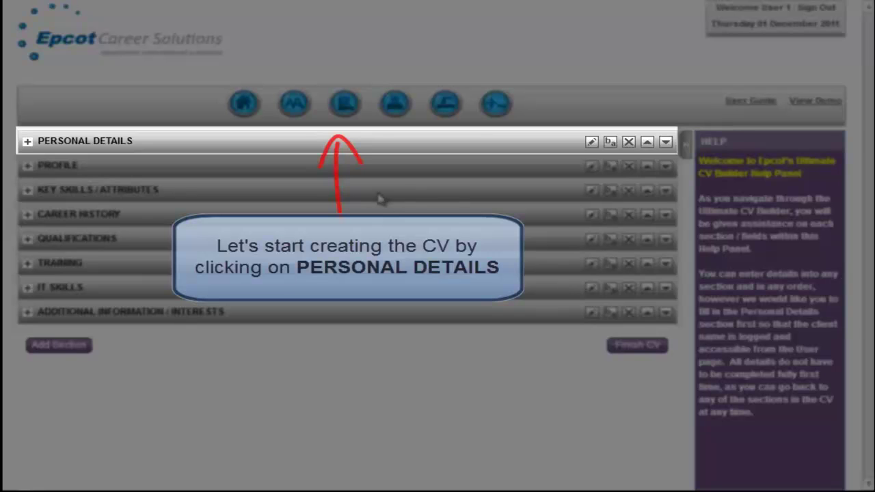
Open Personal Details and enter the candidate's full name and post code.
{"action": "left_click", "coordinate": [345, 144]}
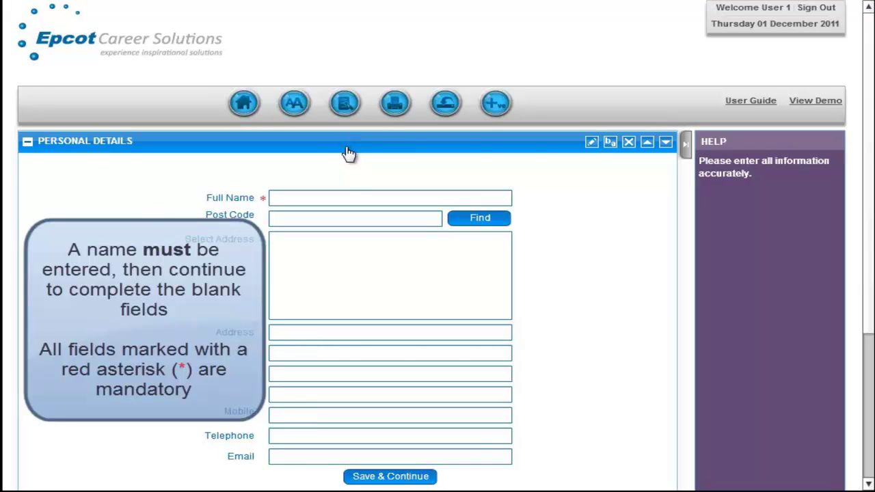
{"action": "left_click", "coordinate": [340, 195]}
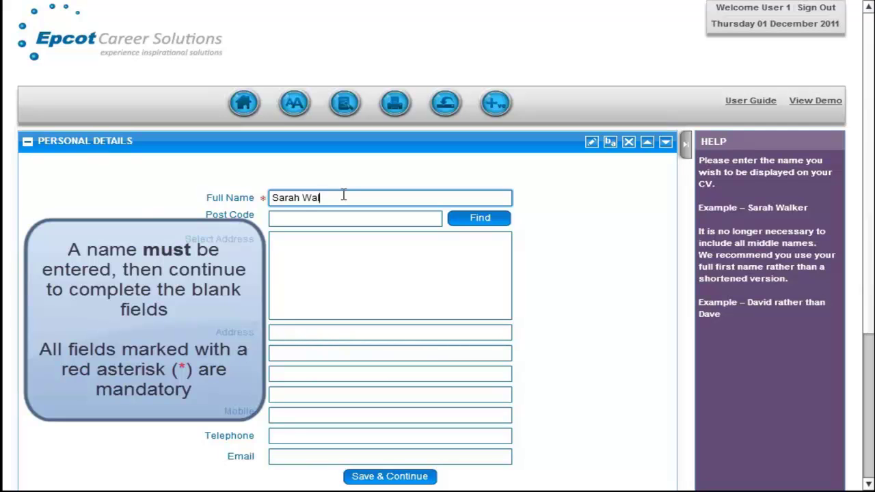
{"action": "left_click", "coordinate": [346, 217]}
{"action": "type", "text": "AL1 03T"}
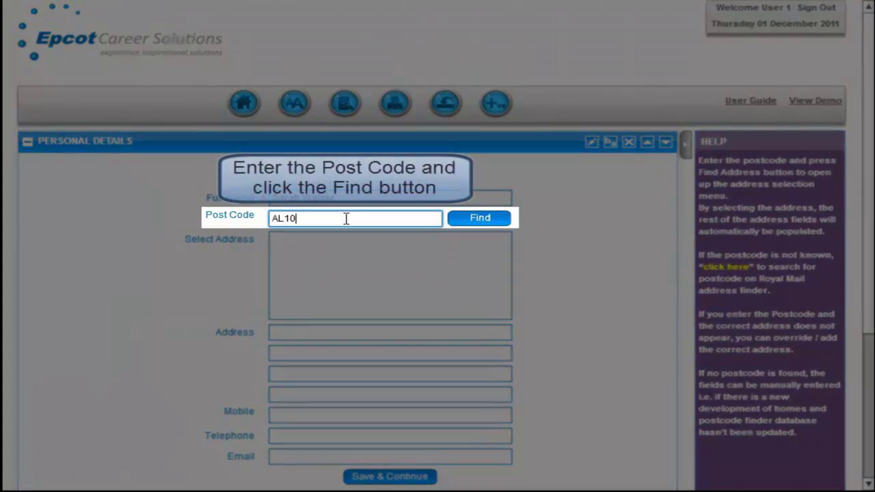
{"action": "type", "text": "K"}
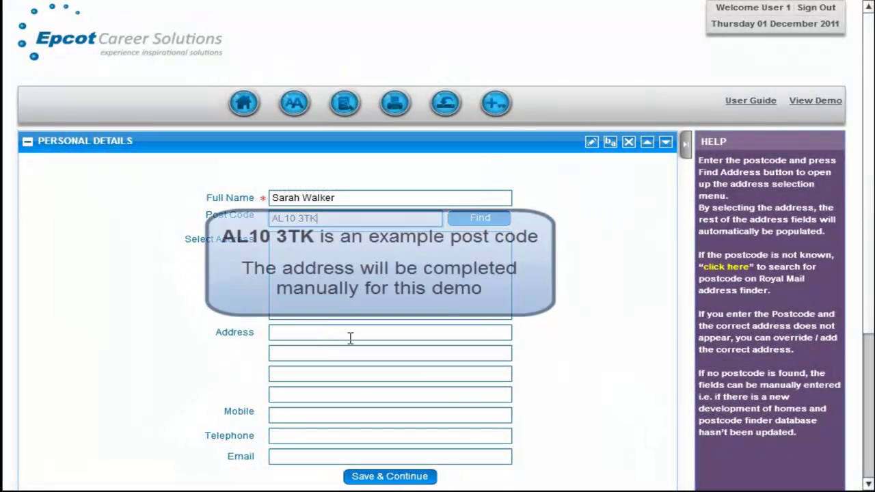
Enter the candidate's home address across the three address lines.
{"action": "left_click", "coordinate": [350, 338]}
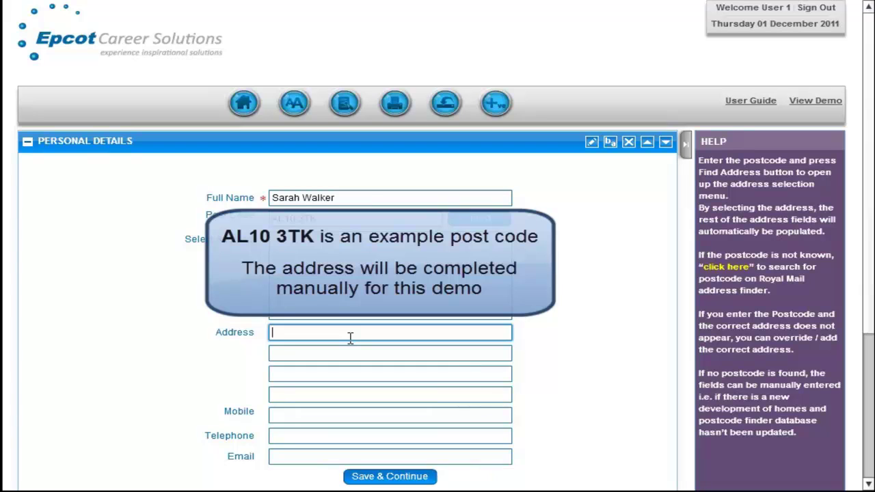
{"action": "key", "text": "Tab"}
{"action": "type", "text": "Hatfield"}
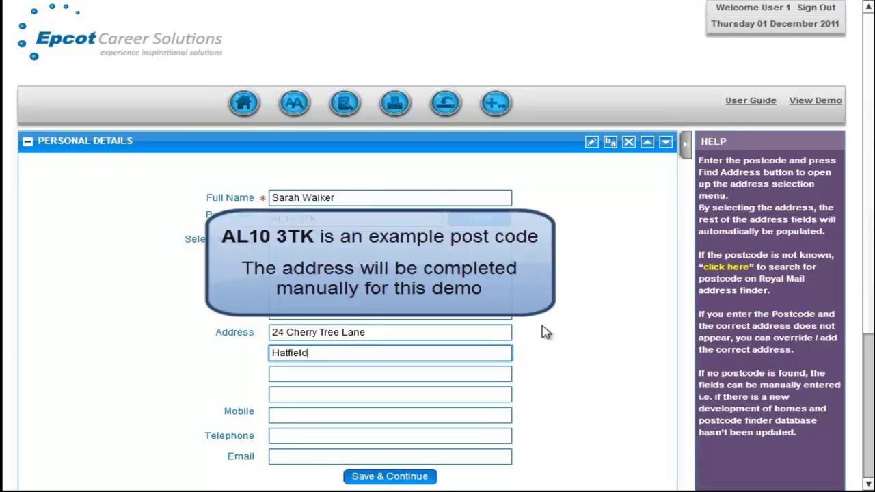
{"action": "key", "text": "Tab"}
{"action": "type", "text": "Hertfords"}
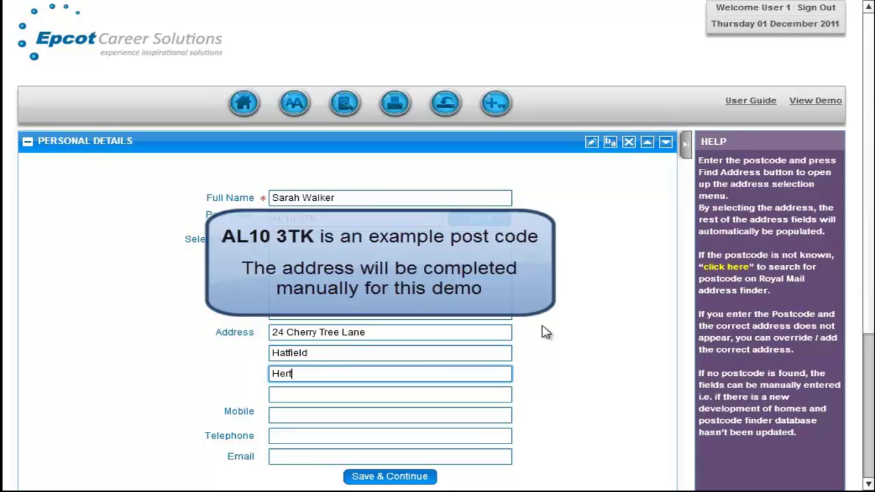
{"action": "type", "text": "hire"}
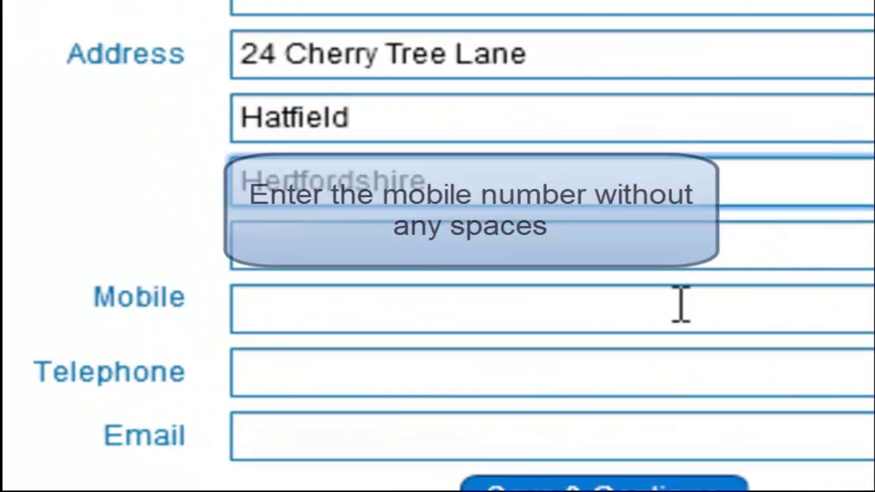
Fill the Mobile, Telephone and Email fields with the candidate's contact details.
{"action": "left_click", "coordinate": [414, 413]}
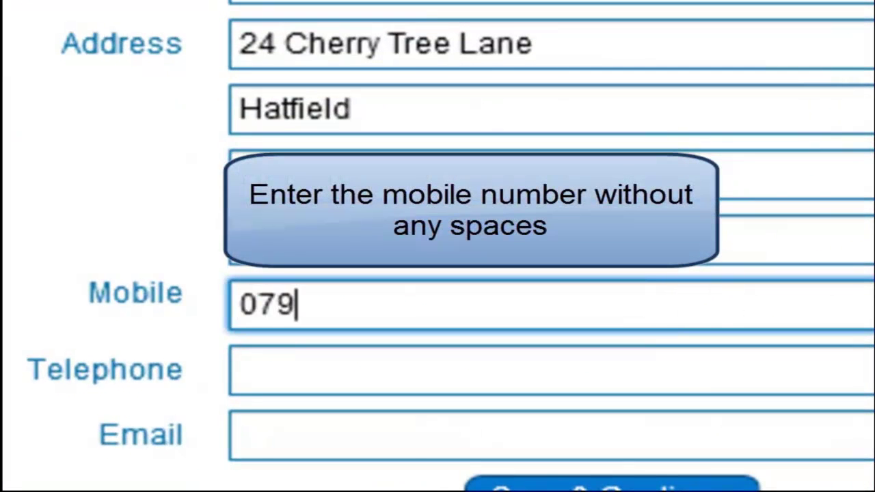
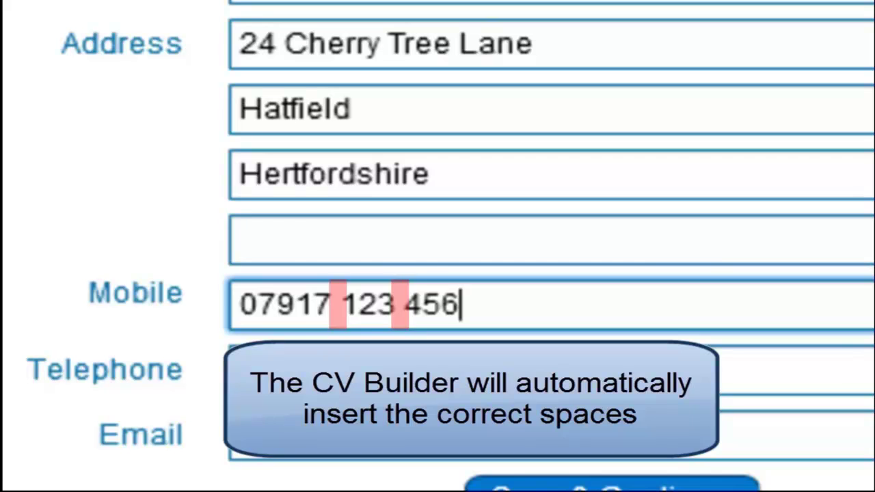
{"action": "left_click", "coordinate": [241, 370]}
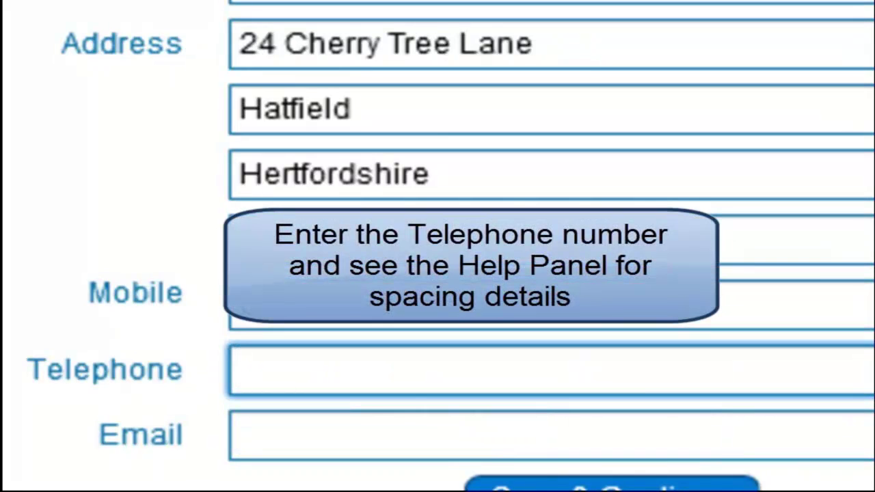
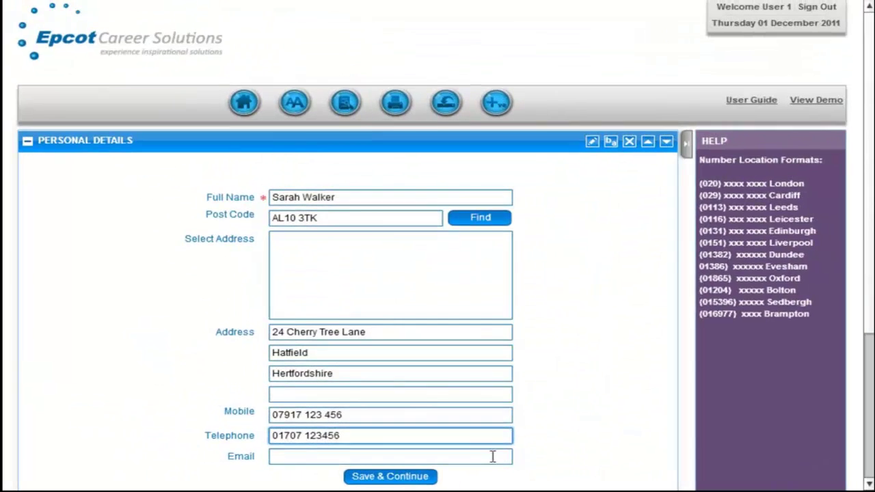
{"action": "left_click", "coordinate": [610, 451]}
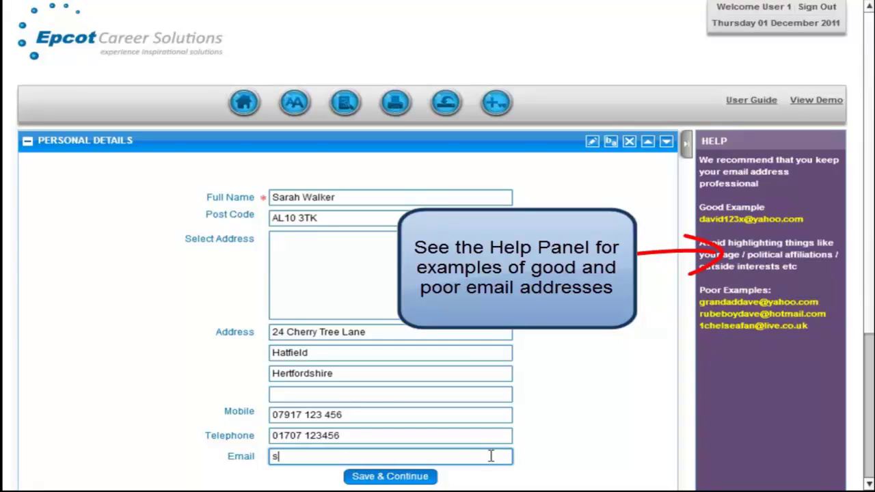
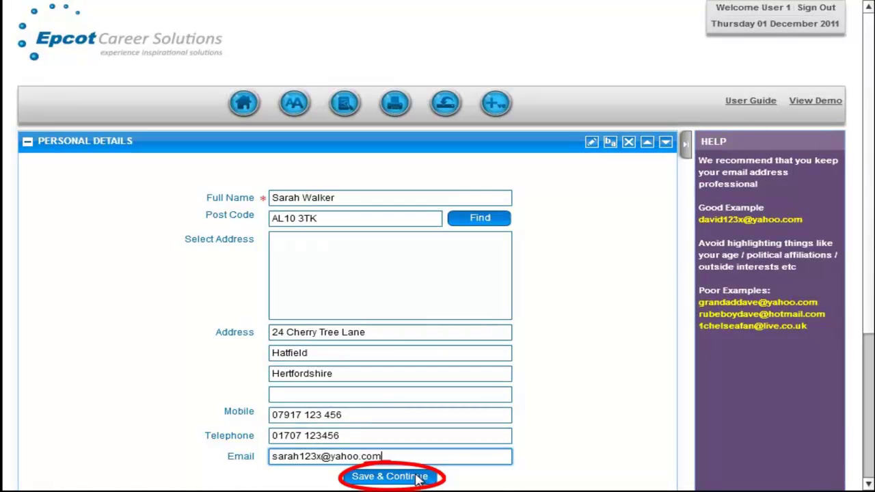
Save the personal details and expand the Profile section.
{"action": "left_click", "coordinate": [418, 478]}
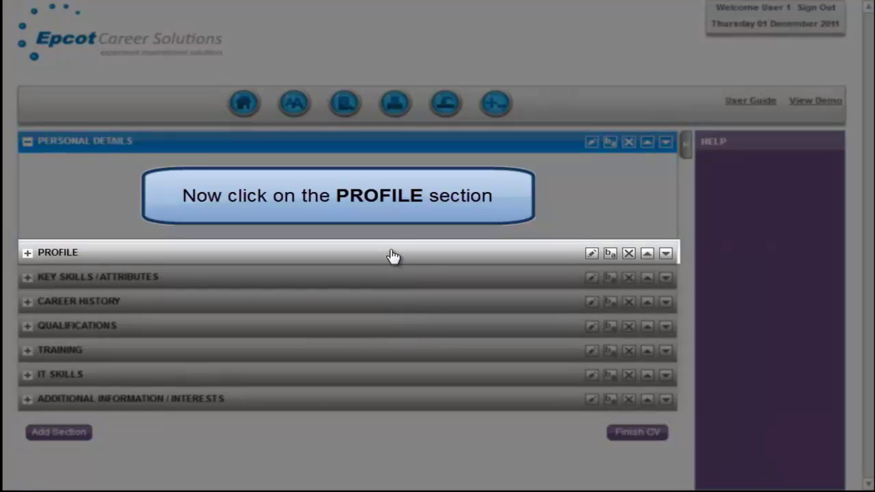
{"action": "left_click", "coordinate": [393, 255]}
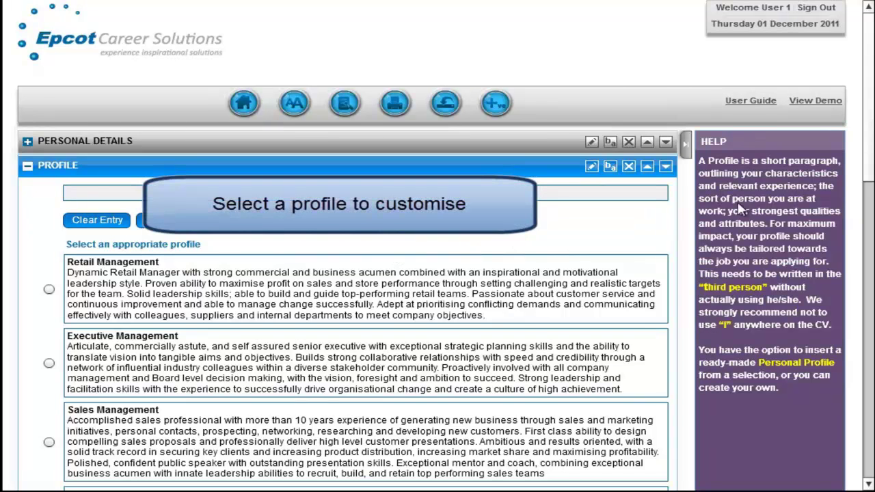
Choose the Warehouse profile, reword 'Computer literate' to 'Good computer skills', and save.
{"action": "left_click_drag", "start_coordinate": [867, 131], "coordinate": [842, 292]}
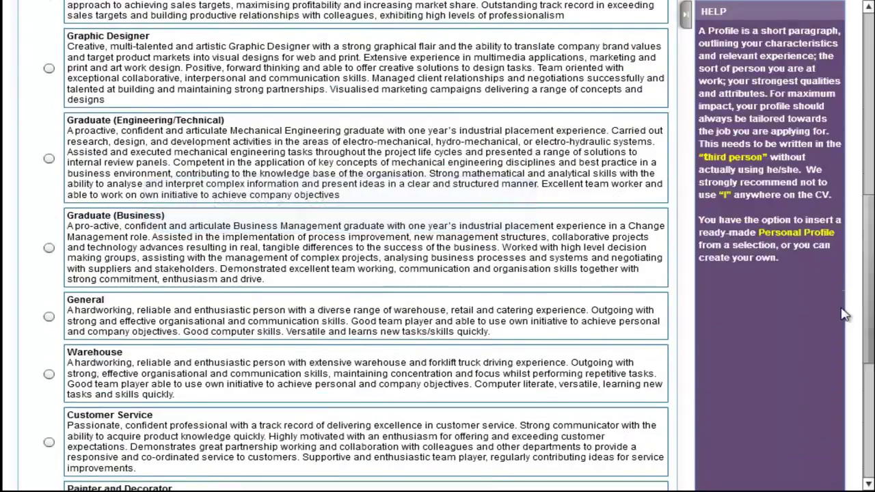
{"action": "left_click", "coordinate": [48, 371]}
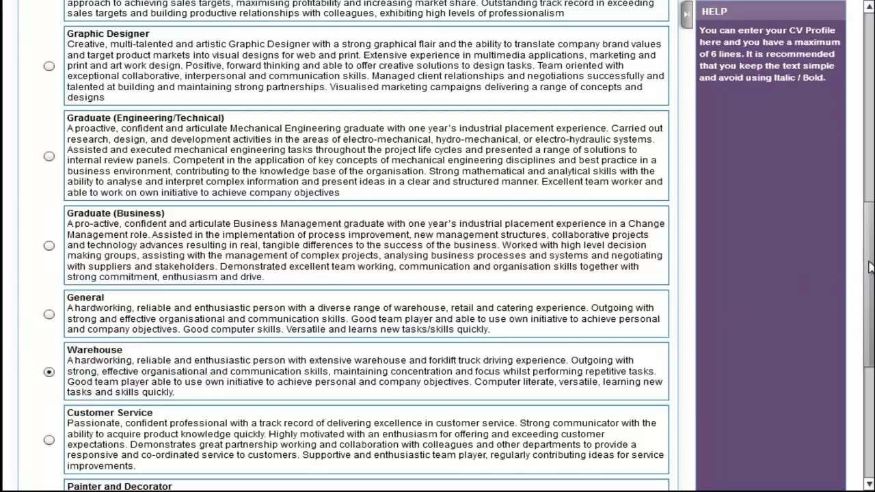
{"action": "scroll", "coordinate": [867, 275], "scroll_direction": "up", "scroll_amount": 7}
{"action": "scroll", "coordinate": [438, 273], "scroll_direction": "up", "scroll_amount": 1}
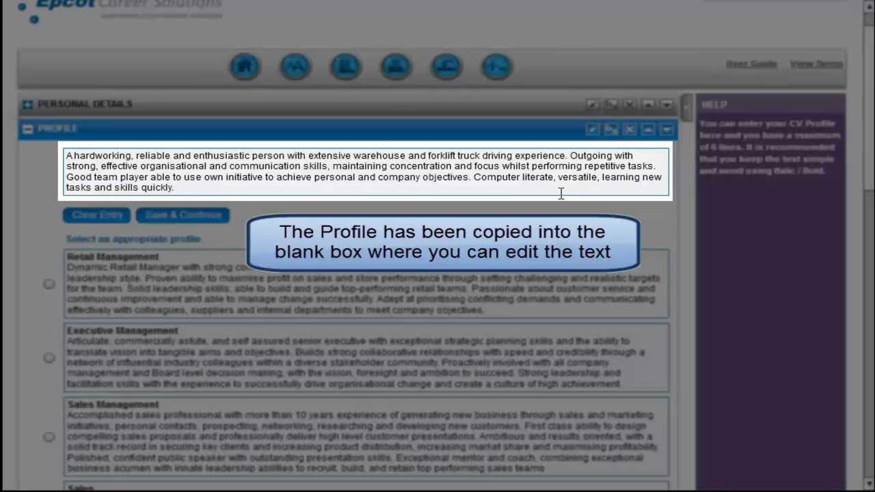
{"action": "double_click", "coordinate": [497, 178]}
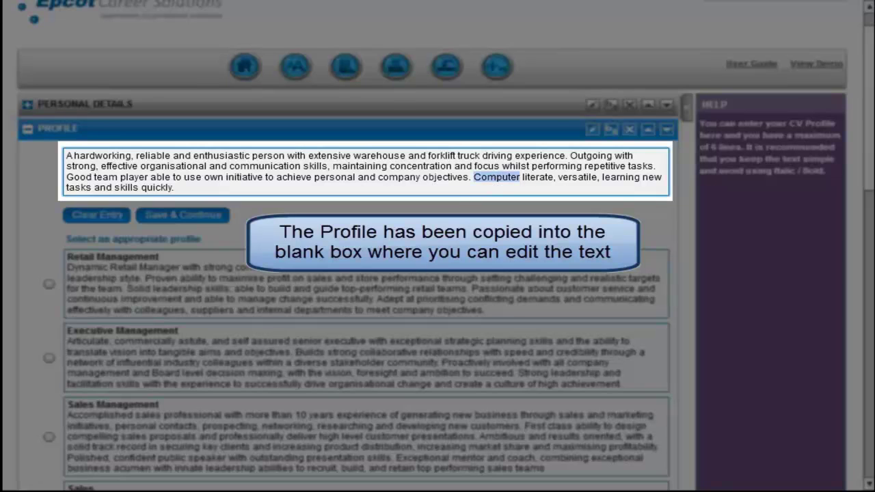
{"action": "key", "text": "BackSpace"}
{"action": "type", "text": "Goo"}
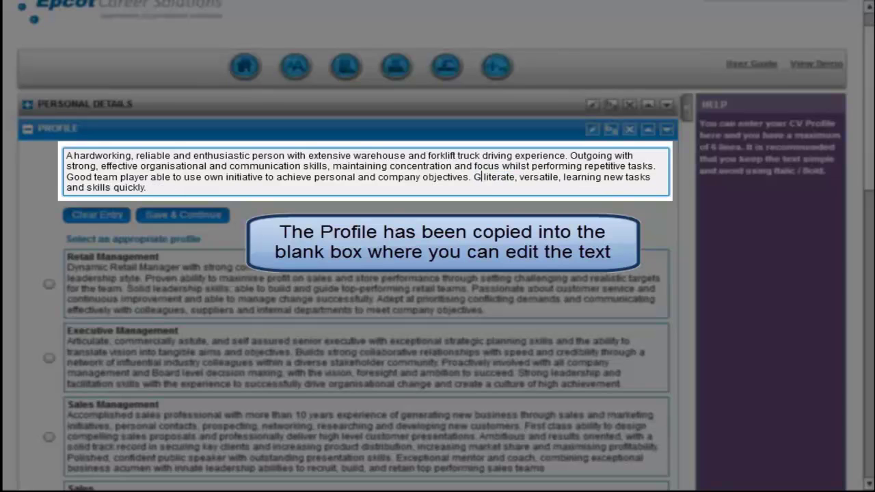
{"action": "type", "text": "d compu"}
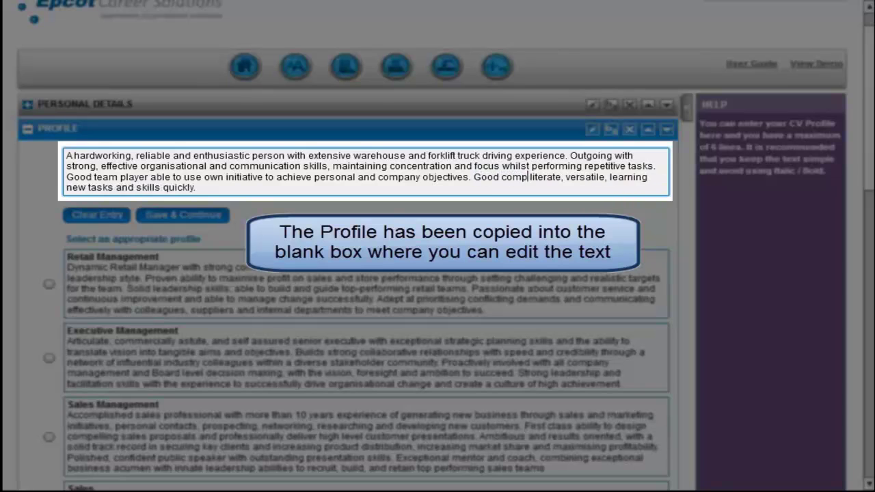
{"action": "type", "text": "ter ski"}
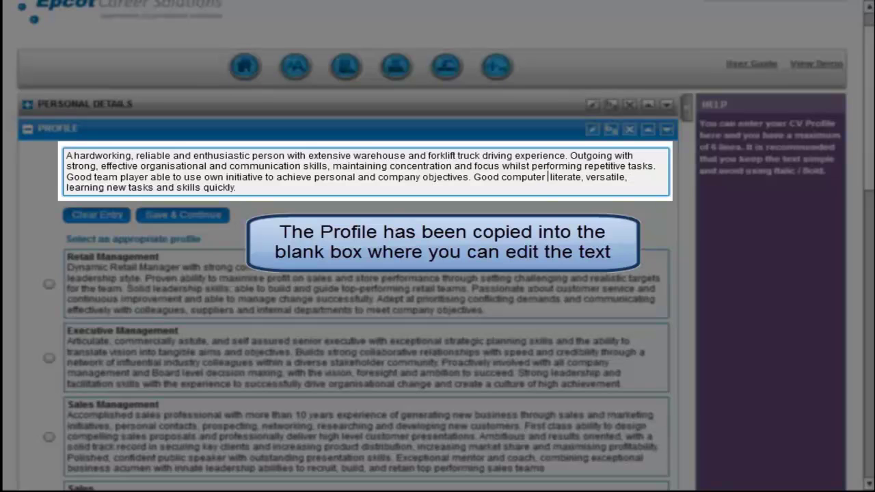
{"action": "type", "text": "lls"}
{"action": "key", "text": "Delete"}
{"action": "key", "text": "Delete"}
{"action": "key", "text": "Delete"}
{"action": "key", "text": "Delete"}
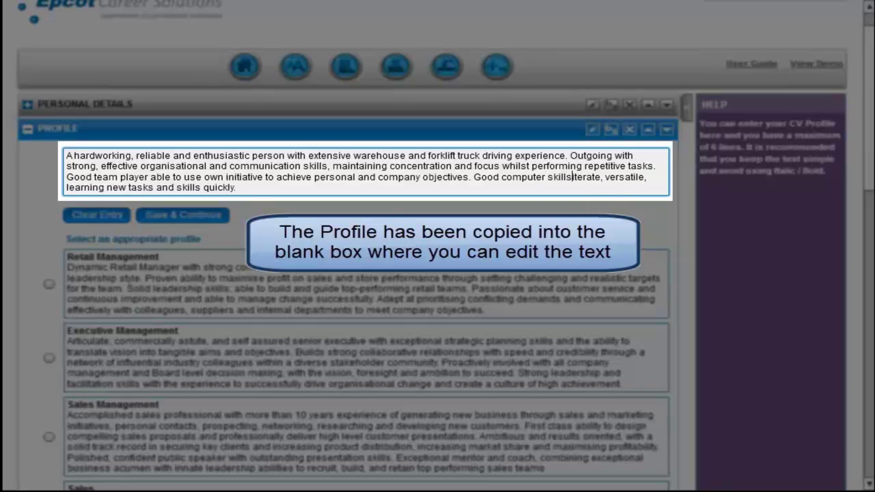
{"action": "key", "text": "Delete"}
{"action": "key", "text": "Delete"}
{"action": "key", "text": "Delete"}
{"action": "key", "text": "Delete"}
{"action": "key", "text": "Delete"}
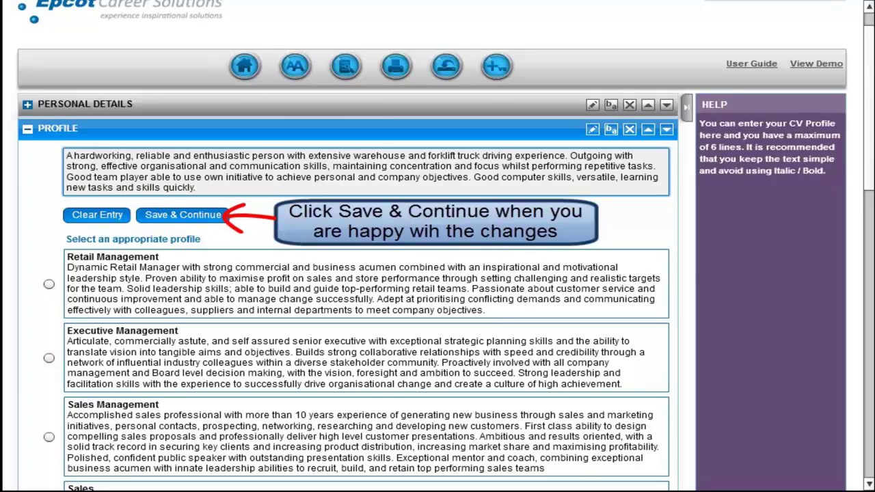
{"action": "left_click", "coordinate": [147, 216]}
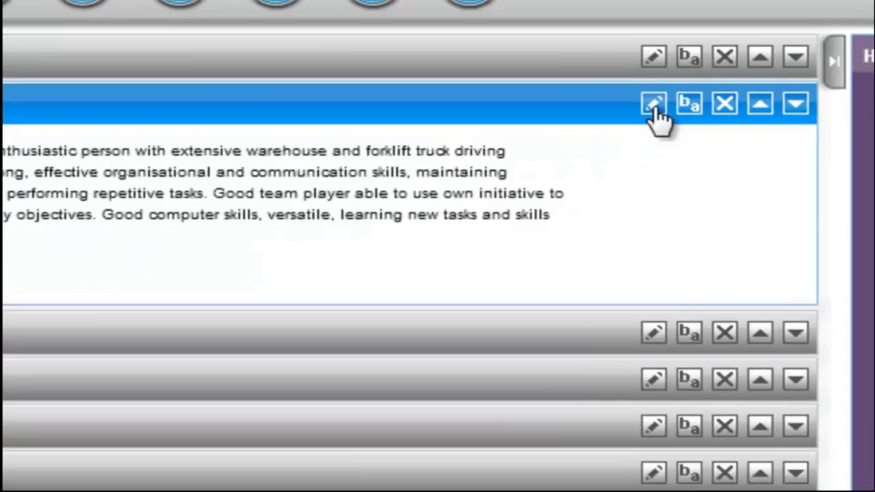
Re-save the profile, cancel the rename, and keep Profile above Key Skills / Attributes.
{"action": "left_click", "coordinate": [292, 229]}
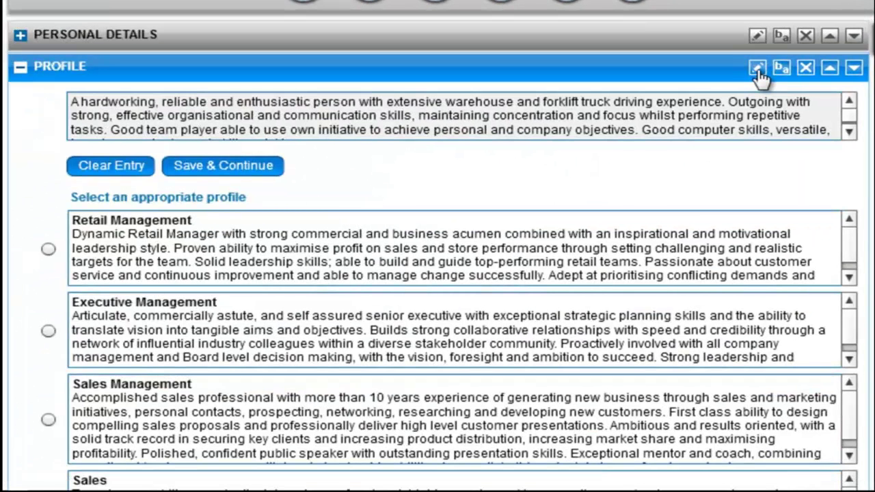
{"action": "left_click", "coordinate": [246, 168]}
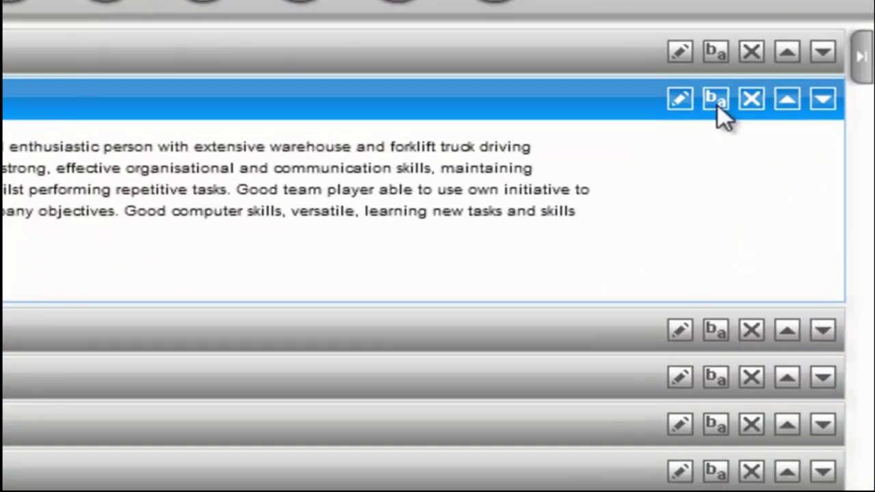
{"action": "left_click", "coordinate": [367, 233]}
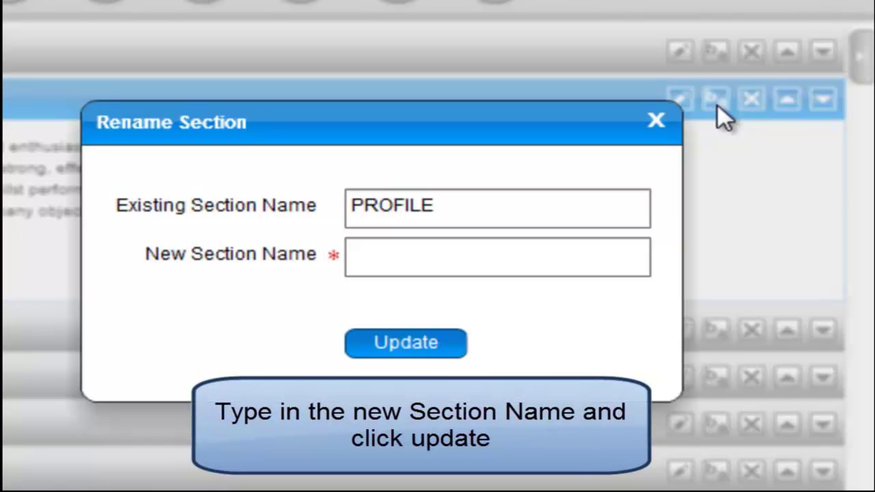
{"action": "left_click", "coordinate": [569, 256]}
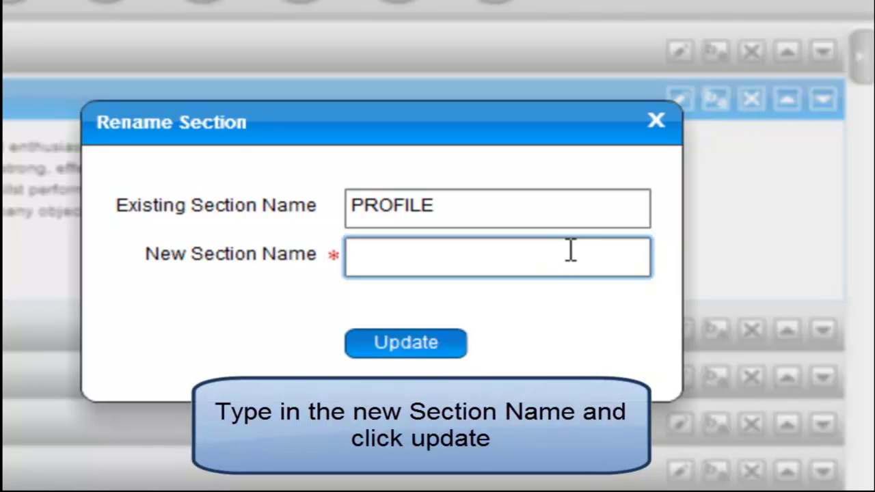
{"action": "left_click", "coordinate": [656, 123]}
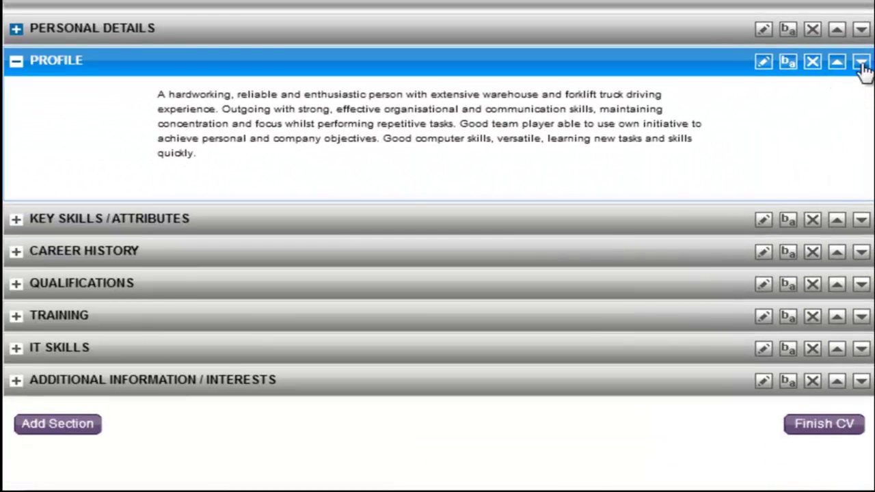
{"action": "left_click", "coordinate": [862, 64]}
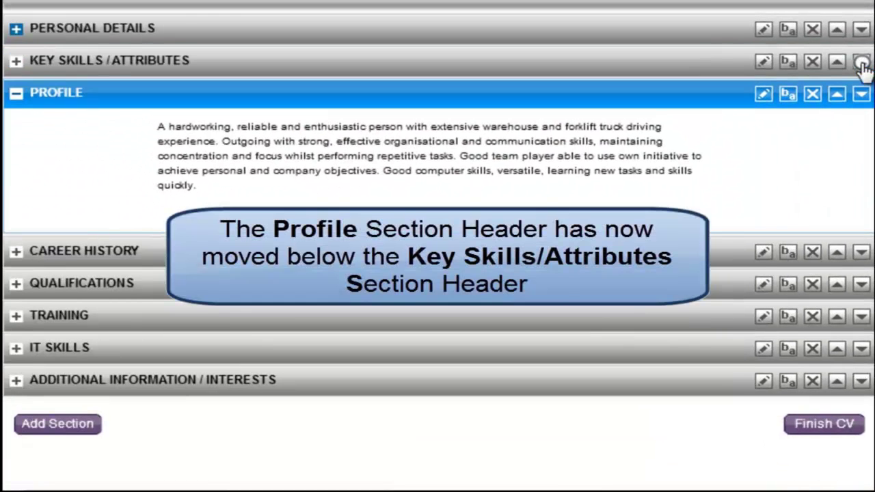
{"action": "left_click", "coordinate": [839, 97]}
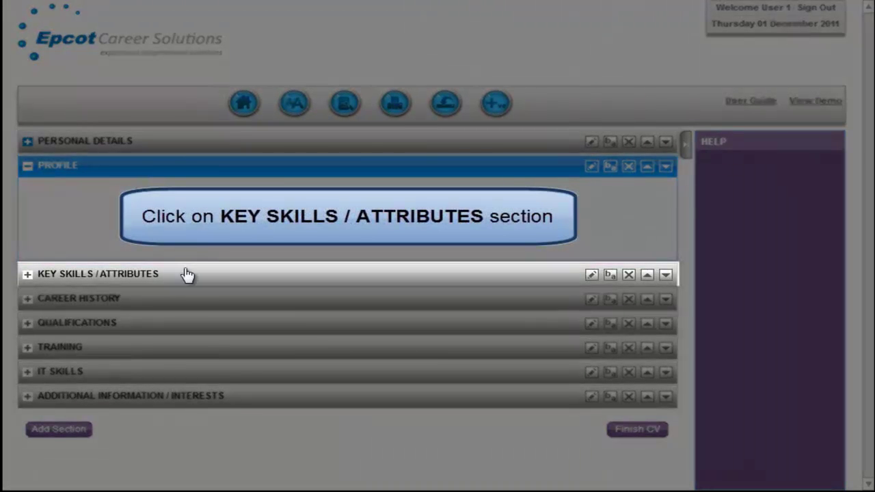
Delete six key skills, keeping forklift licences, flexibility, team working and problem solving.
{"action": "left_click", "coordinate": [189, 276]}
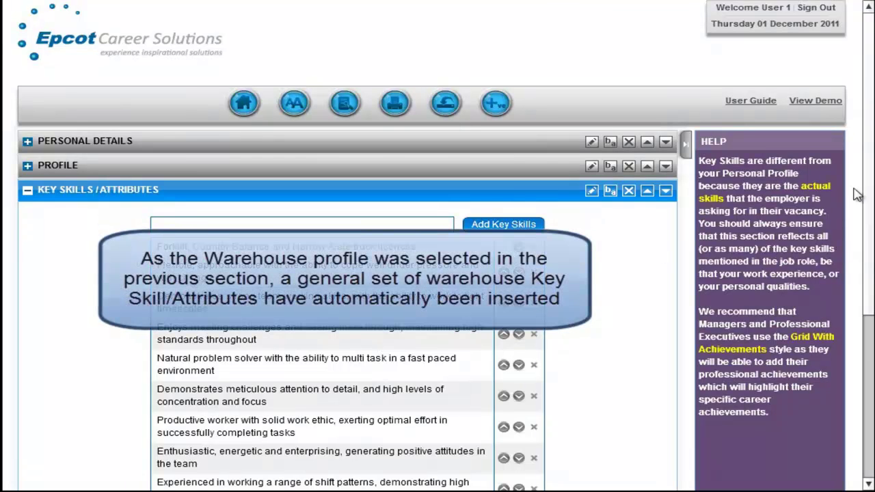
{"action": "left_click_drag", "start_coordinate": [869, 193], "coordinate": [870, 256]}
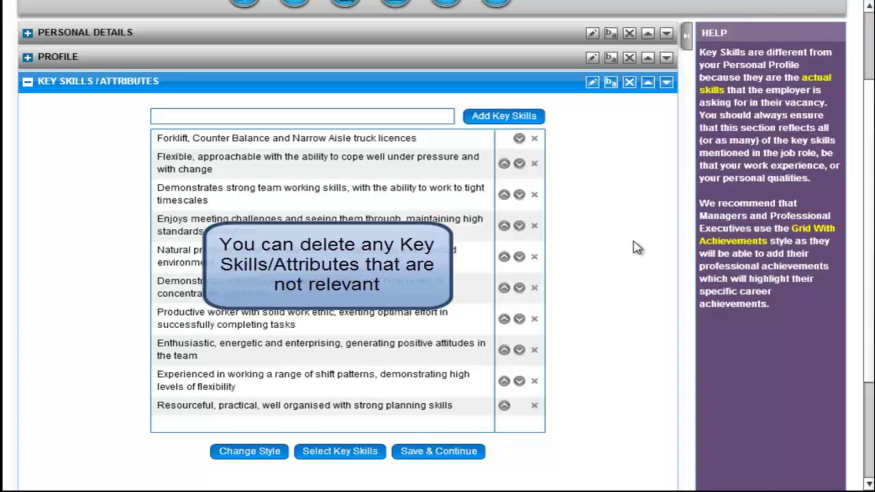
{"action": "left_click", "coordinate": [535, 228]}
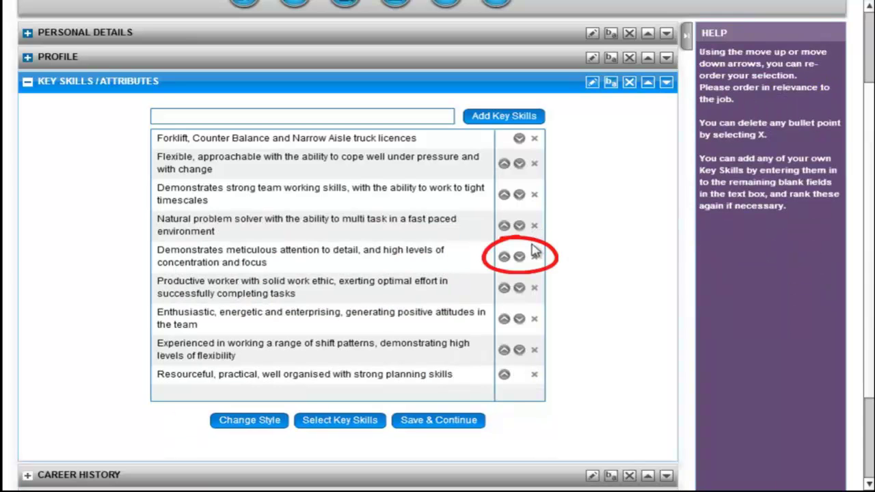
{"action": "left_click", "coordinate": [534, 258]}
{"action": "left_click", "coordinate": [534, 260]}
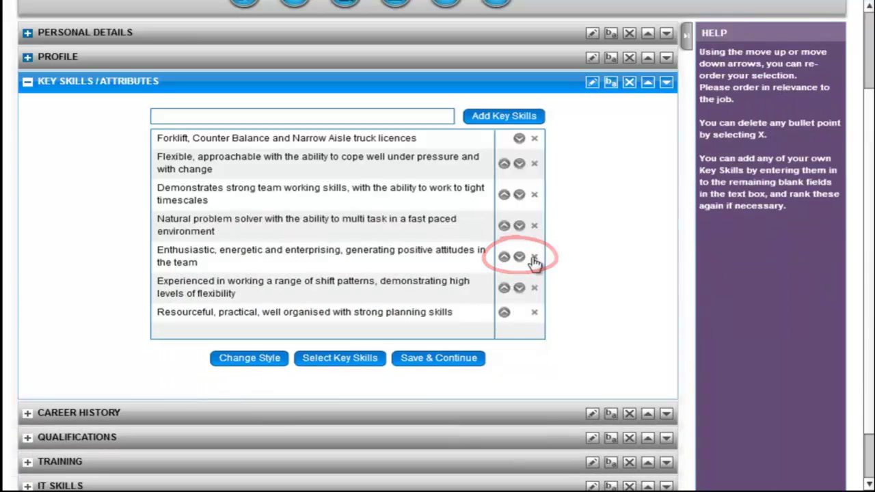
{"action": "left_click", "coordinate": [534, 260]}
{"action": "left_click", "coordinate": [535, 260]}
{"action": "left_click", "coordinate": [534, 259]}
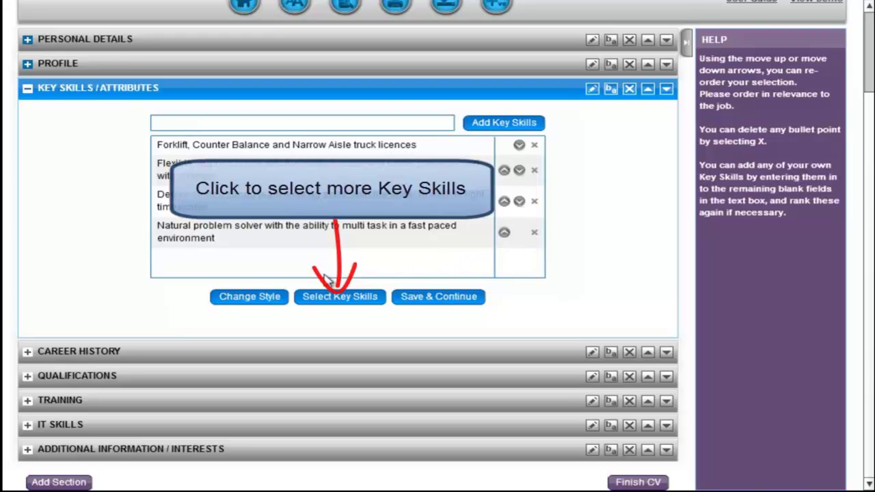
Add 'Excellent customer service' and 'Highly motivated' from Most Popular Key Skills.
{"action": "left_click", "coordinate": [329, 299]}
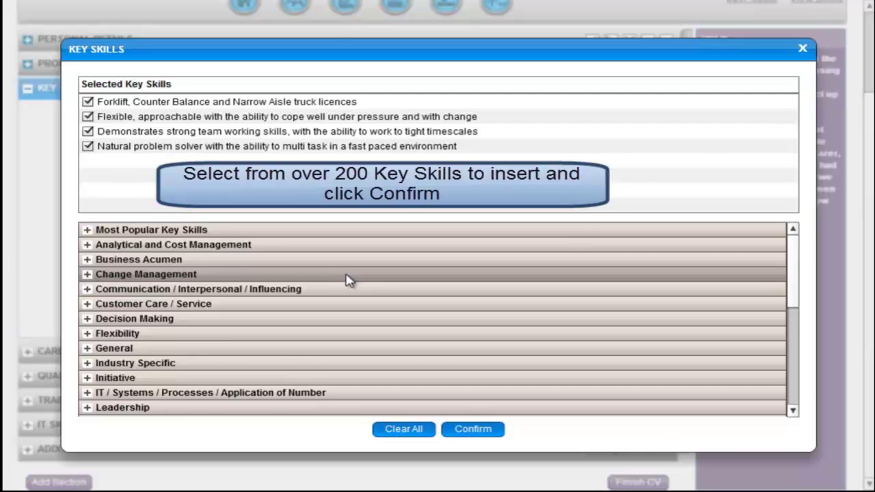
{"action": "left_click", "coordinate": [347, 277]}
{"action": "left_click_drag", "start_coordinate": [793, 262], "coordinate": [793, 322]}
{"action": "left_click", "coordinate": [701, 400]}
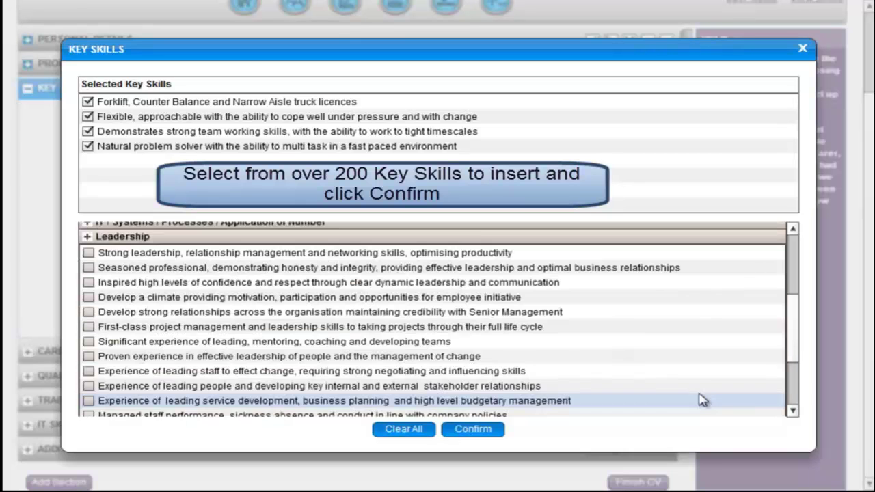
{"action": "left_click_drag", "start_coordinate": [793, 345], "coordinate": [796, 273]}
{"action": "left_click", "coordinate": [574, 234]}
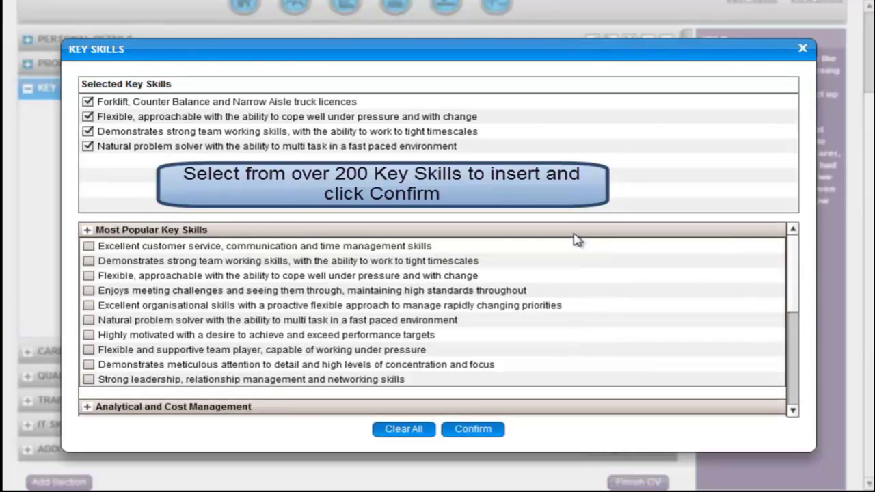
{"action": "left_click", "coordinate": [391, 249]}
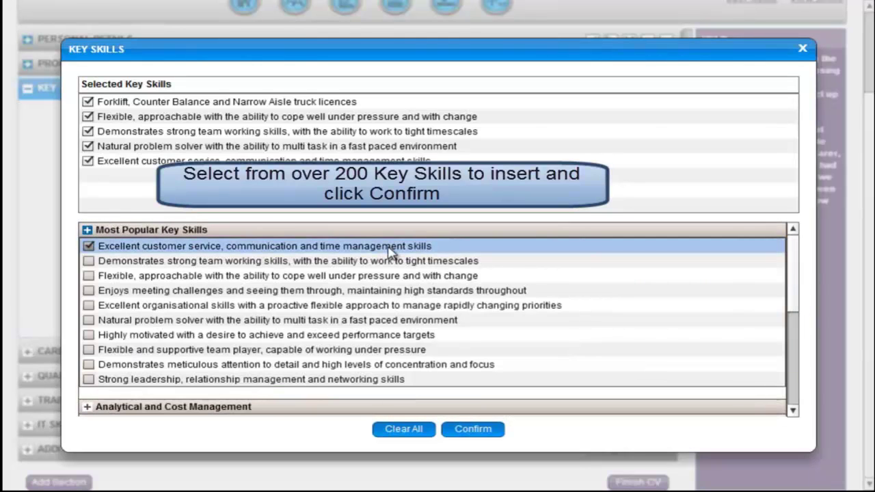
{"action": "left_click", "coordinate": [195, 337]}
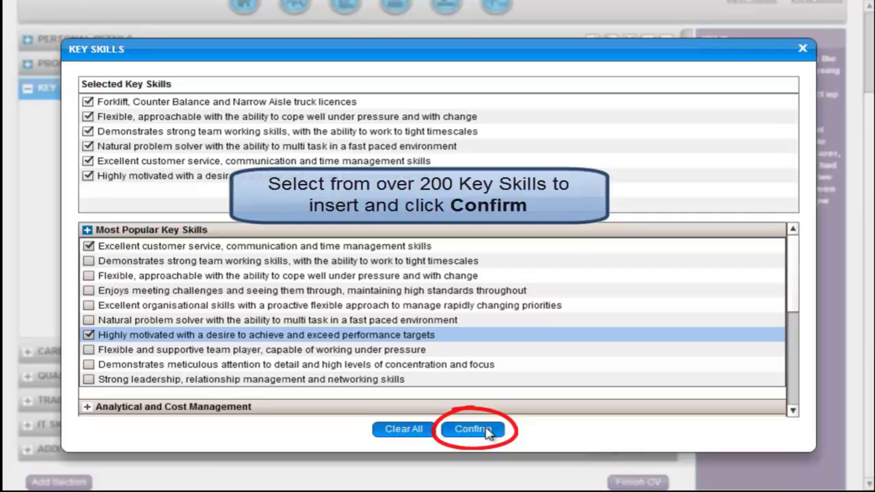
{"action": "left_click", "coordinate": [473, 429]}
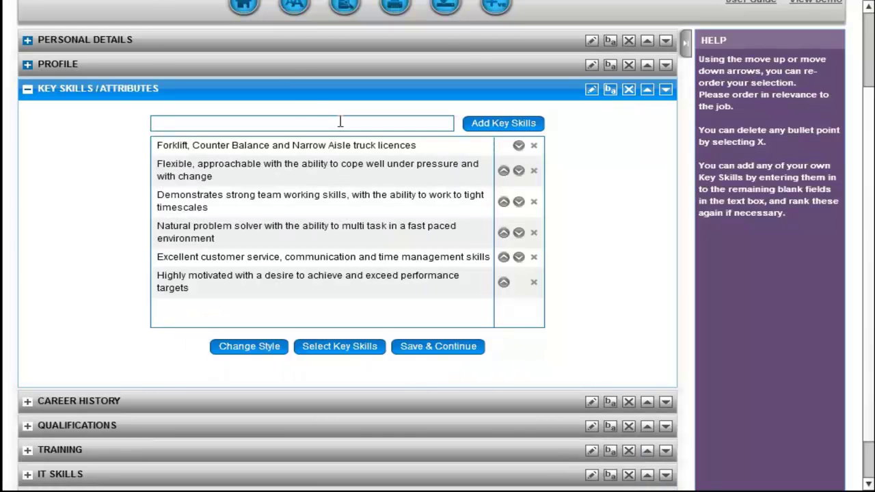
{"action": "type", "text": "a"}
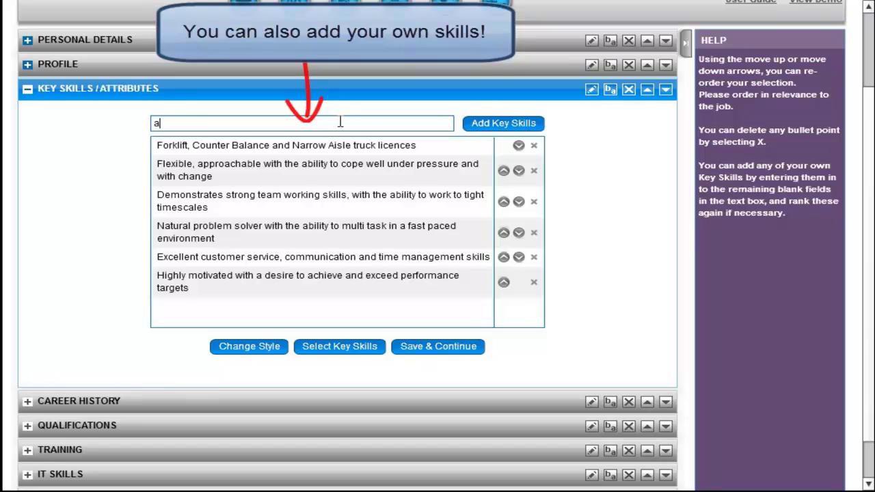
{"action": "type", "text": "dd custom skills"}
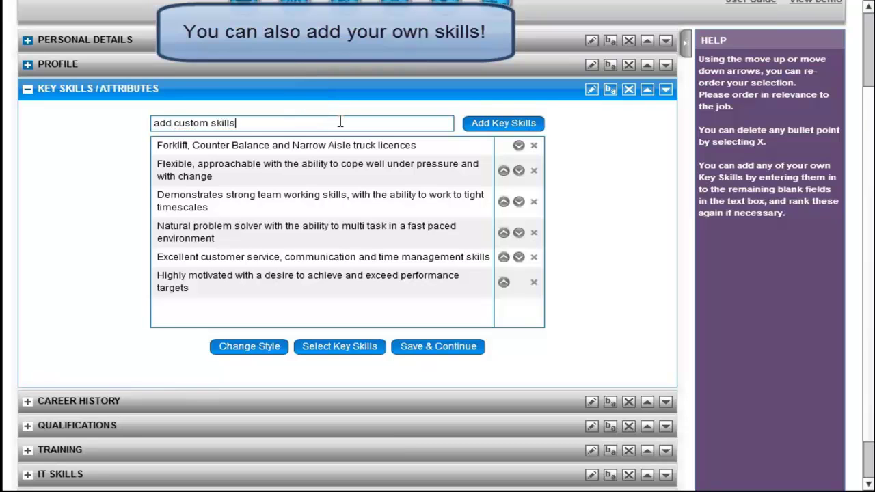
{"action": "left_click", "coordinate": [488, 123]}
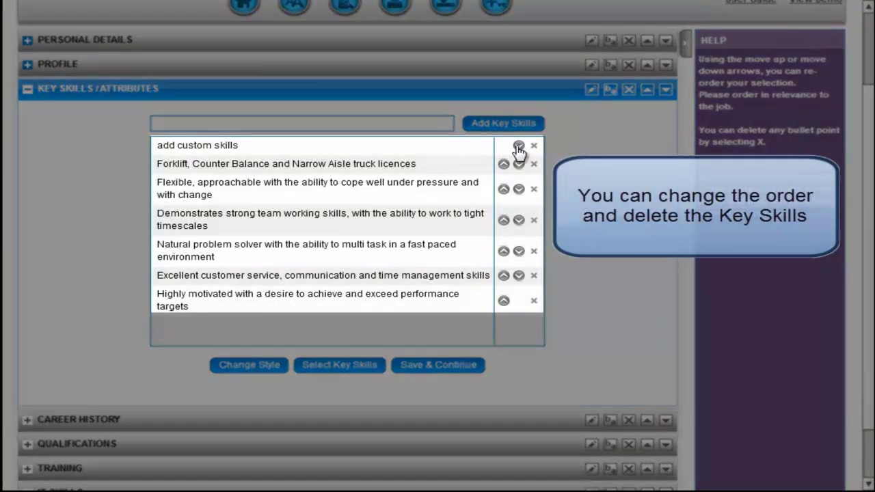
{"action": "left_click", "coordinate": [518, 146]}
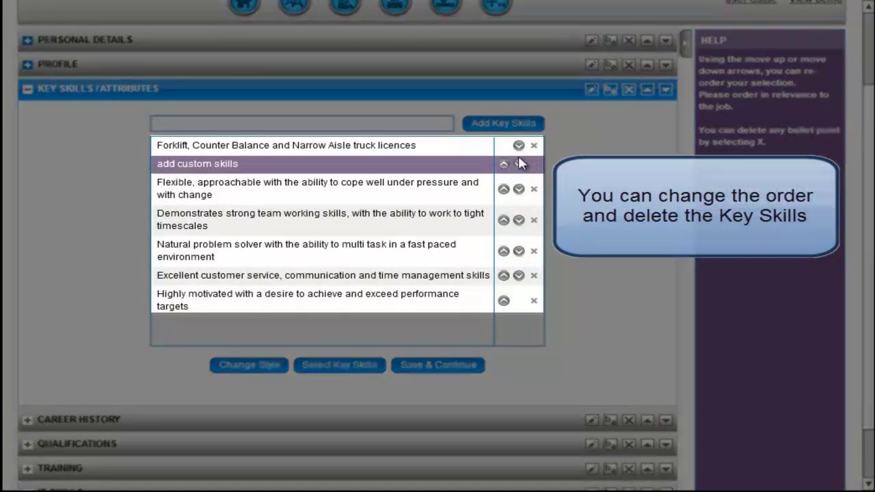
{"action": "left_click", "coordinate": [520, 165]}
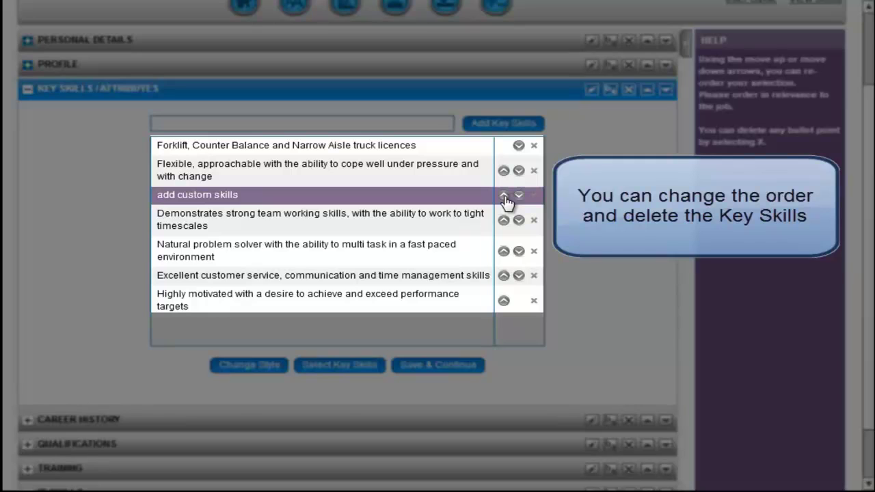
{"action": "left_click", "coordinate": [505, 196]}
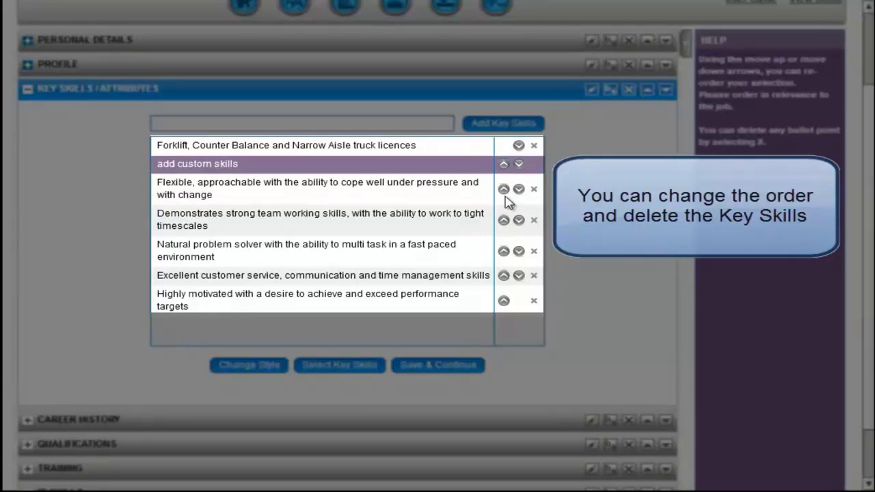
{"action": "left_click", "coordinate": [534, 164]}
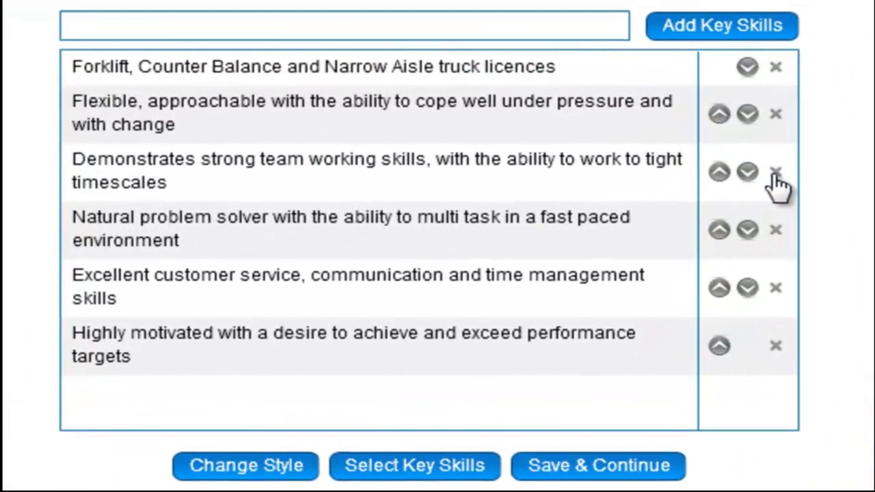
Remove ', communication' from the customer service skill and save the six key skills.
{"action": "left_click", "coordinate": [538, 284]}
{"action": "left_click", "coordinate": [538, 284]}
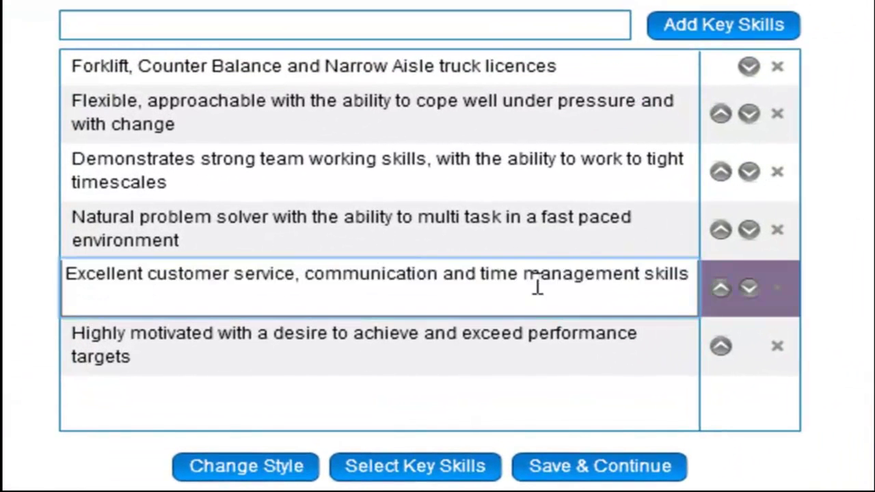
{"action": "left_click", "coordinate": [438, 275]}
{"action": "key", "text": "BackSpace"}
{"action": "key", "text": "BackSpace"}
{"action": "key", "text": "BackSpace"}
{"action": "key", "text": "BackSpace"}
{"action": "key", "text": "BackSpace"}
{"action": "key", "text": "BackSpace"}
{"action": "key", "text": "BackSpace"}
{"action": "key", "text": "BackSpace"}
{"action": "key", "text": "BackSpace"}
{"action": "key", "text": "BackSpace"}
{"action": "key", "text": "BackSpace"}
{"action": "key", "text": "BackSpace"}
{"action": "key", "text": "BackSpace"}
{"action": "key", "text": "BackSpace"}
{"action": "key", "text": "BackSpace"}
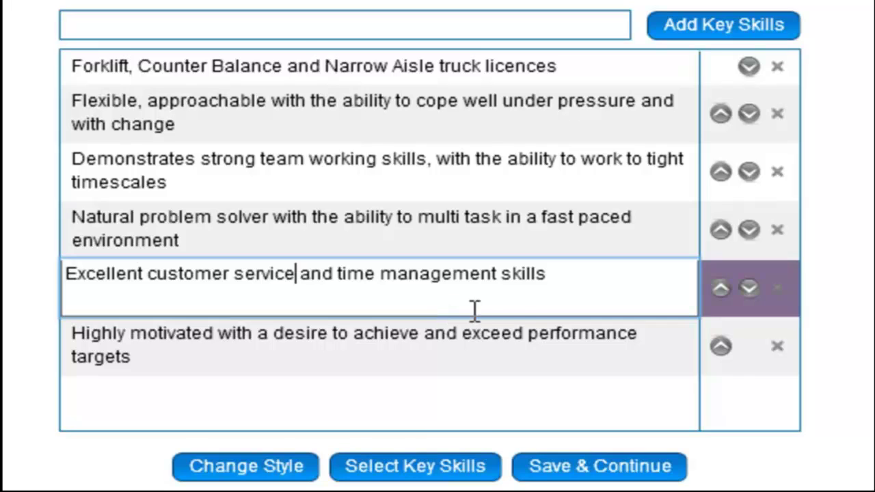
{"action": "left_click", "coordinate": [863, 302]}
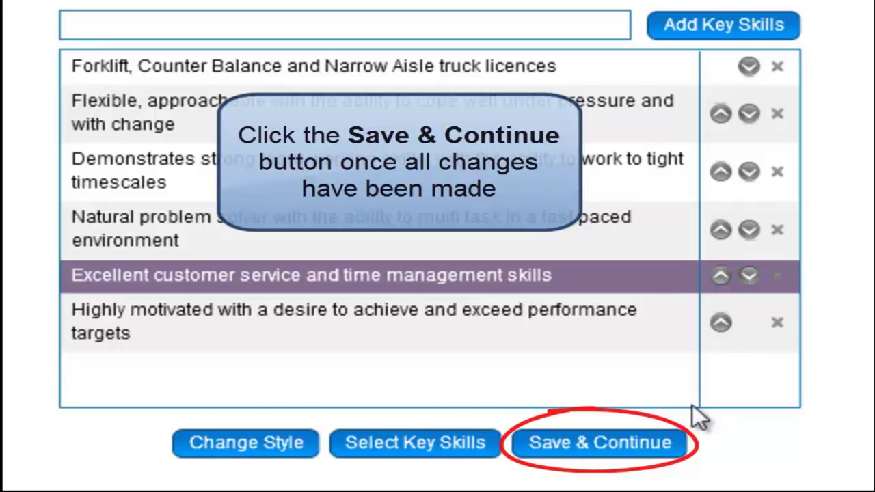
{"action": "left_click", "coordinate": [629, 438]}
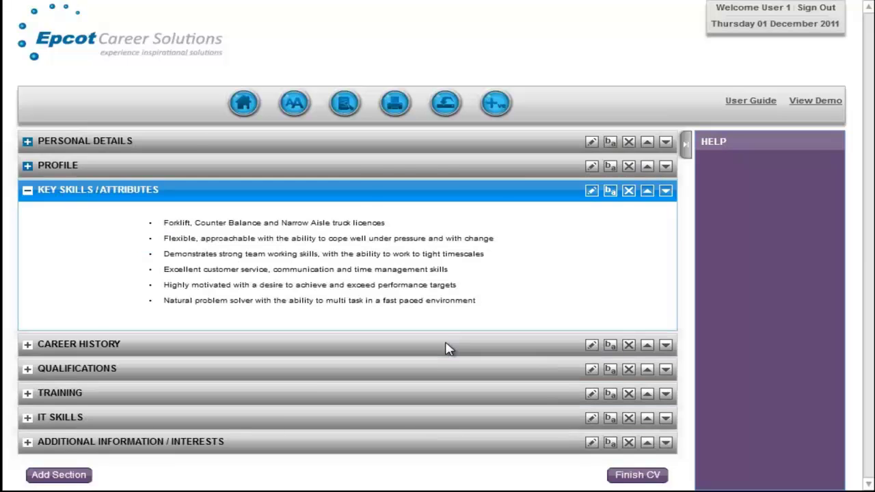
{"action": "left_click", "coordinate": [446, 348]}
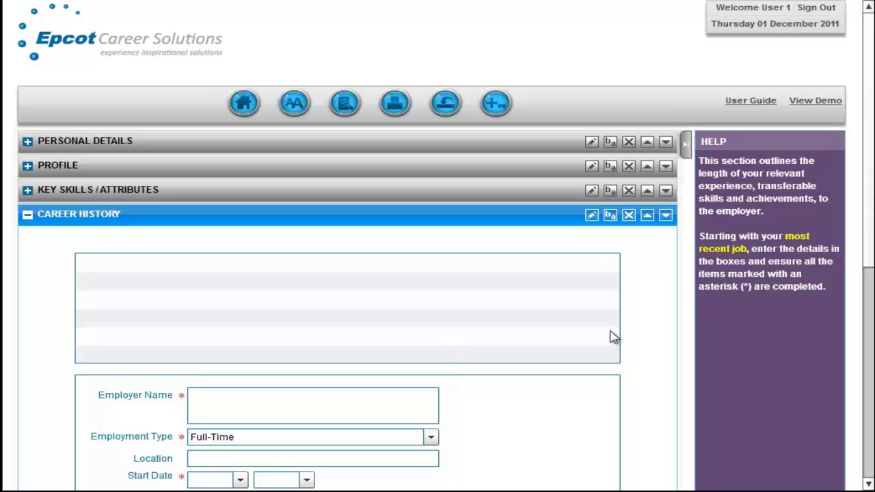
Enter Amazon as the employer with Full-Time employment type.
{"action": "scroll", "coordinate": [872, 246], "scroll_direction": "down", "scroll_amount": 1}
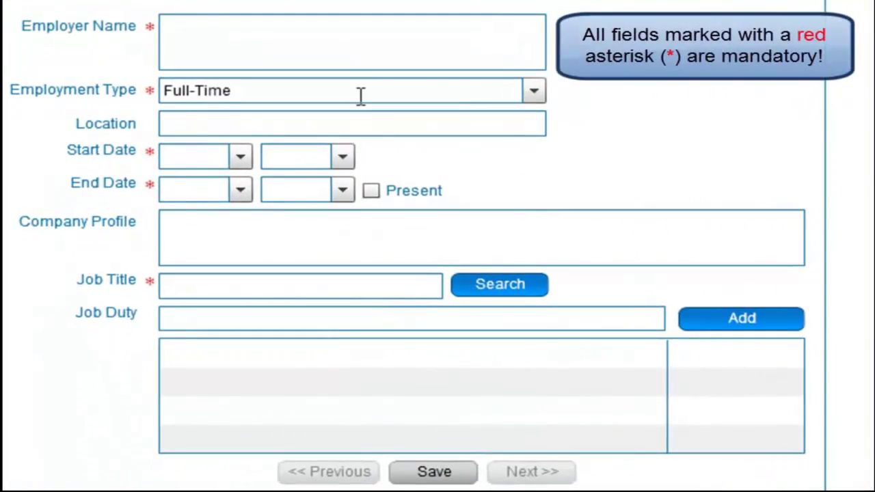
{"action": "left_click", "coordinate": [314, 34]}
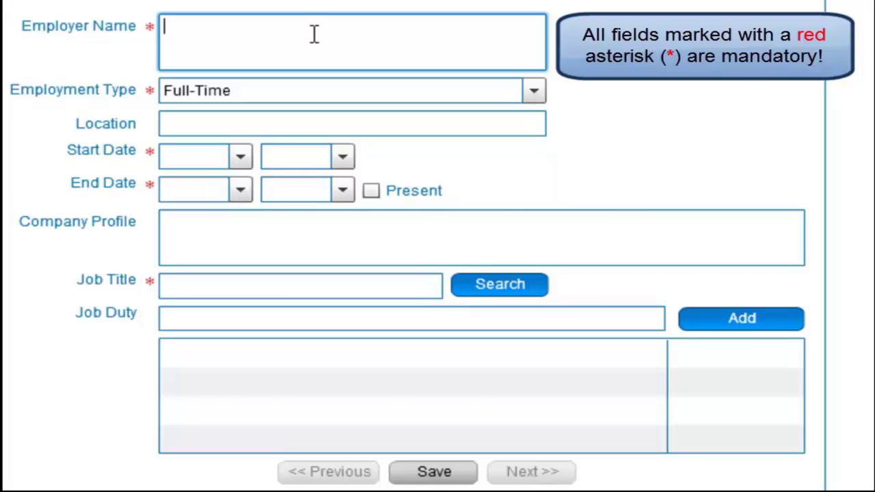
{"action": "type", "text": "Amazon"}
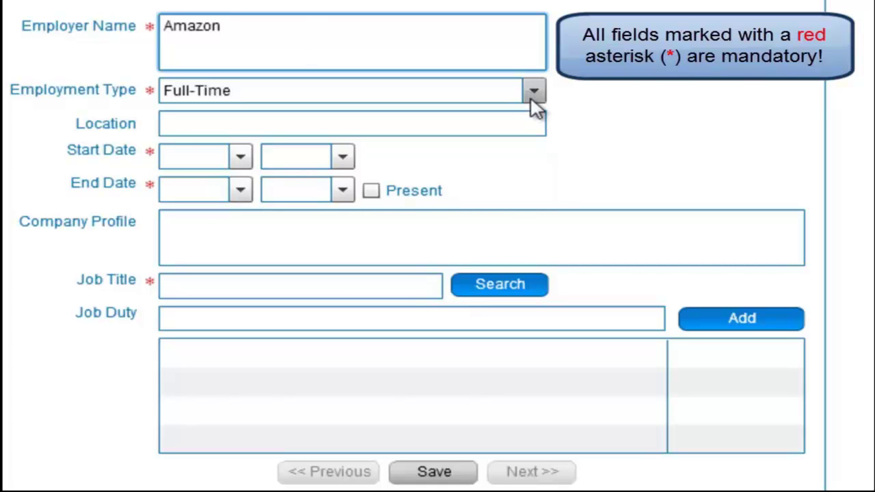
{"action": "left_click", "coordinate": [534, 95]}
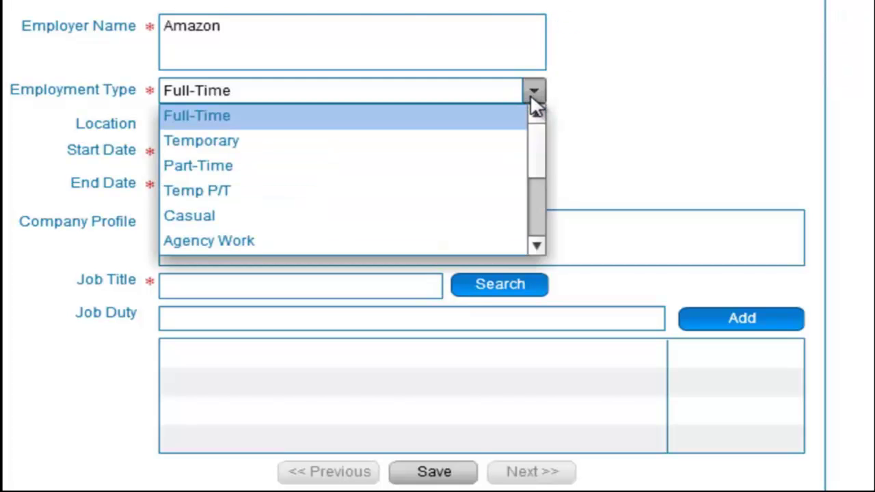
{"action": "left_click", "coordinate": [534, 102]}
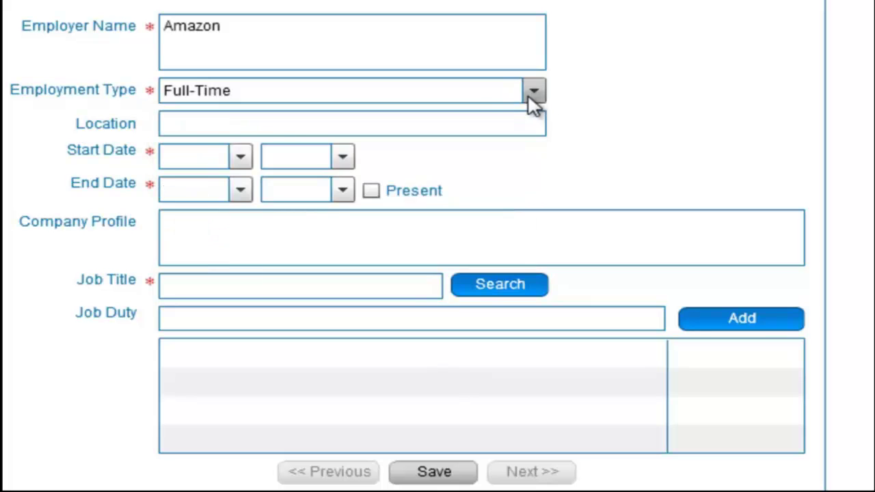
Set dates Nov 2005 to Dec 2010 and job title 'warehouse operative'.
{"action": "left_click", "coordinate": [239, 158]}
{"action": "left_click", "coordinate": [199, 291]}
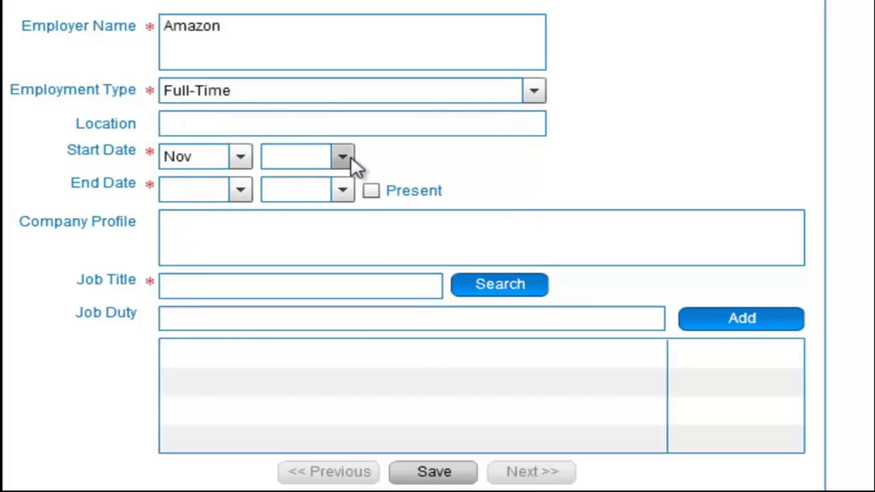
{"action": "left_click", "coordinate": [342, 156]}
{"action": "scroll", "coordinate": [319, 309], "scroll_direction": "down", "scroll_amount": 1}
{"action": "left_click", "coordinate": [320, 309]}
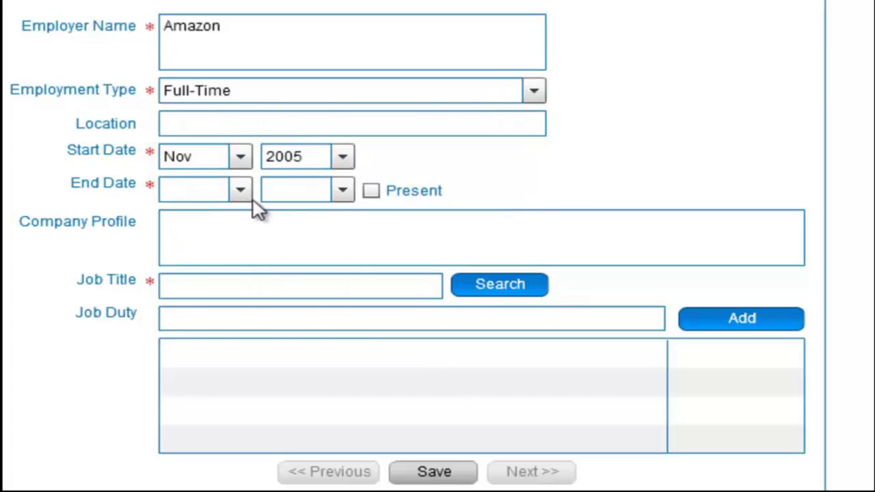
{"action": "left_click", "coordinate": [243, 196]}
{"action": "left_click_drag", "start_coordinate": [248, 230], "coordinate": [247, 340]}
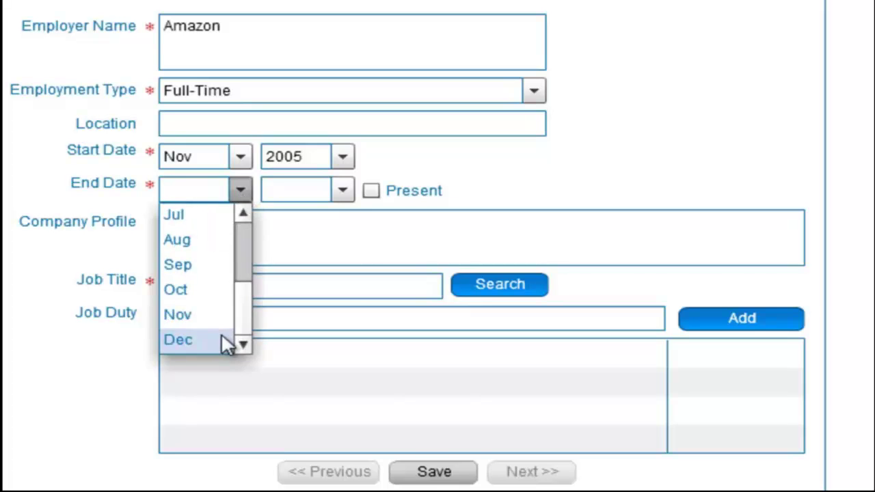
{"action": "left_click", "coordinate": [222, 340]}
{"action": "left_click", "coordinate": [342, 192]}
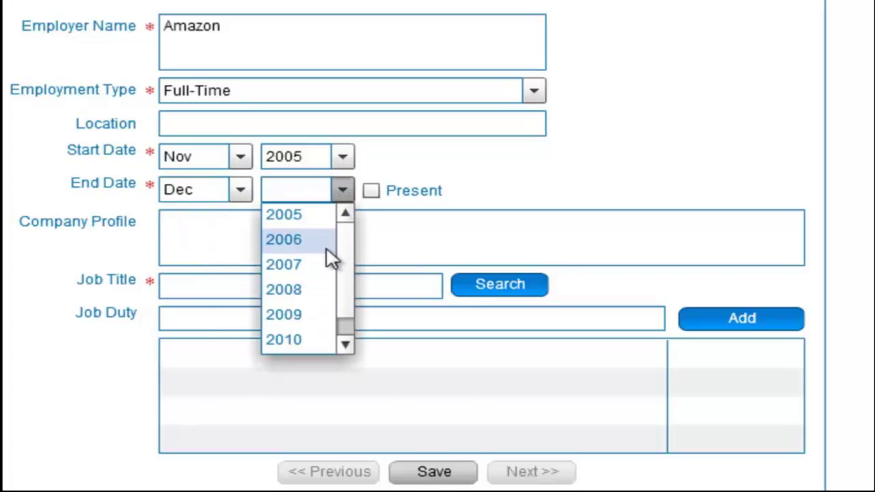
{"action": "left_click", "coordinate": [319, 342]}
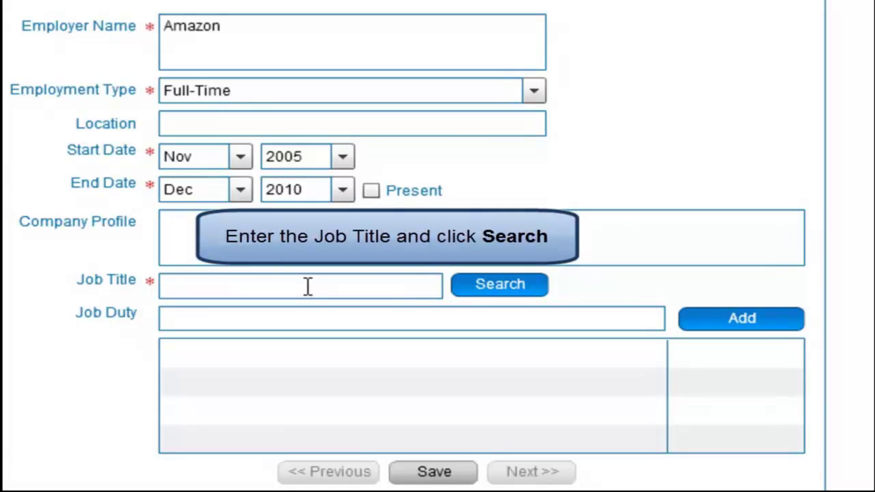
{"action": "left_click", "coordinate": [308, 286]}
{"action": "type", "text": "warehouse"}
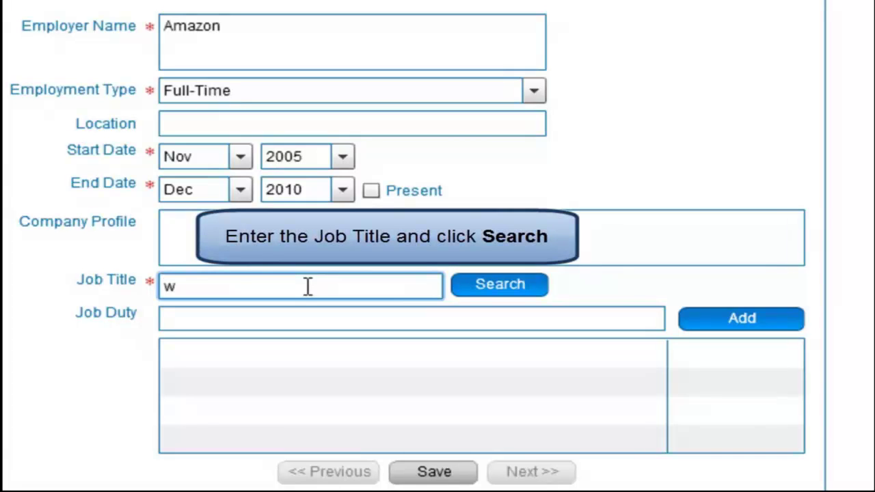
{"action": "type", "text": " operative"}
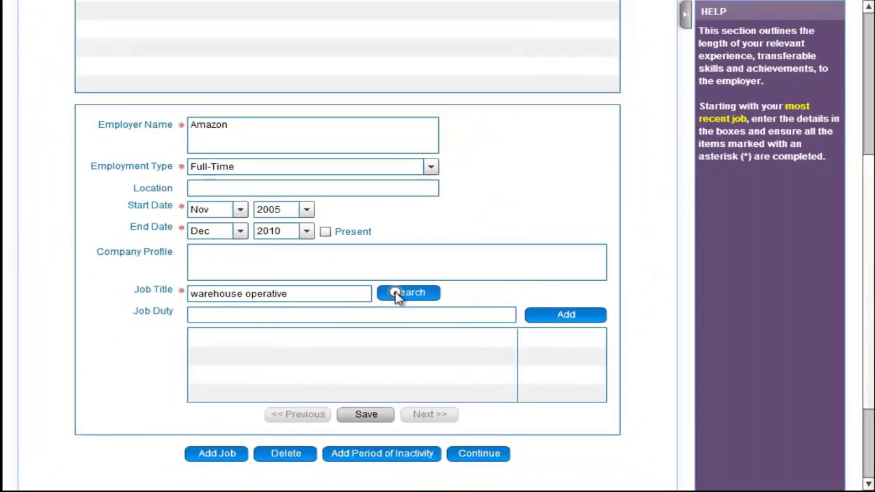
Search job profiles and insert Warehouse - Forklift Operative into the Amazon job.
{"action": "left_click", "coordinate": [471, 288]}
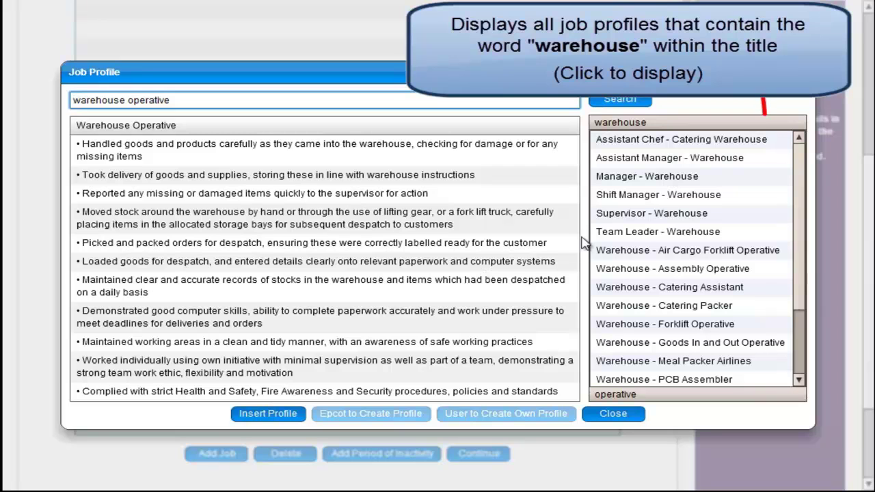
{"action": "left_click", "coordinate": [687, 214]}
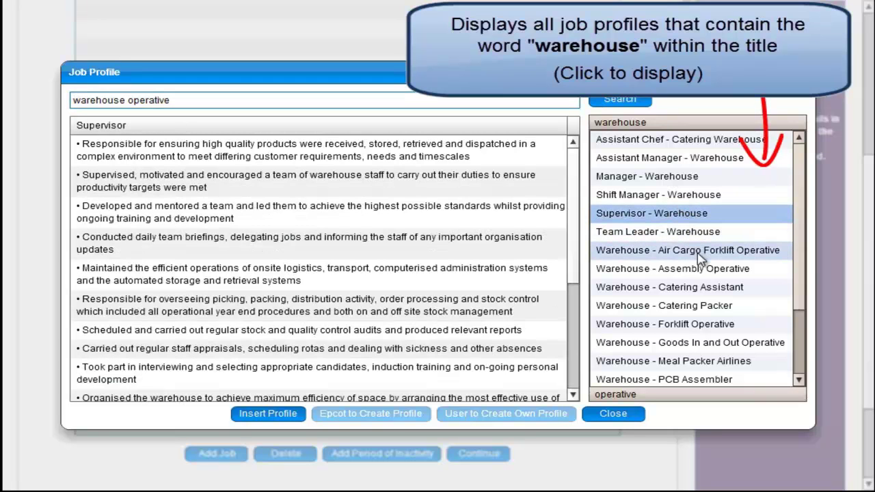
{"action": "left_click", "coordinate": [696, 251]}
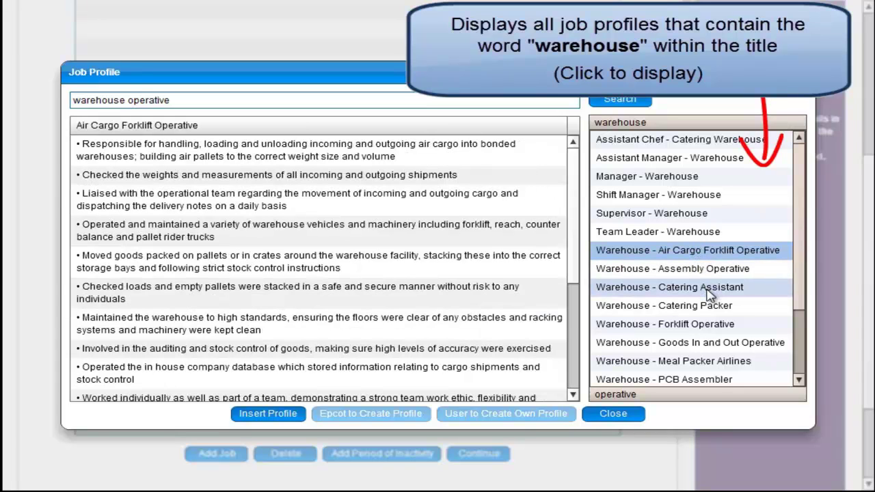
{"action": "left_click", "coordinate": [710, 292]}
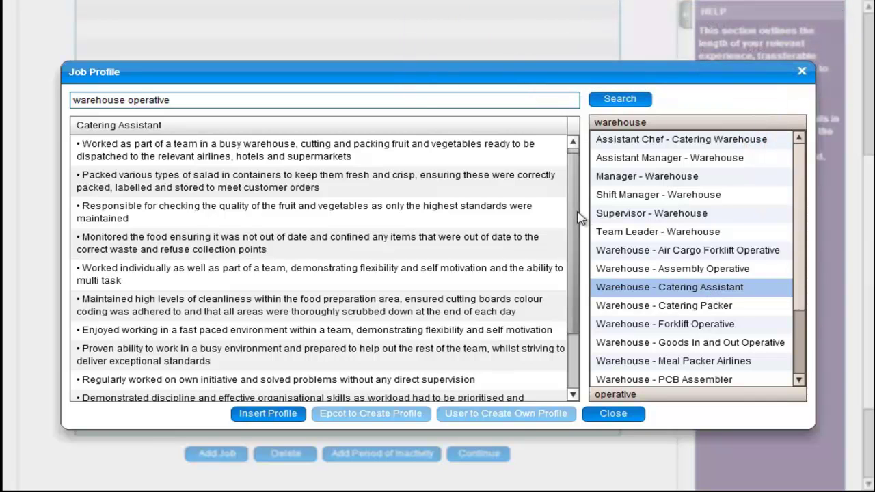
{"action": "scroll", "coordinate": [578, 239], "scroll_direction": "down", "scroll_amount": 3}
{"action": "scroll", "coordinate": [578, 239], "scroll_direction": "up", "scroll_amount": 2}
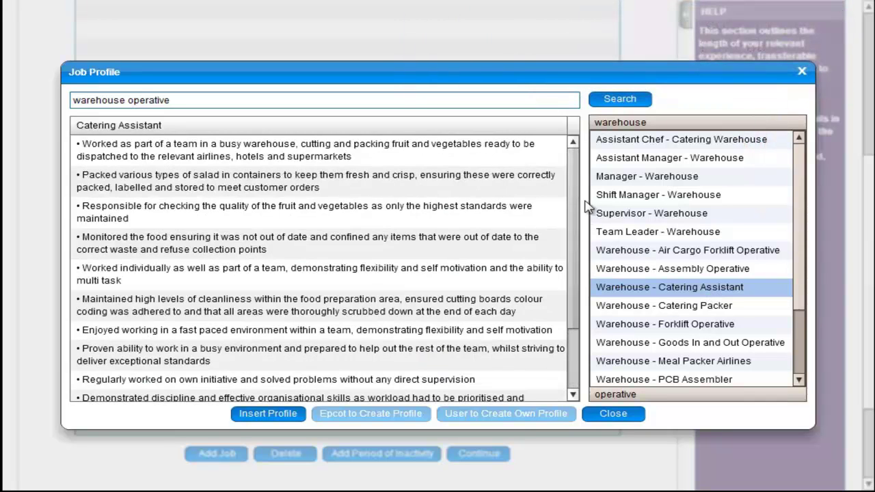
{"action": "left_click", "coordinate": [658, 324]}
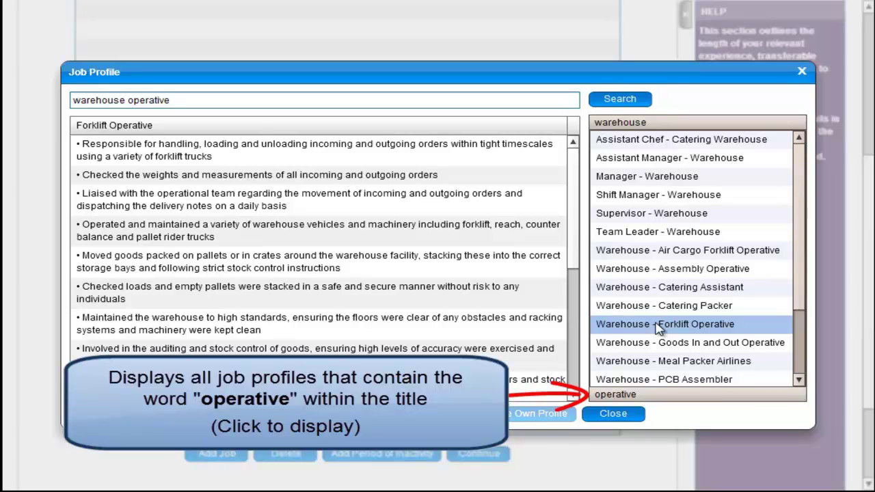
{"action": "left_click", "coordinate": [692, 395]}
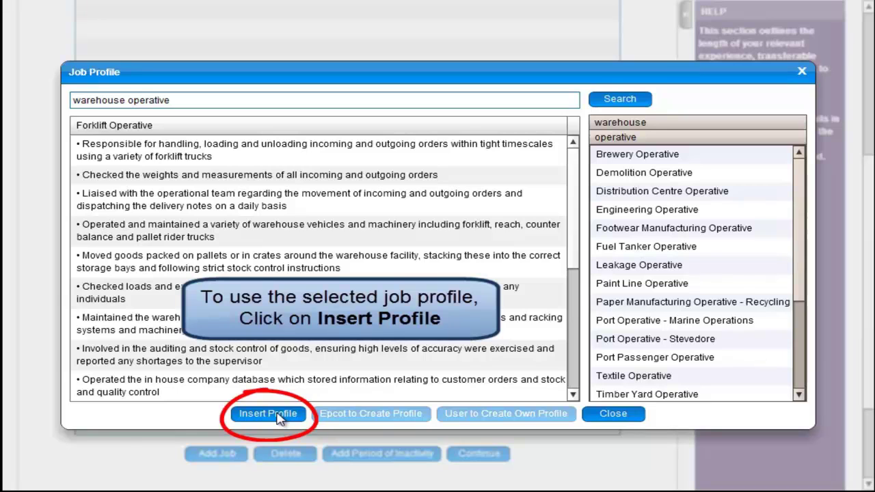
{"action": "left_click", "coordinate": [268, 414]}
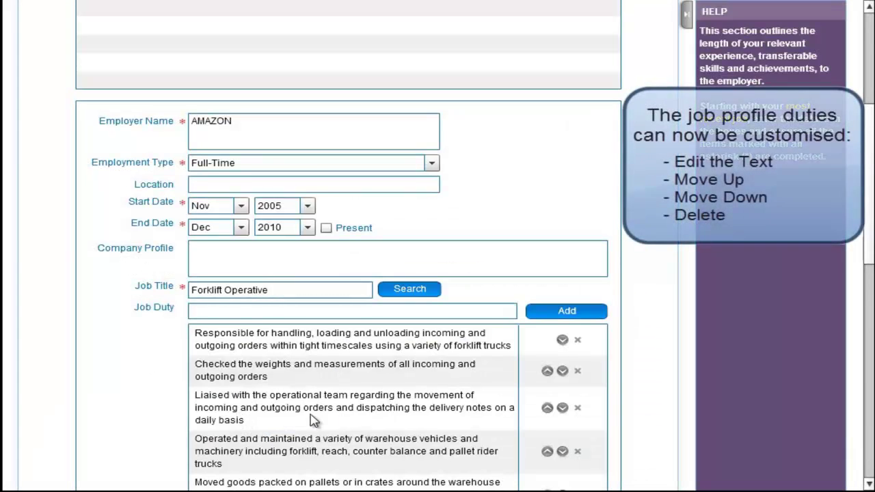
Move the weights-checking duty down and back up, then delete it.
{"action": "left_click_drag", "start_coordinate": [871, 210], "coordinate": [873, 308]}
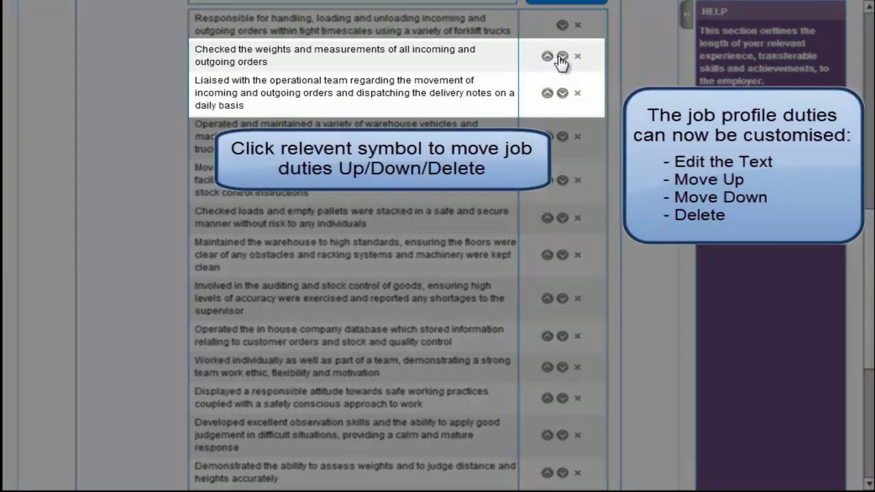
{"action": "left_click", "coordinate": [562, 57]}
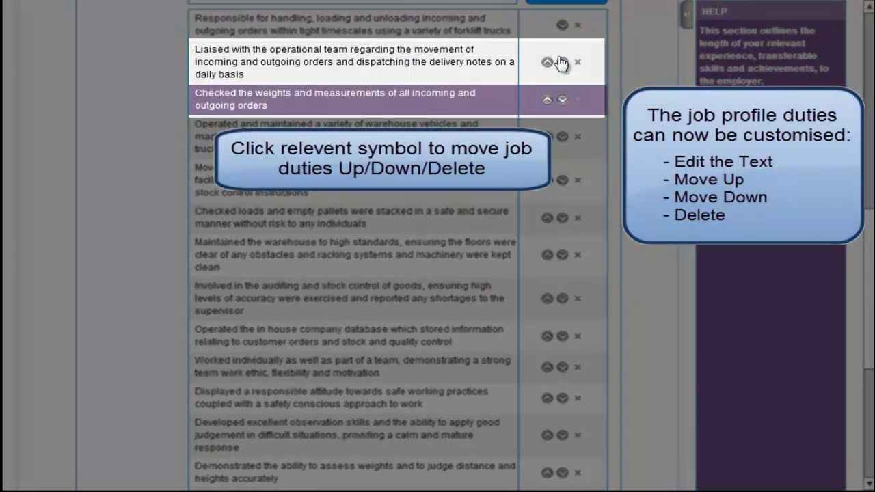
{"action": "left_click", "coordinate": [548, 101]}
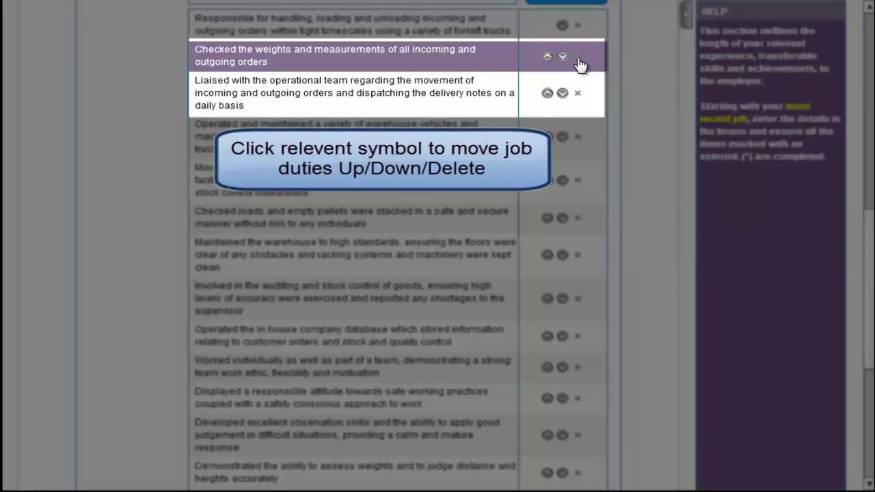
{"action": "left_click", "coordinate": [577, 59]}
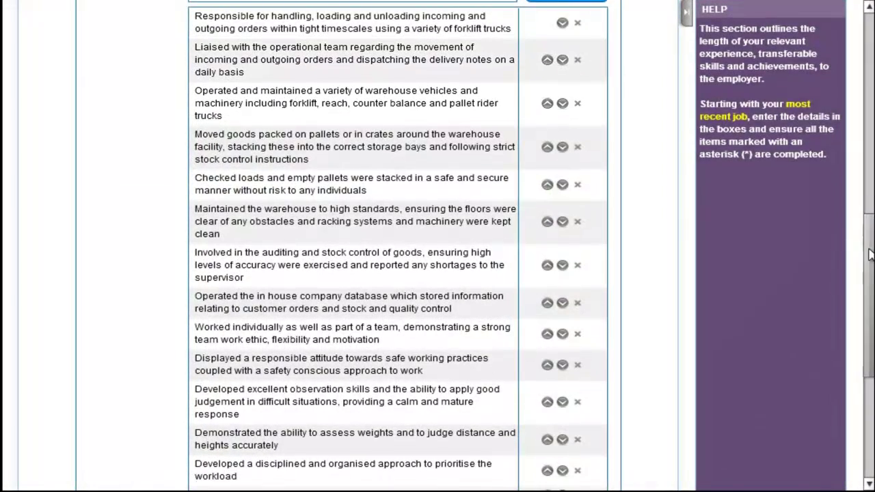
Delete the disciplined, organised approach and assessing-weights-and-distances duties.
{"action": "scroll", "coordinate": [871, 267], "scroll_direction": "down", "scroll_amount": 1}
{"action": "scroll", "coordinate": [871, 266], "scroll_direction": "down", "scroll_amount": 2}
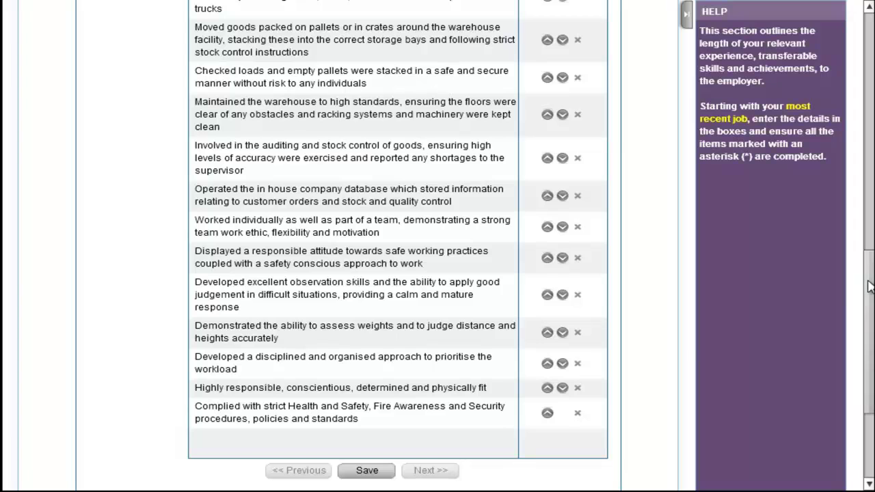
{"action": "left_click", "coordinate": [578, 365]}
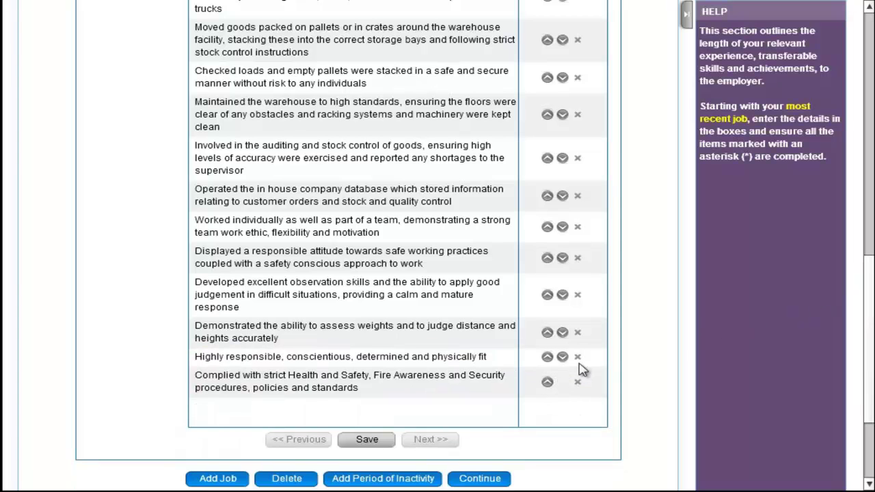
{"action": "left_click", "coordinate": [577, 333]}
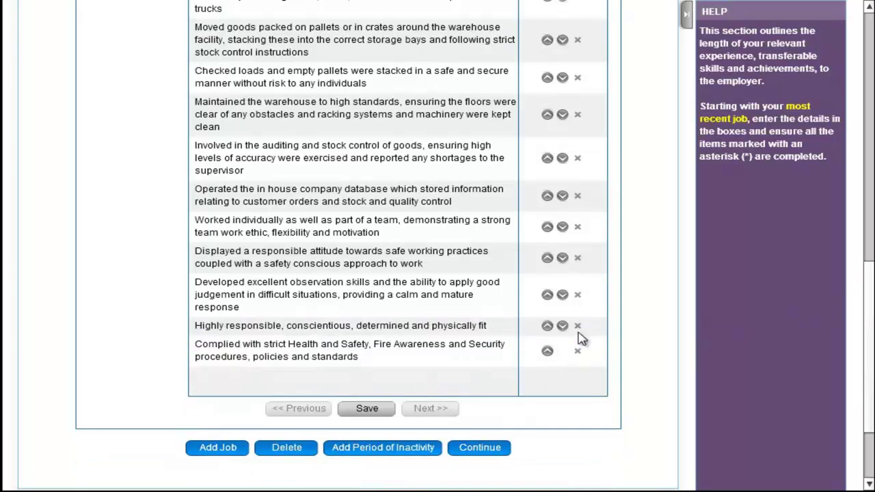
{"action": "left_click_drag", "start_coordinate": [868, 277], "coordinate": [872, 214]}
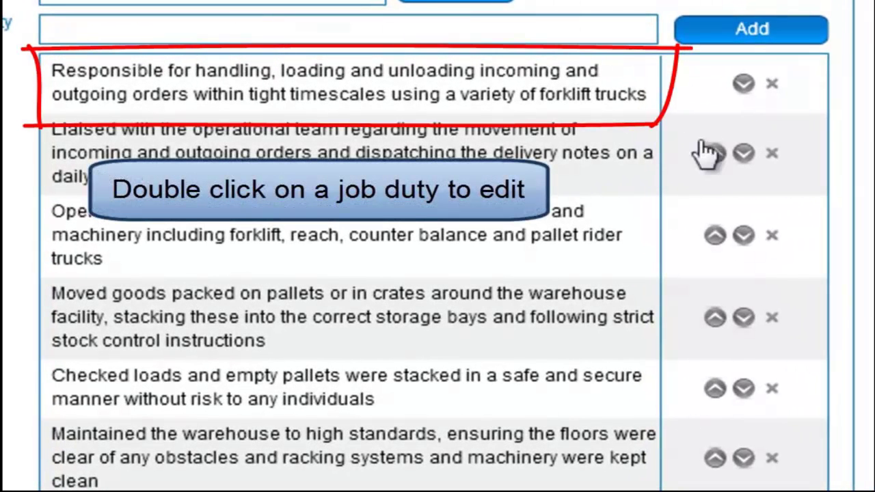
Edit the first duty to add 'including laptops and plasma TVs'.
{"action": "double_click", "coordinate": [194, 72]}
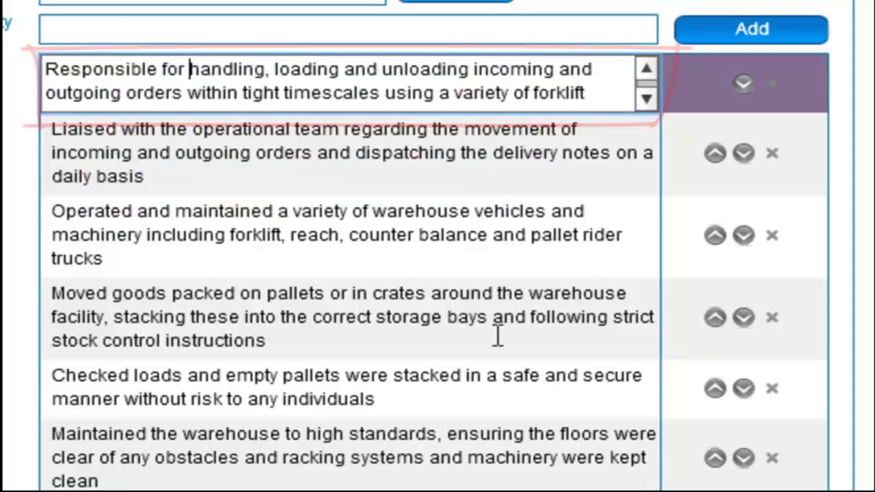
{"action": "type", "text": "the safe"}
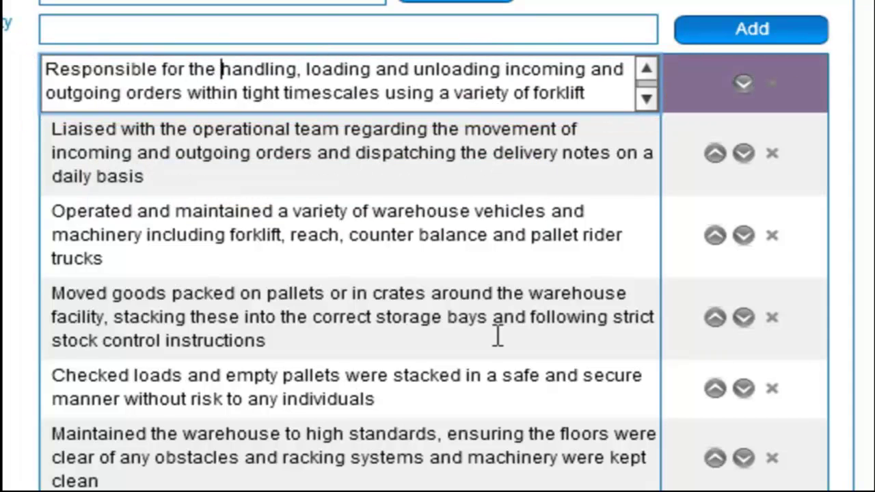
{"action": "left_click", "coordinate": [547, 69]}
{"action": "type", "text": "of"}
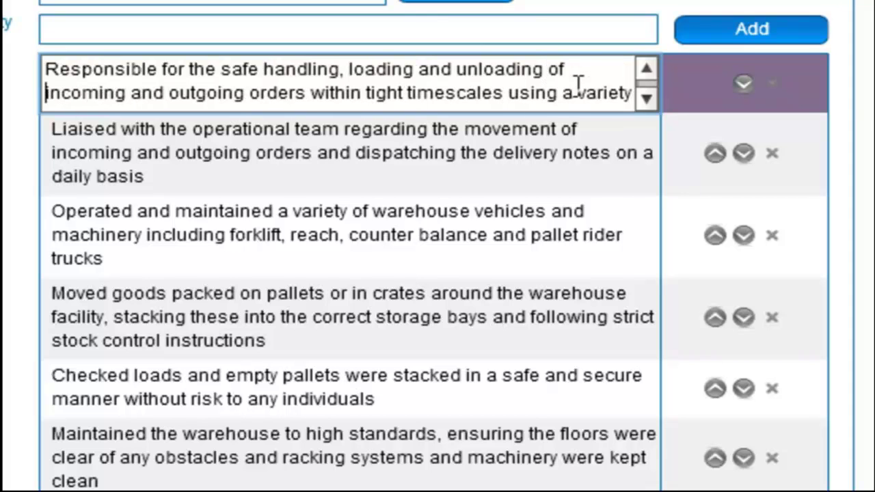
{"action": "left_click", "coordinate": [250, 92]}
{"action": "type", "text": "cu"}
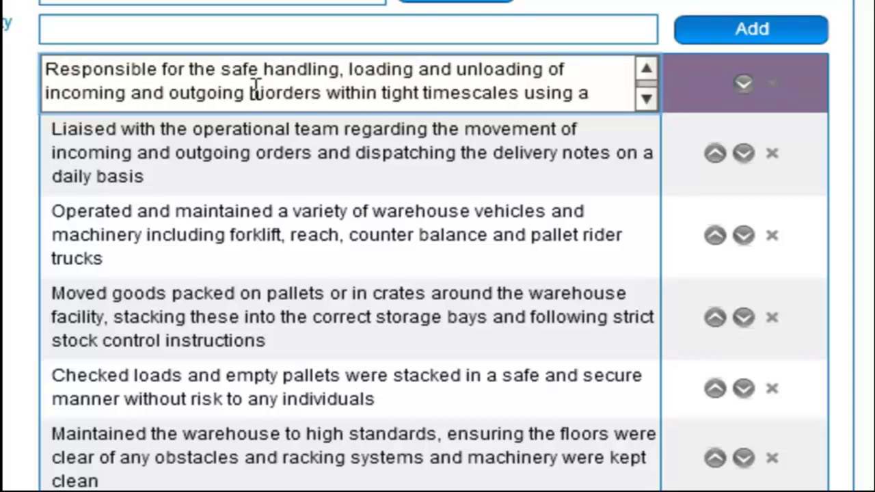
{"action": "type", "text": "gh value"}
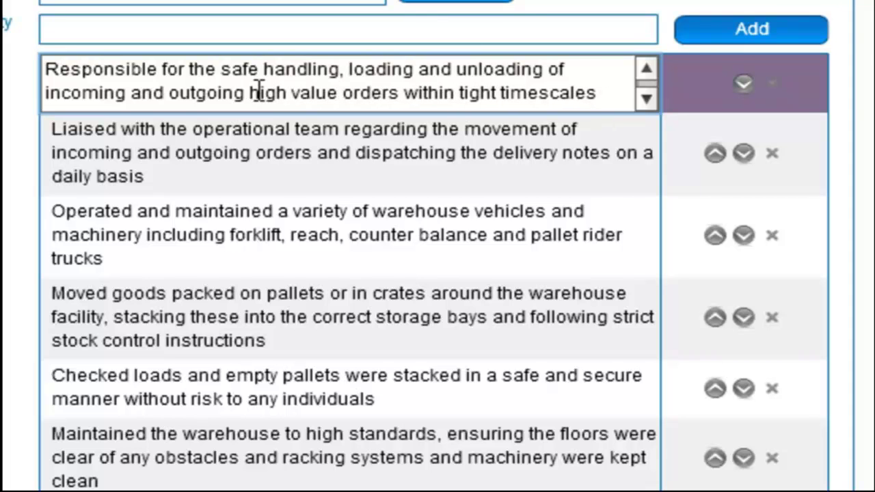
{"action": "left_click", "coordinate": [404, 89]}
{"action": "type", "text": "including "}
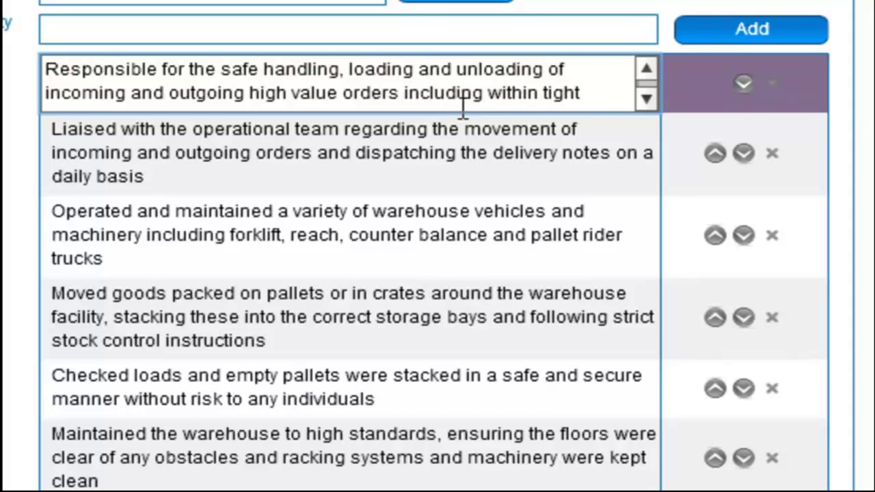
{"action": "type", "text": "laptops a"}
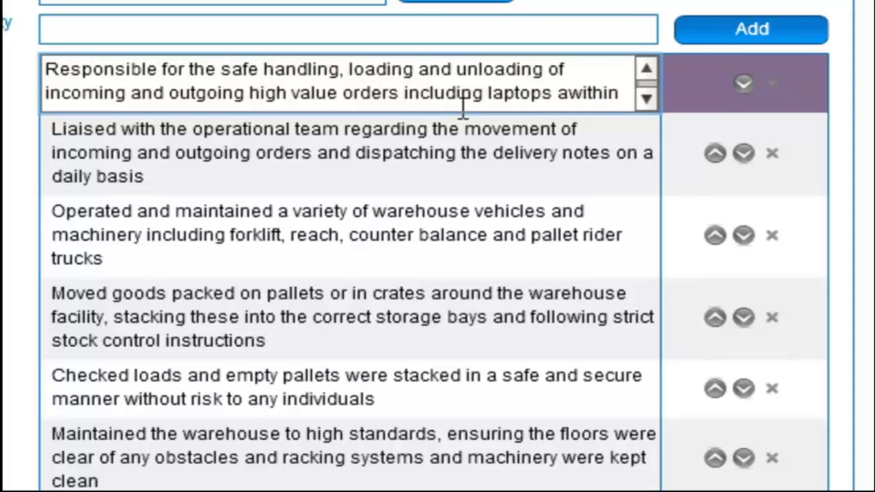
{"action": "type", "text": "nd plasma"}
{"action": "type", "text": " TVs"}
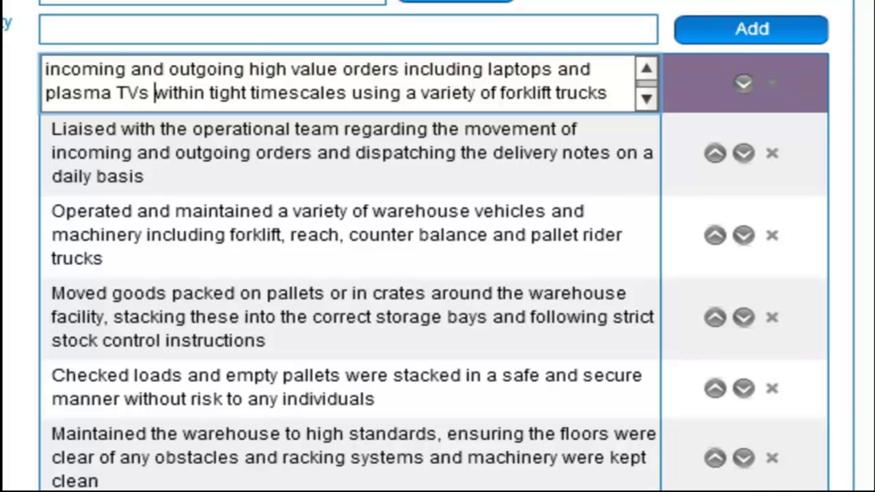
{"action": "key", "text": "Return"}
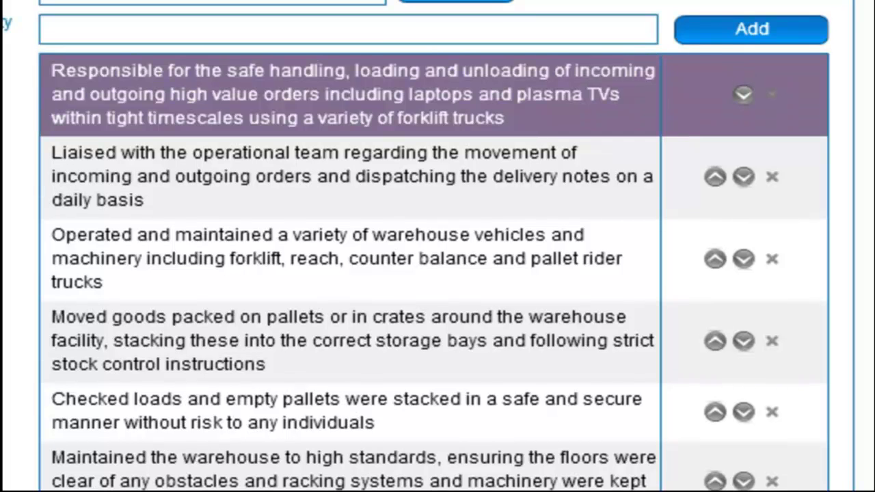
Replace 'company' with 'ORACLE' in the database duty.
{"action": "scroll", "coordinate": [277, 274], "scroll_direction": "down", "scroll_amount": 5}
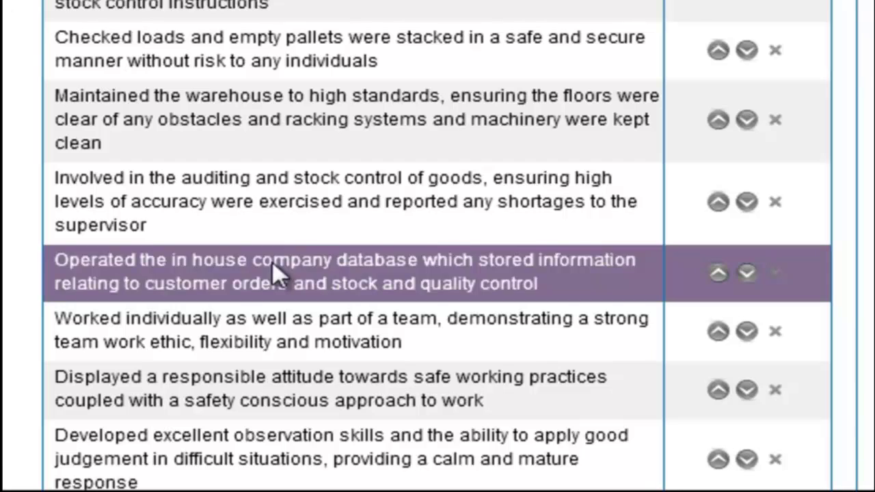
{"action": "left_click", "coordinate": [277, 274]}
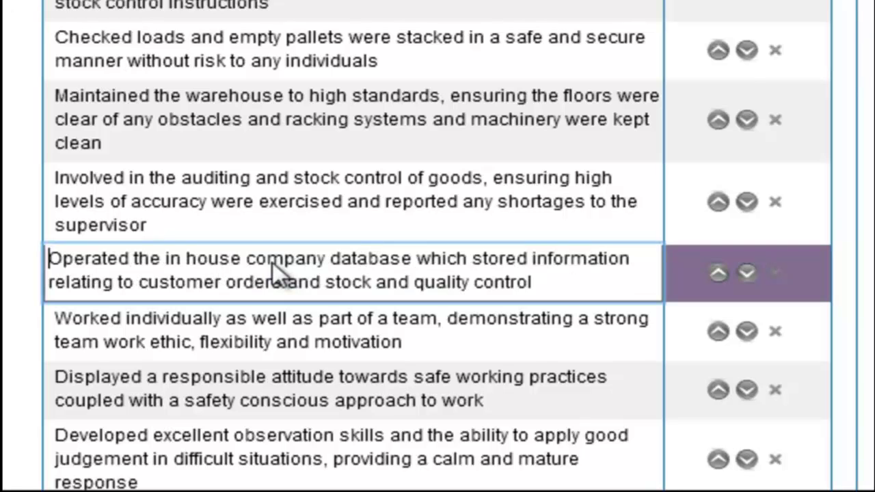
{"action": "double_click", "coordinate": [279, 260]}
{"action": "type", "text": "ORACLE"}
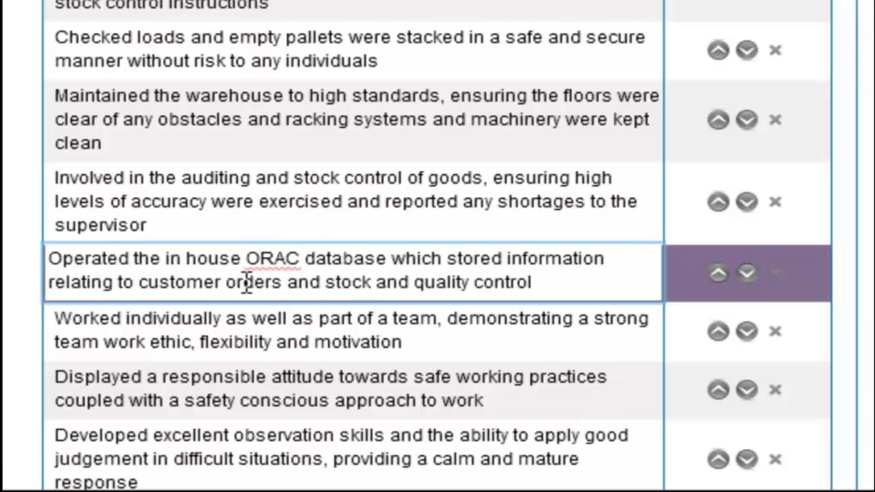
{"action": "key", "text": "Return"}
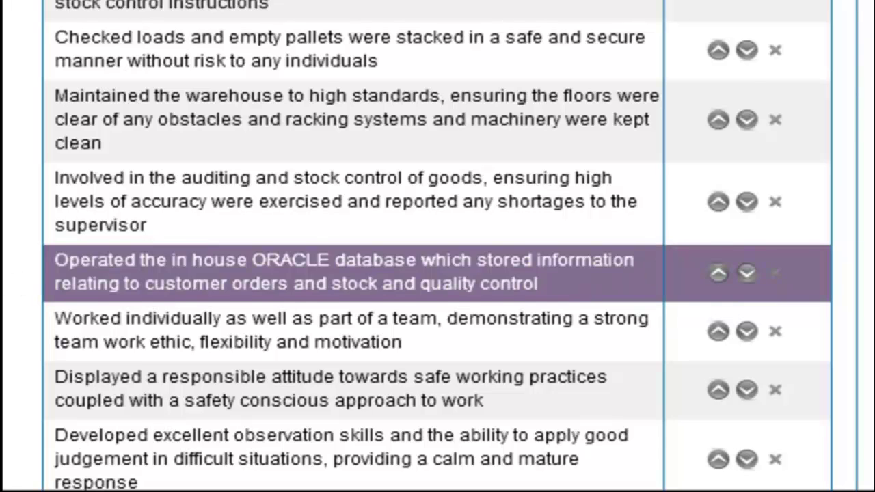
Remove 'flexibility,' from the teamwork duty.
{"action": "left_click", "coordinate": [227, 340]}
{"action": "double_click", "coordinate": [227, 340]}
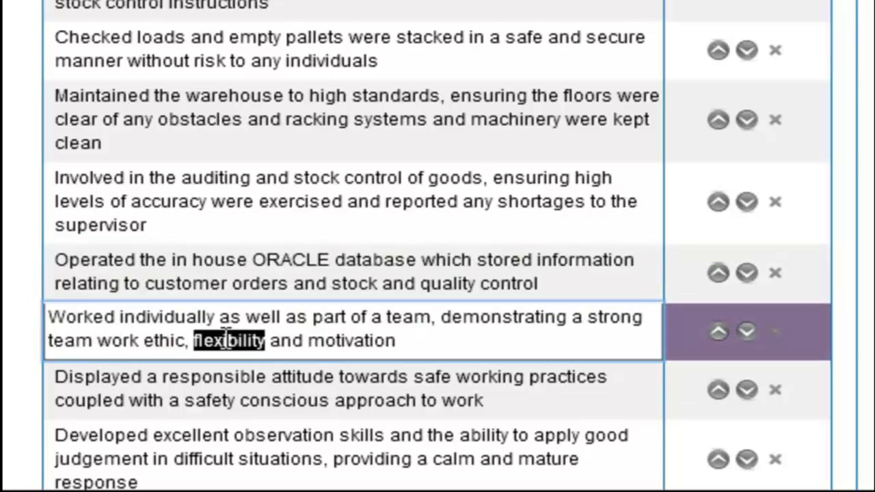
{"action": "key", "text": "BackSpace"}
{"action": "key", "text": "BackSpace"}
{"action": "key", "text": "BackSpace"}
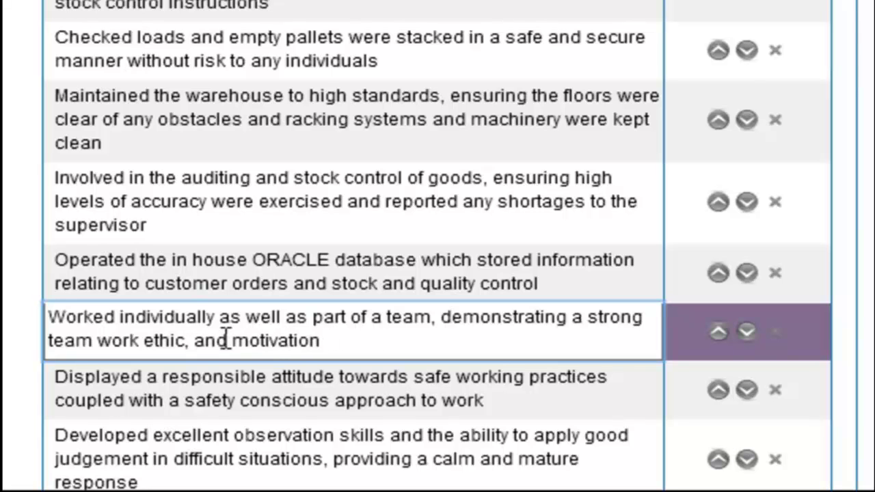
{"action": "key", "text": "Return"}
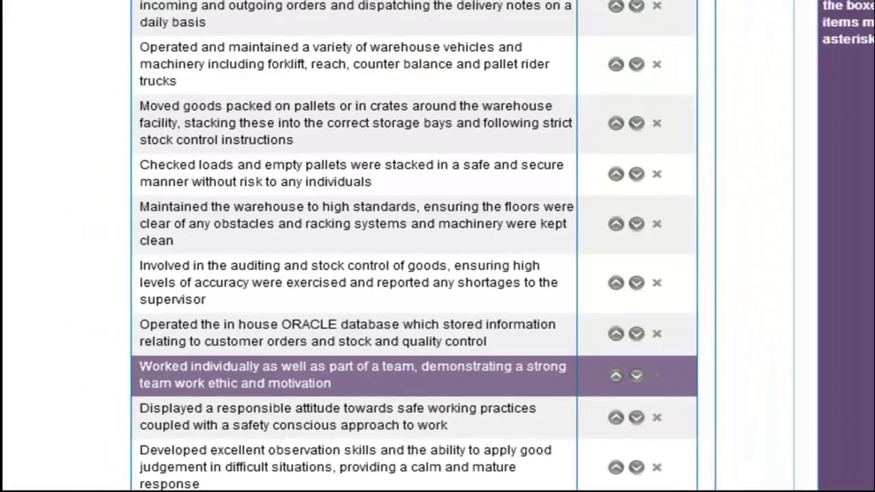
{"action": "scroll", "coordinate": [872, 292], "scroll_direction": "up", "scroll_amount": 3}
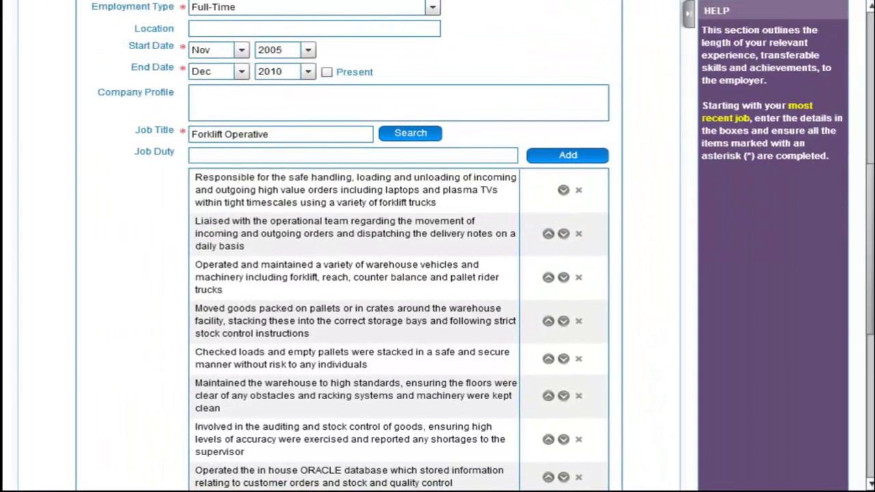
{"action": "left_click", "coordinate": [397, 158]}
{"action": "type", "text": "add job duty"}
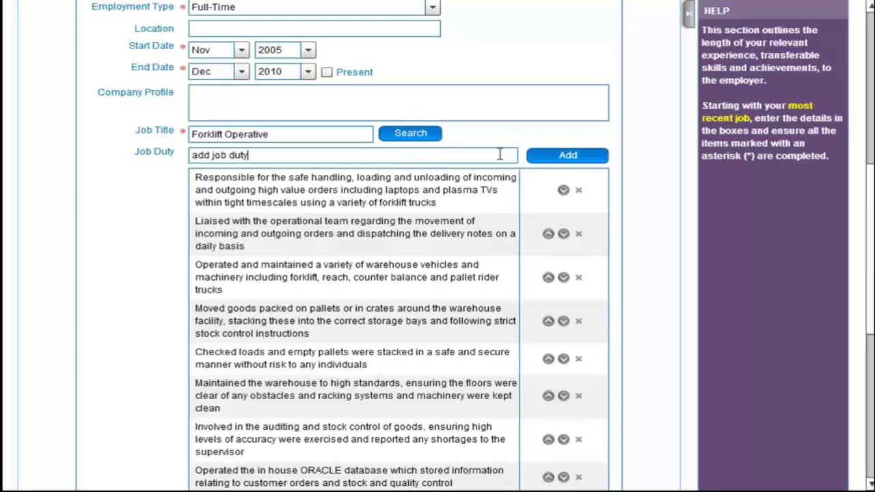
{"action": "left_click", "coordinate": [565, 157]}
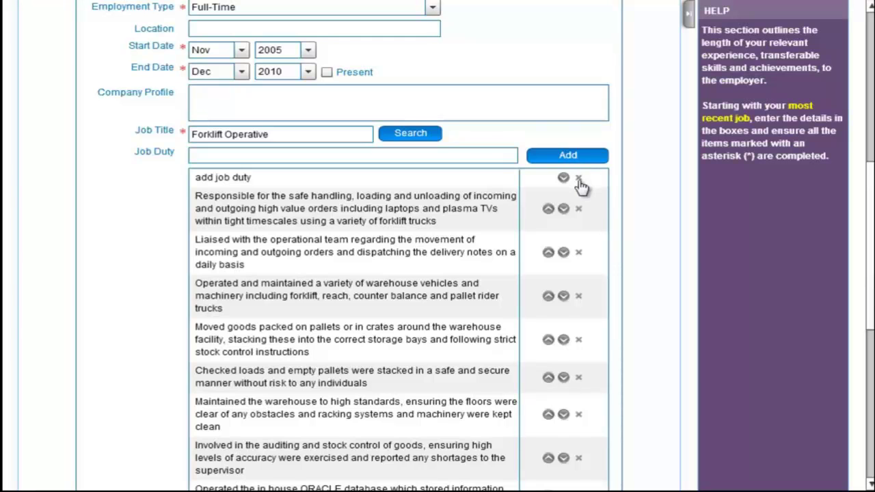
{"action": "left_click", "coordinate": [578, 179]}
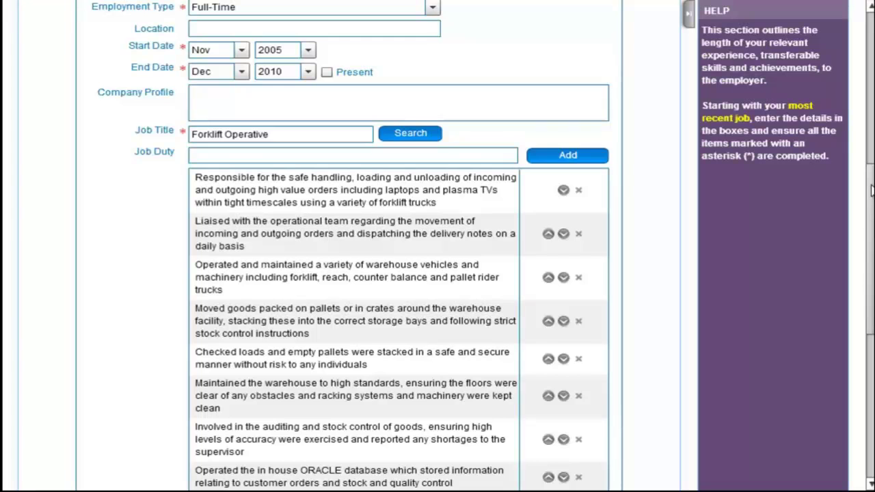
{"action": "left_click_drag", "start_coordinate": [872, 190], "coordinate": [872, 313]}
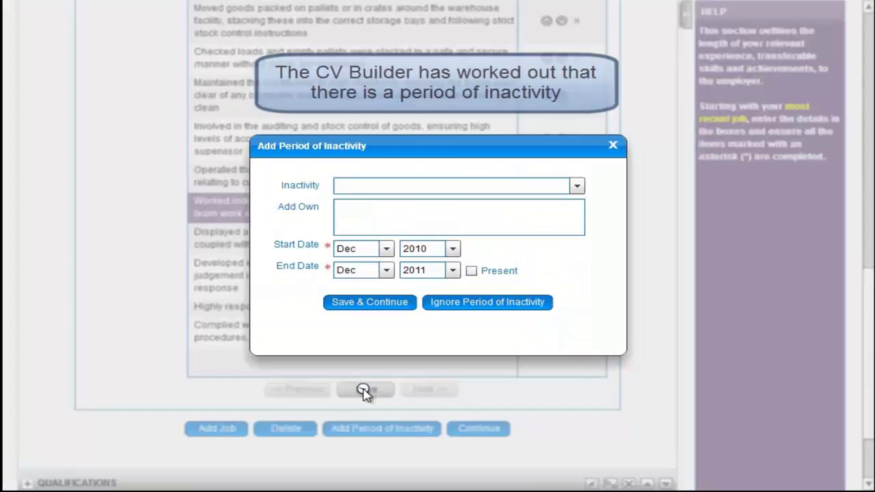
Save the Amazon Forklift Operative job with its edited duty list.
{"action": "left_click", "coordinate": [356, 340]}
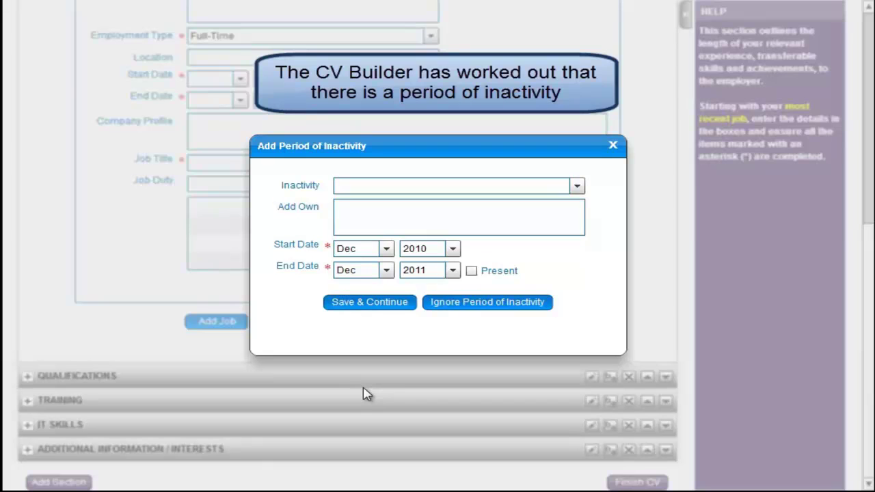
Browse the inactivity reasons, then type and clear a trial custom reason.
{"action": "left_click", "coordinate": [577, 187]}
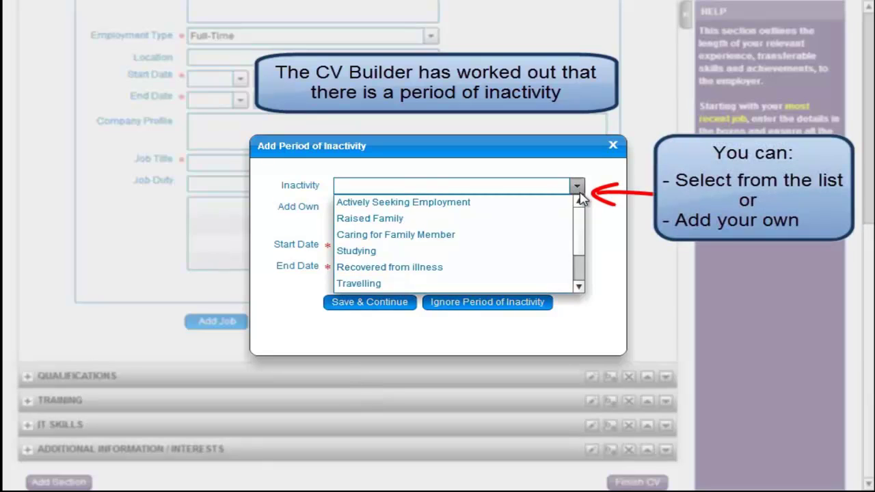
{"action": "scroll", "coordinate": [583, 224], "scroll_direction": "down", "scroll_amount": 1}
{"action": "left_click_drag", "start_coordinate": [583, 224], "coordinate": [582, 205]}
{"action": "left_click", "coordinate": [595, 198]}
{"action": "left_click", "coordinate": [503, 216]}
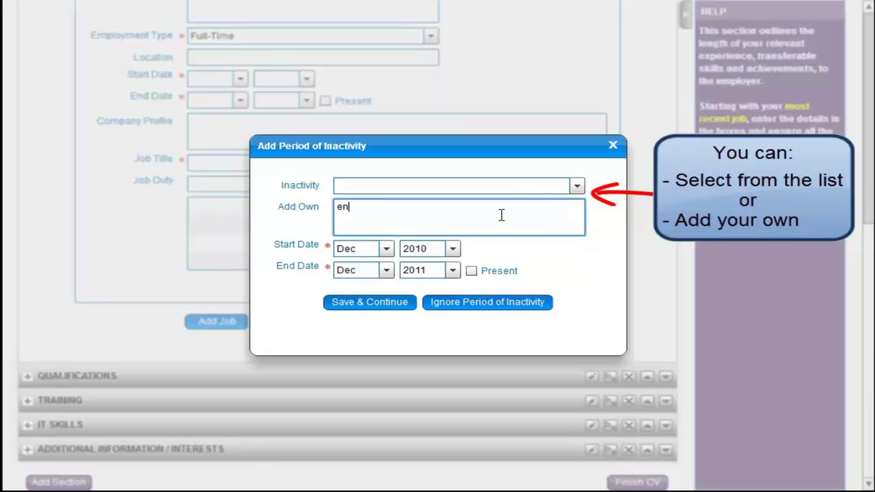
{"action": "type", "text": "enter own..."}
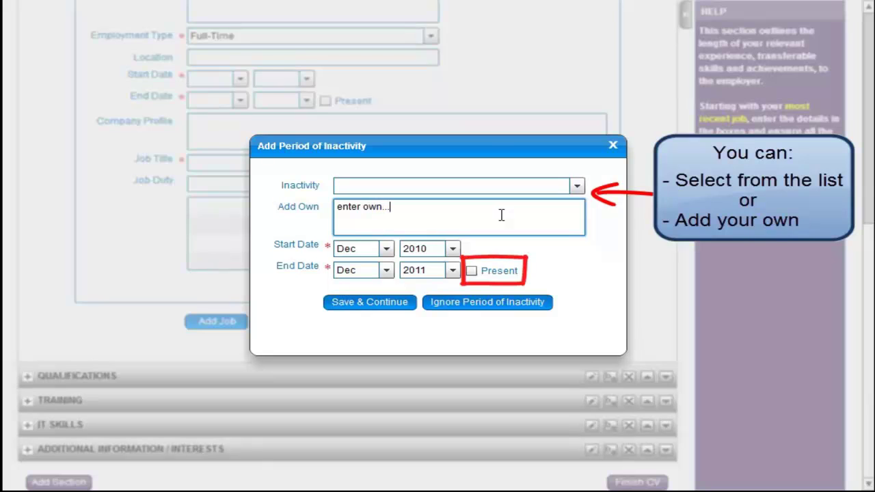
{"action": "left_click_drag", "start_coordinate": [480, 207], "coordinate": [322, 209]}
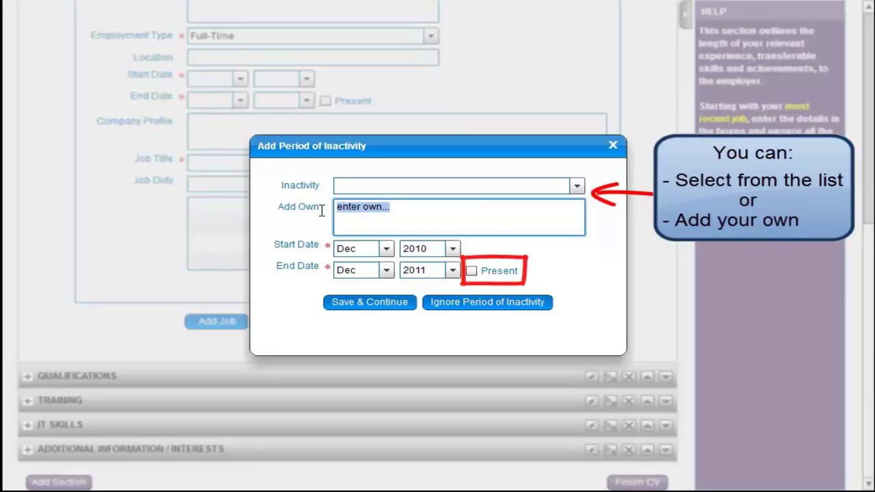
{"action": "key", "text": "BackSpace"}
Set the gap to Actively Seeking Employment, ongoing to Present, and save.
{"action": "left_click", "coordinate": [578, 186]}
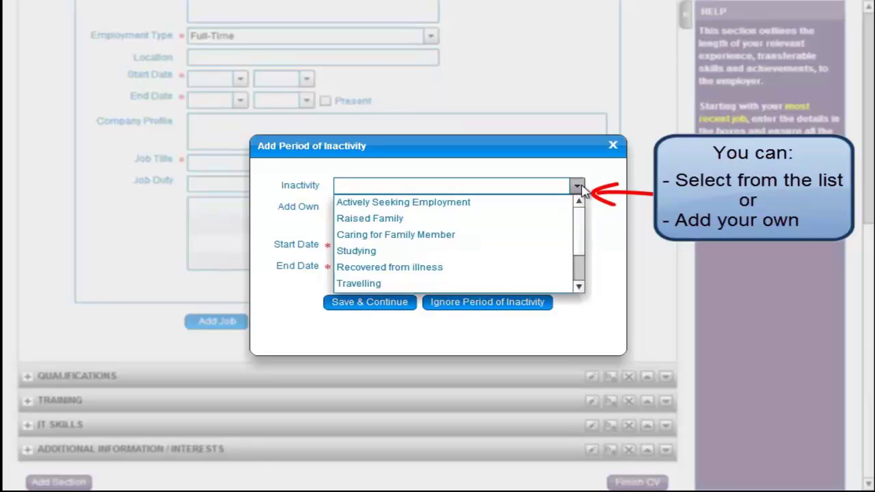
{"action": "left_click", "coordinate": [546, 202]}
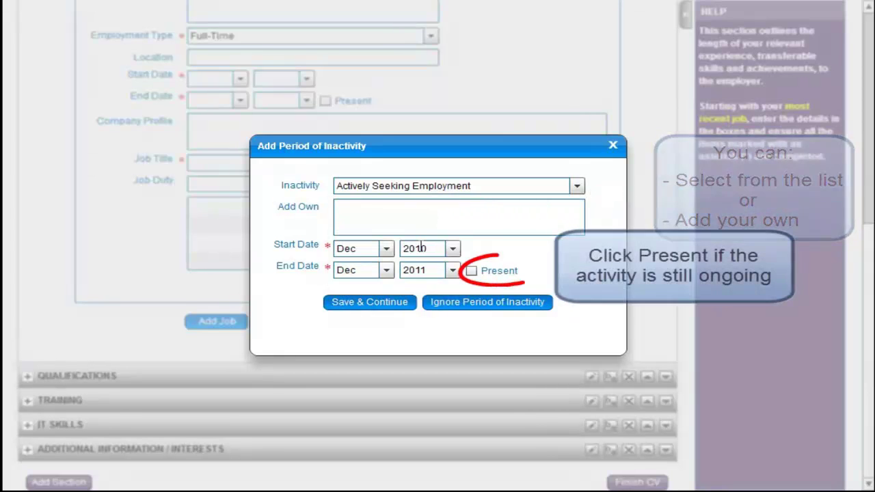
{"action": "left_click", "coordinate": [472, 271]}
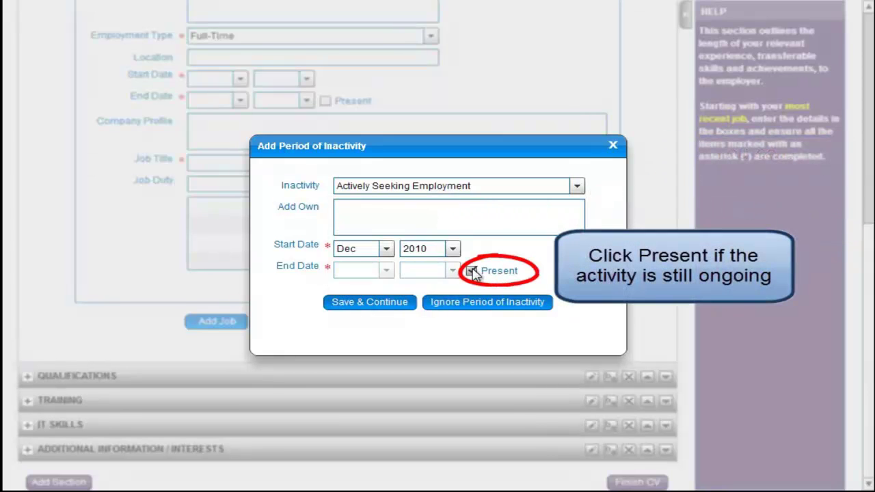
{"action": "left_click", "coordinate": [373, 303]}
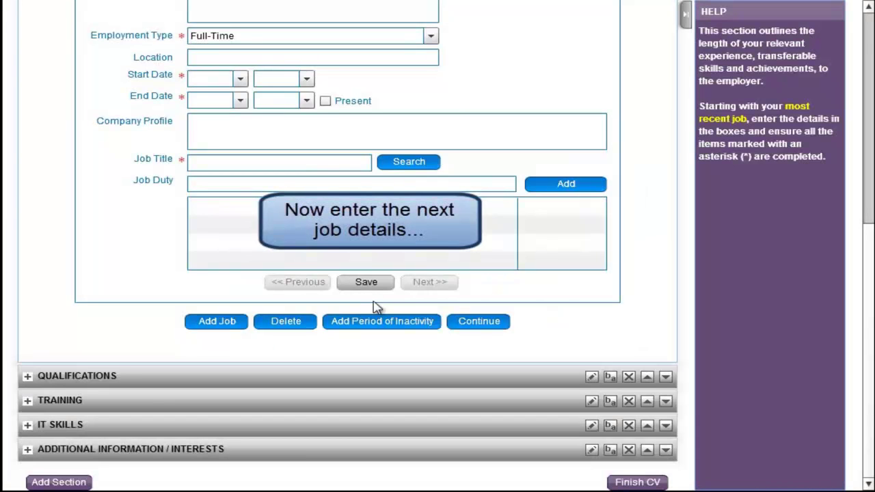
Enter Zara as the employer and set the employment type to Part-Time.
{"action": "left_click_drag", "start_coordinate": [867, 244], "coordinate": [867, 223]}
{"action": "left_click", "coordinate": [275, 34]}
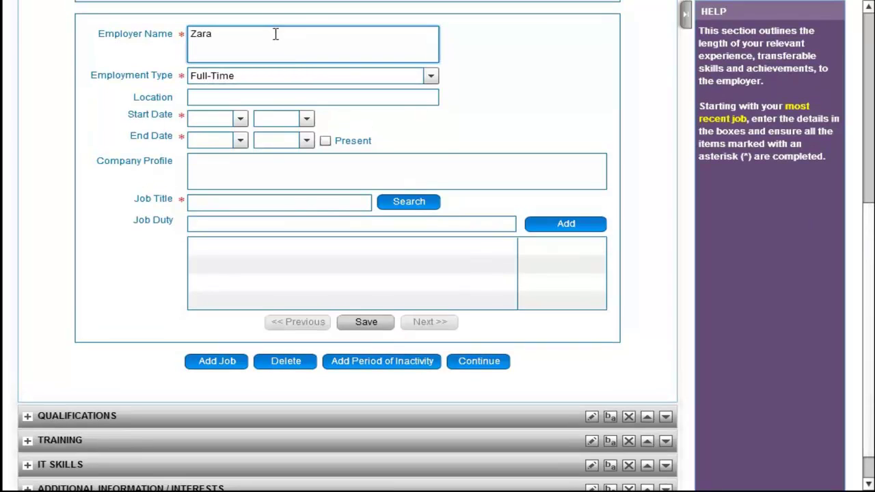
{"action": "left_click", "coordinate": [431, 76]}
{"action": "left_click", "coordinate": [387, 124]}
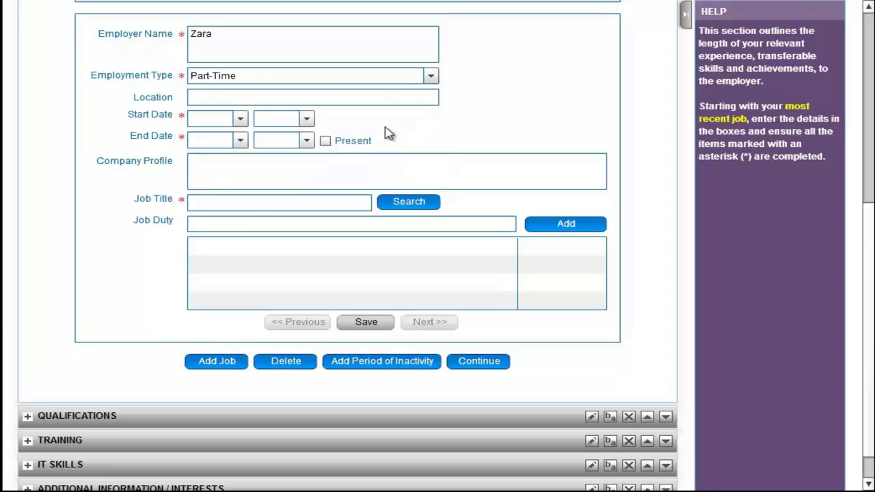
Set the Zara job dates from Jul 2001 to Oct 2005.
{"action": "left_click", "coordinate": [240, 119]}
{"action": "left_click", "coordinate": [225, 217]}
{"action": "left_click", "coordinate": [306, 119]}
{"action": "left_click", "coordinate": [307, 222]}
{"action": "left_click", "coordinate": [268, 216]}
{"action": "left_click", "coordinate": [240, 141]}
{"action": "left_click", "coordinate": [213, 203]}
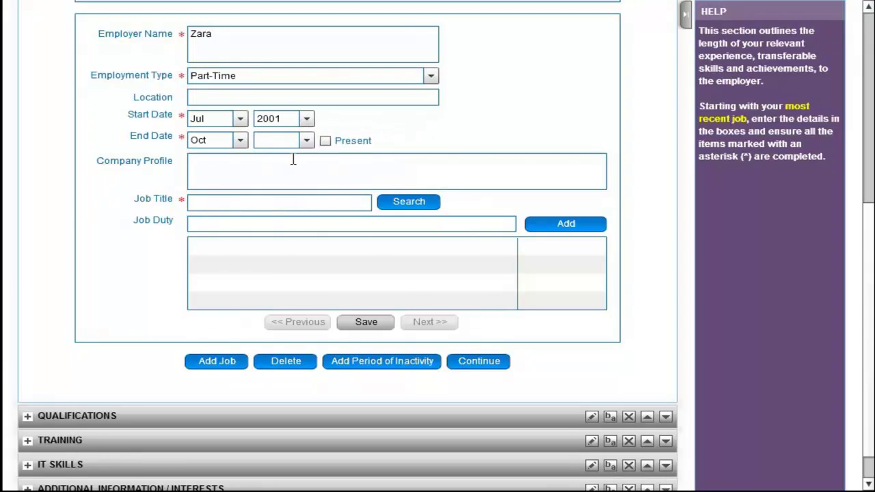
{"action": "left_click", "coordinate": [306, 141]}
{"action": "left_click", "coordinate": [289, 223]}
Enter the job title 'retail assista' and search matching job profiles.
{"action": "left_click", "coordinate": [287, 202]}
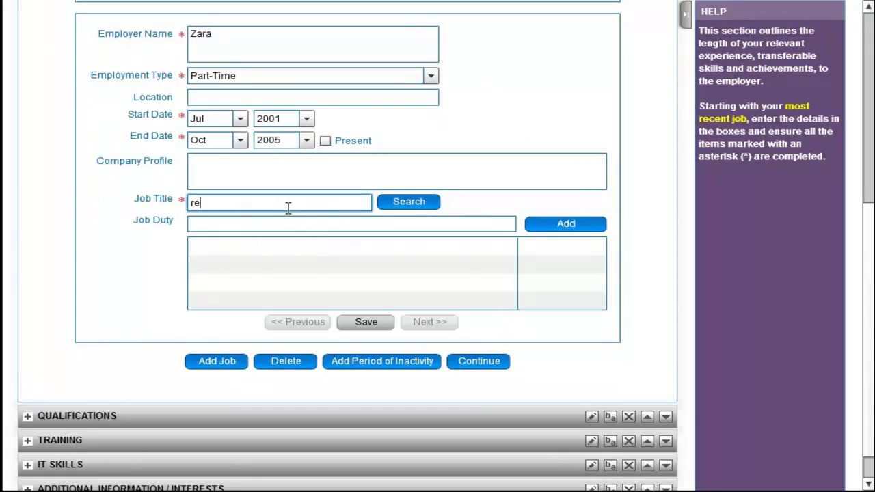
{"action": "type", "text": "retail assistant"}
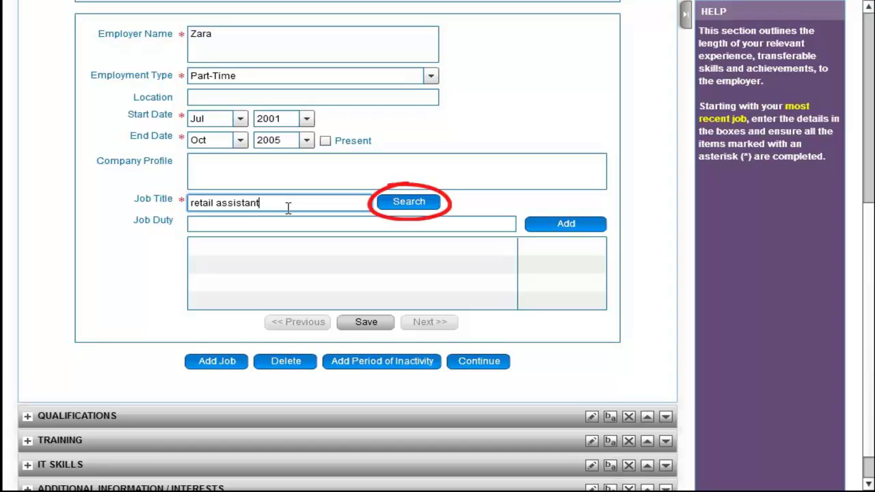
{"action": "left_click", "coordinate": [405, 201]}
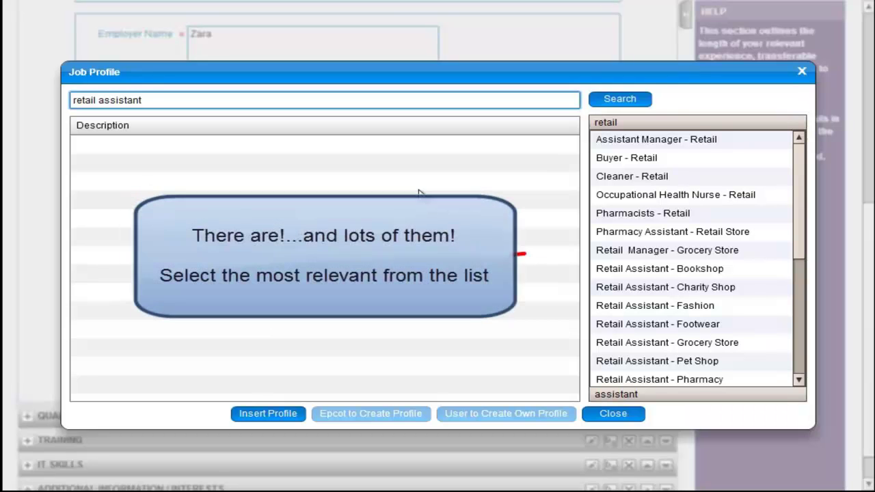
Preview the Retail Assistant - Fashion profile and insert its duties into the Zara job.
{"action": "left_click", "coordinate": [714, 308]}
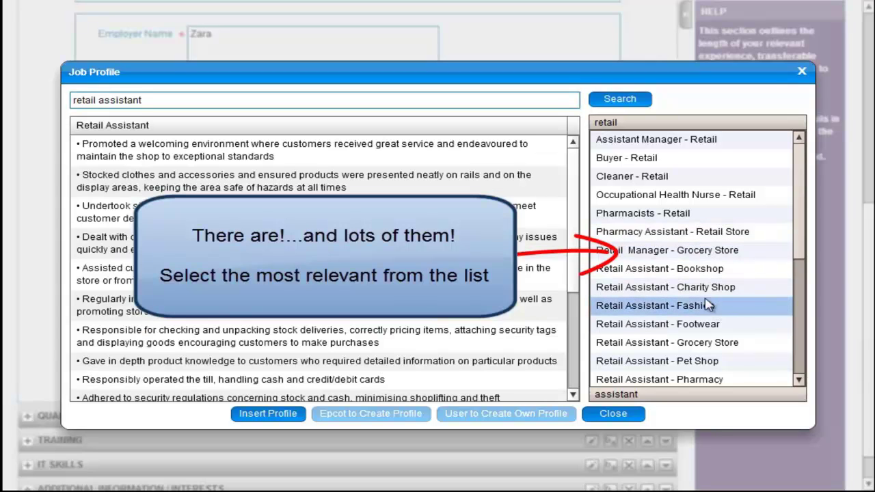
{"action": "scroll", "coordinate": [574, 235], "scroll_direction": "down", "scroll_amount": 1}
{"action": "left_click_drag", "start_coordinate": [574, 236], "coordinate": [574, 194]}
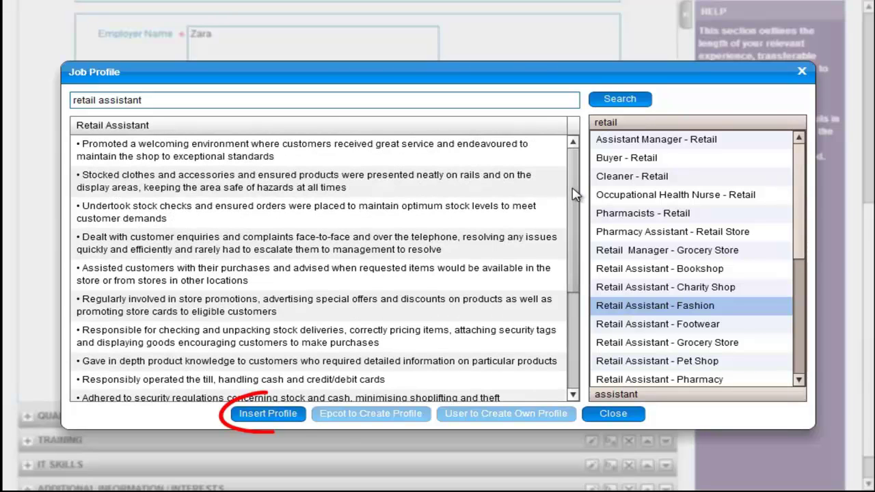
{"action": "left_click", "coordinate": [268, 414]}
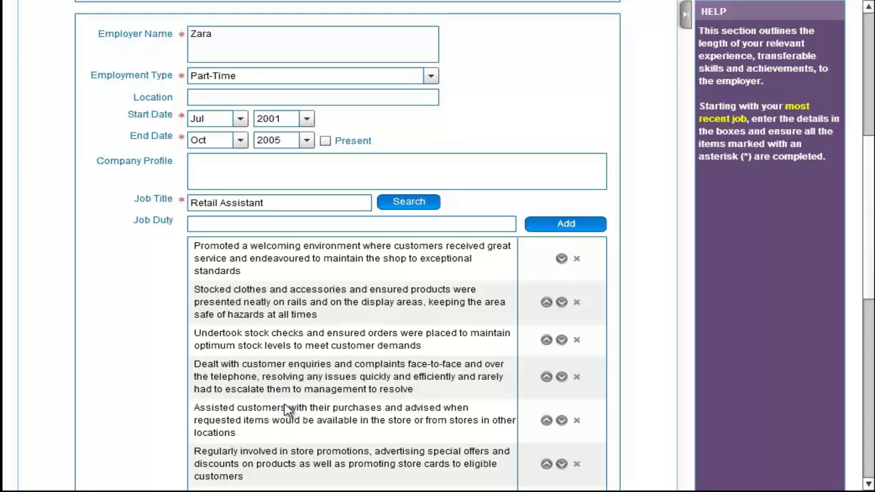
{"action": "left_click_drag", "start_coordinate": [871, 168], "coordinate": [867, 282]}
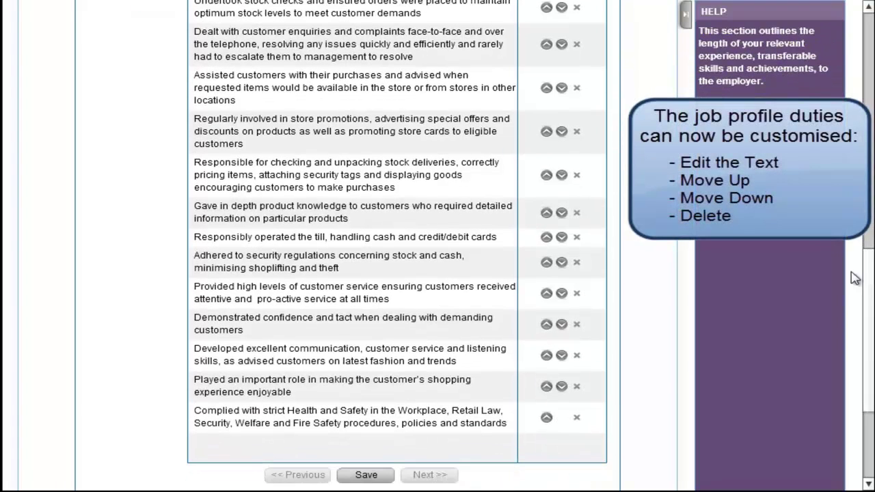
Delete the security regulations, communication skills and store promotions duties.
{"action": "left_click", "coordinate": [576, 262]}
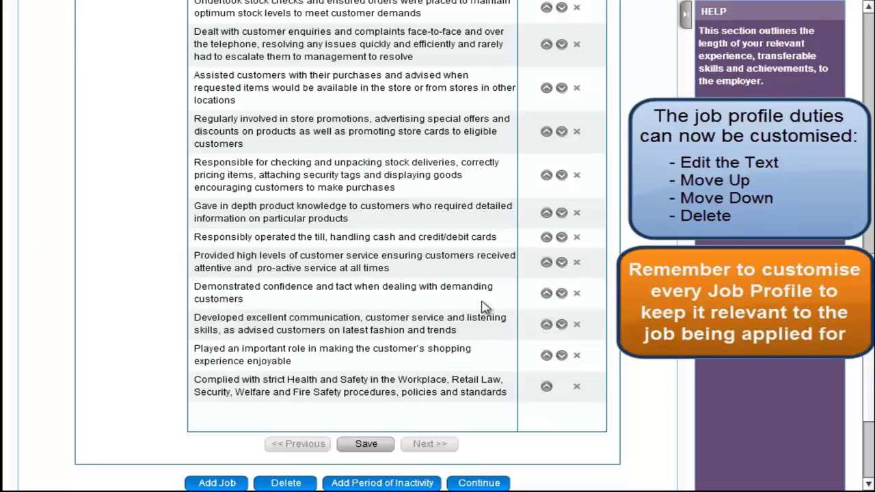
{"action": "left_click", "coordinate": [577, 326]}
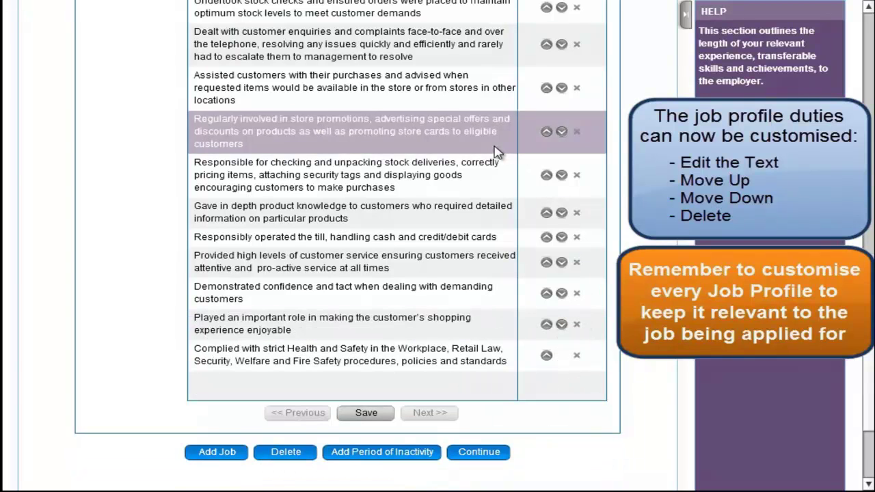
{"action": "left_click", "coordinate": [578, 133]}
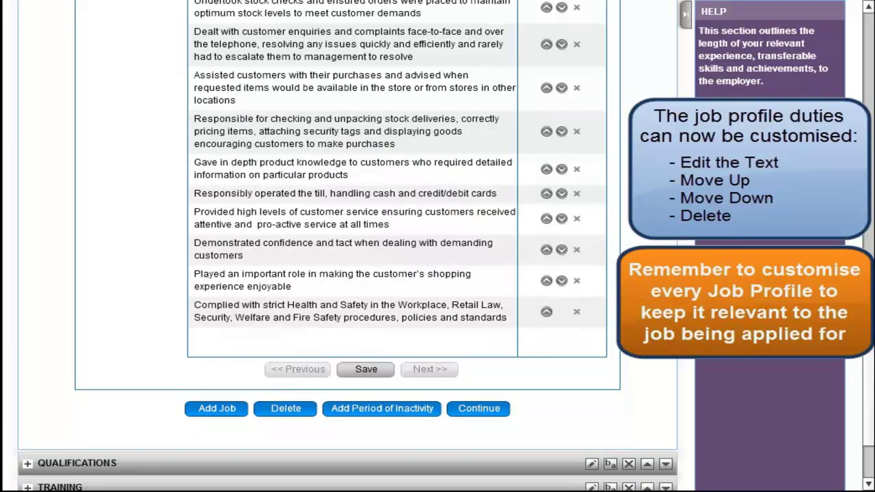
{"action": "left_click_drag", "start_coordinate": [865, 265], "coordinate": [863, 233]}
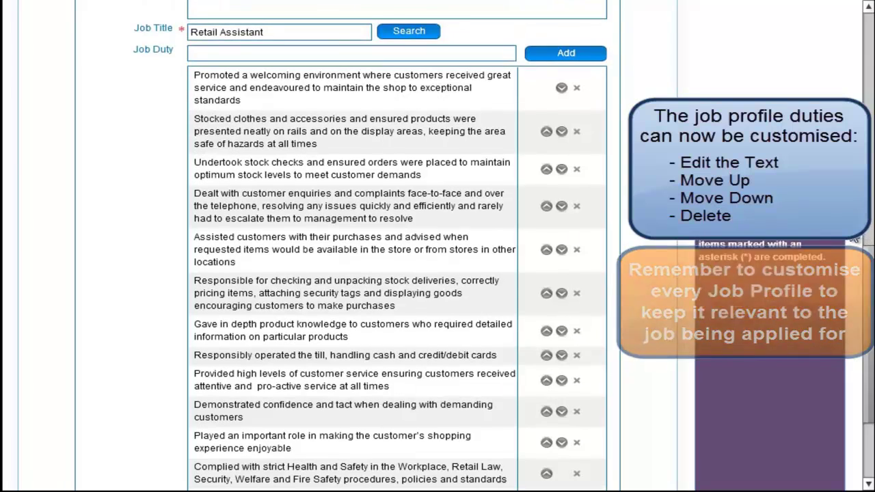
Move the customer enquiries duty up one place and save the Zara job.
{"action": "left_click", "coordinate": [475, 213]}
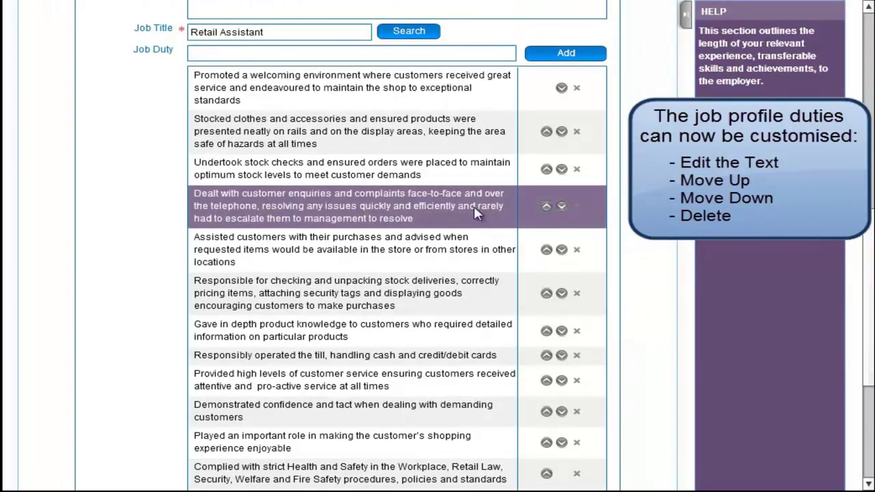
{"action": "left_click", "coordinate": [548, 205]}
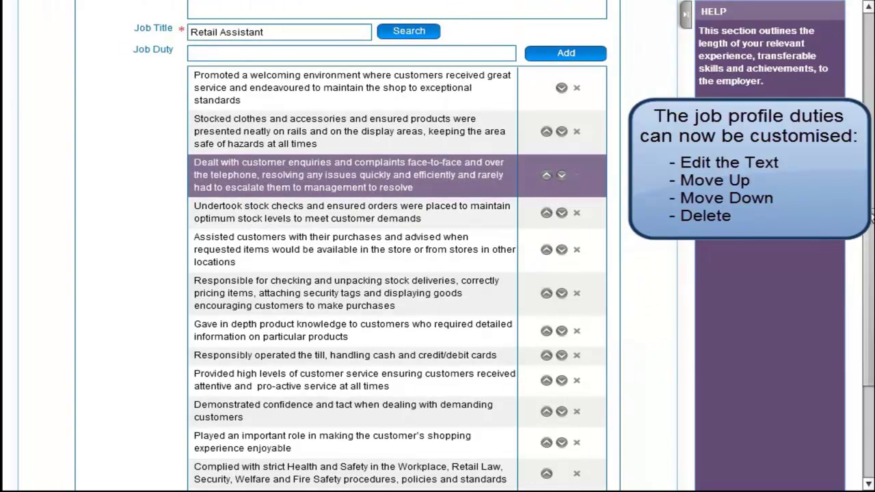
{"action": "scroll", "coordinate": [501, 328], "scroll_direction": "down", "scroll_amount": 3}
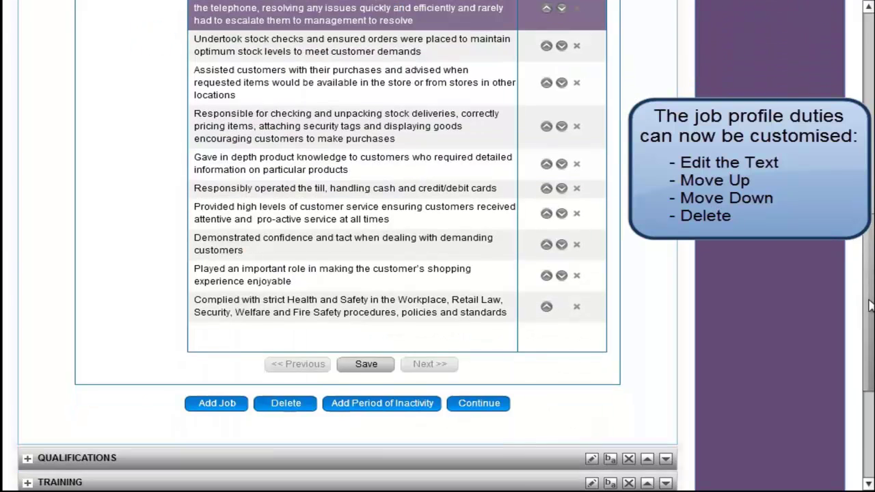
{"action": "left_click", "coordinate": [367, 367]}
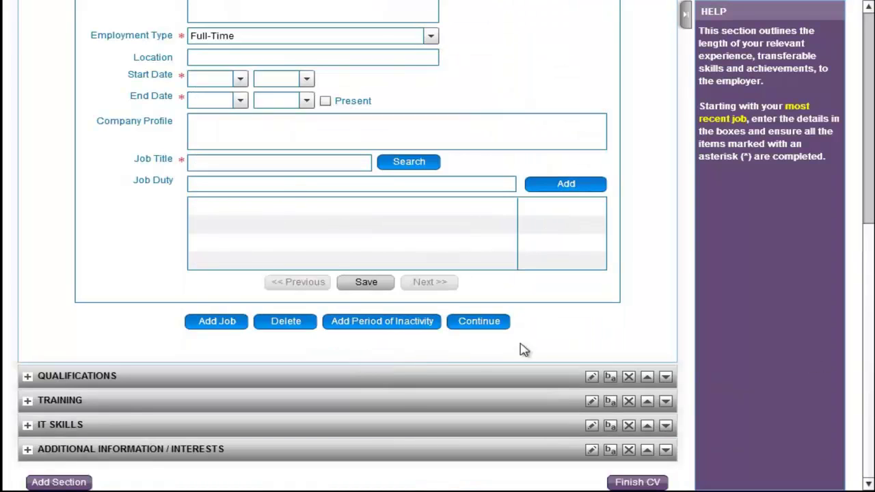
Review the Actively Seeking Employment, Amazon and Zara entries, then add a new blank job.
{"action": "left_click_drag", "start_coordinate": [868, 299], "coordinate": [868, 175]}
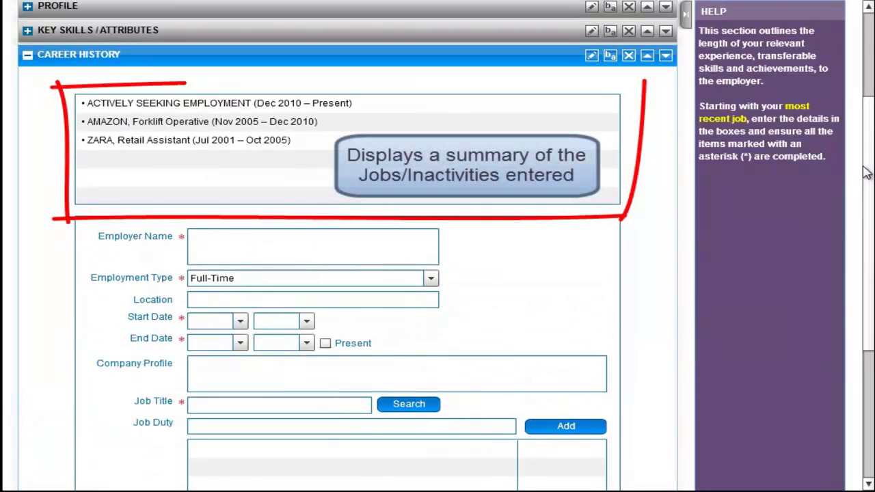
{"action": "left_click", "coordinate": [375, 108]}
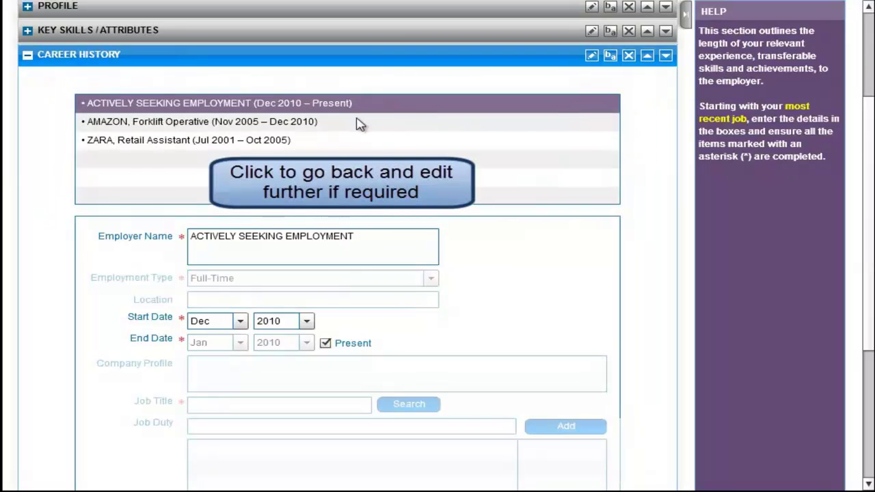
{"action": "left_click", "coordinate": [358, 129]}
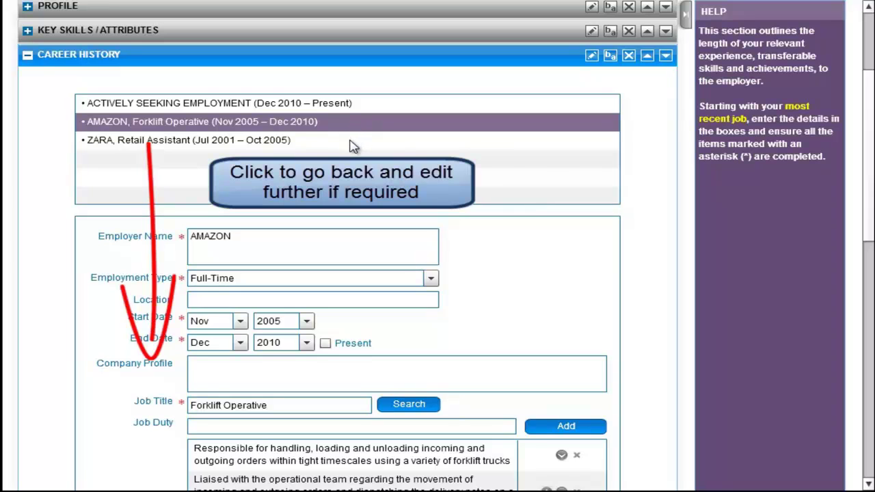
{"action": "left_click", "coordinate": [352, 145]}
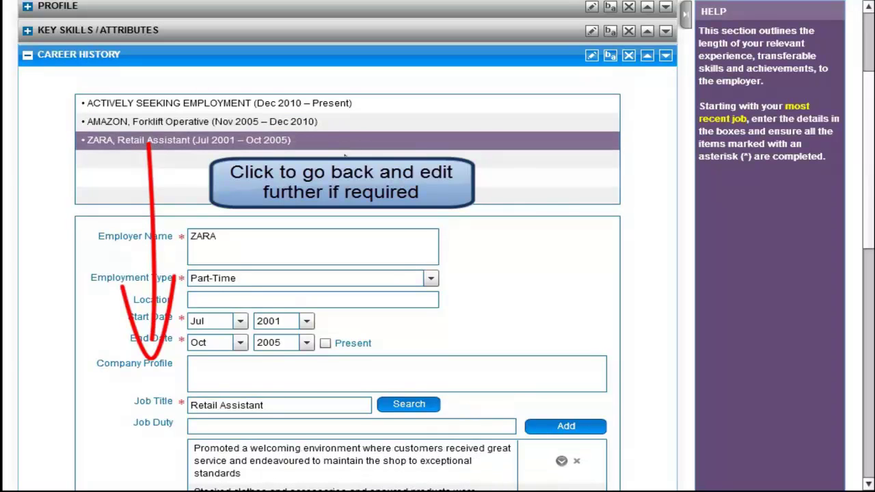
{"action": "left_click_drag", "start_coordinate": [870, 155], "coordinate": [872, 351]}
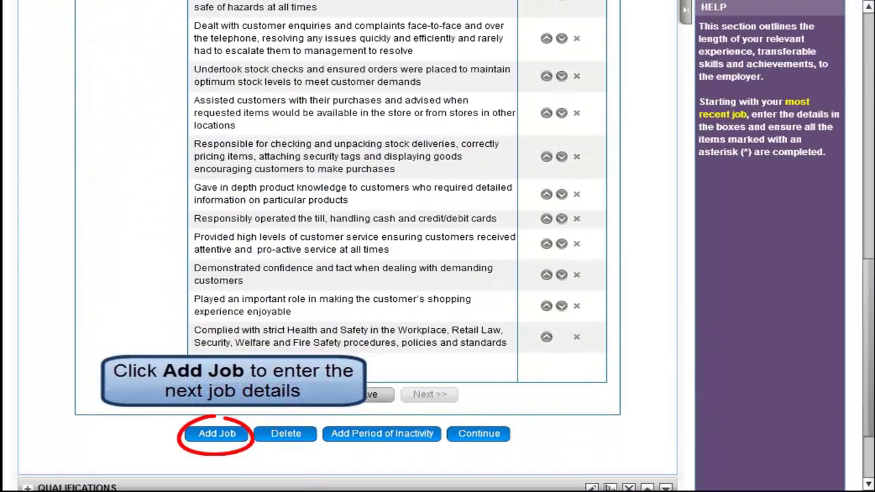
{"action": "left_click", "coordinate": [226, 435]}
Enter employer 'The White Lion Public House' with dates Jan 1997 to Mar 1998.
{"action": "scroll", "coordinate": [497, 82], "scroll_direction": "up", "scroll_amount": 1}
{"action": "left_click", "coordinate": [319, 62]}
{"action": "type", "text": "The White Lion Public House"}
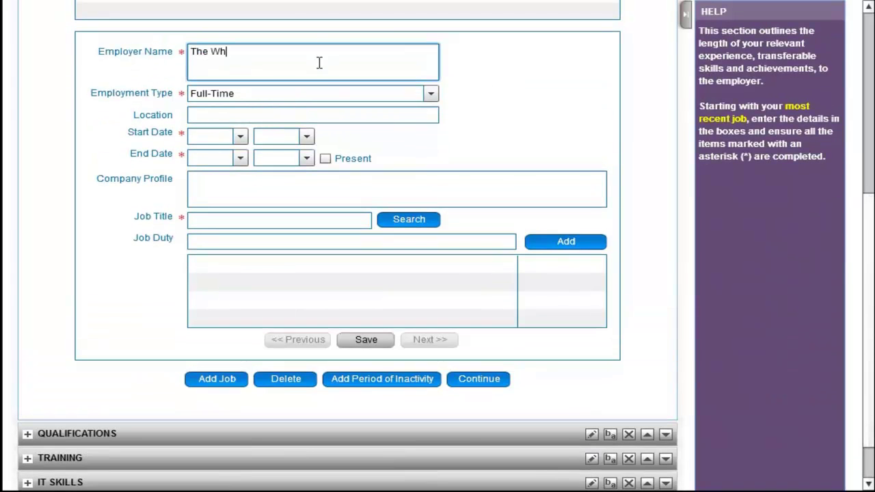
{"action": "left_click", "coordinate": [240, 137]}
{"action": "left_click", "coordinate": [225, 152]}
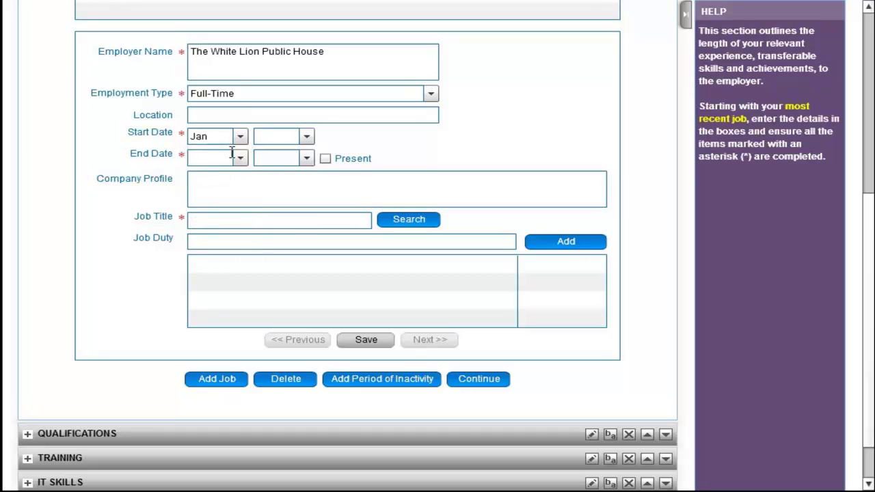
{"action": "left_click", "coordinate": [306, 137]}
{"action": "left_click", "coordinate": [274, 218]}
{"action": "left_click", "coordinate": [240, 158]}
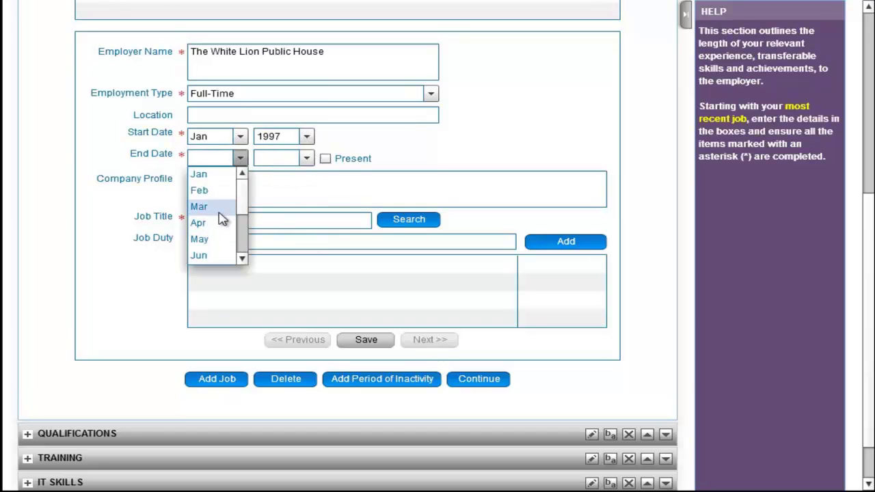
{"action": "left_click", "coordinate": [220, 208]}
{"action": "left_click", "coordinate": [307, 158]}
{"action": "left_click", "coordinate": [290, 183]}
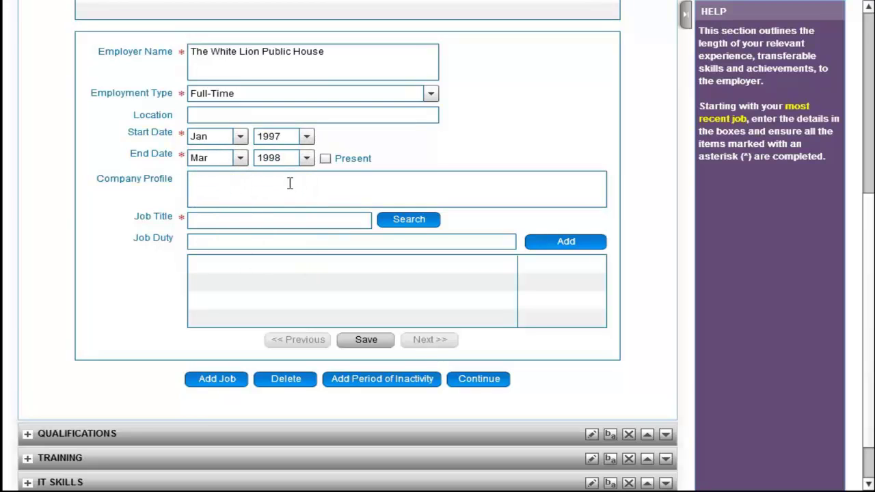
Title the job 'Bar' and insert the Bar Associate profile duties.
{"action": "left_click", "coordinate": [273, 219]}
{"action": "type", "text": "Bar Associate"}
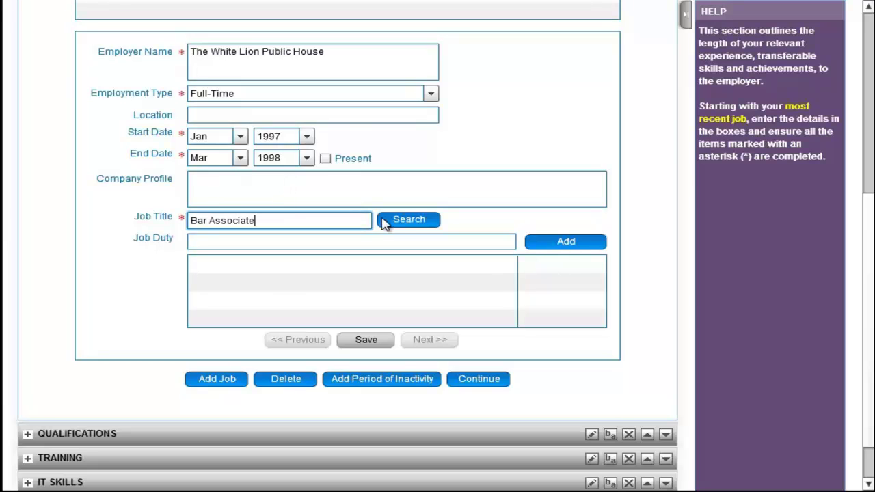
{"action": "left_click", "coordinate": [401, 220]}
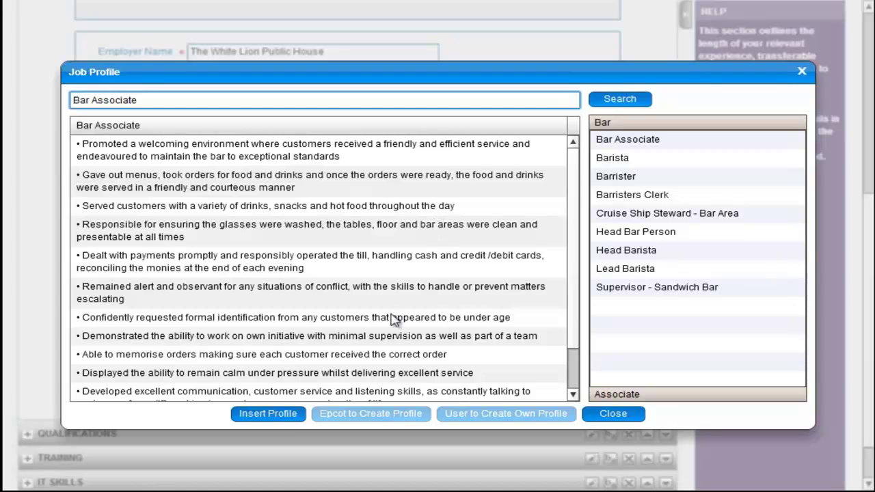
{"action": "left_click", "coordinate": [268, 415]}
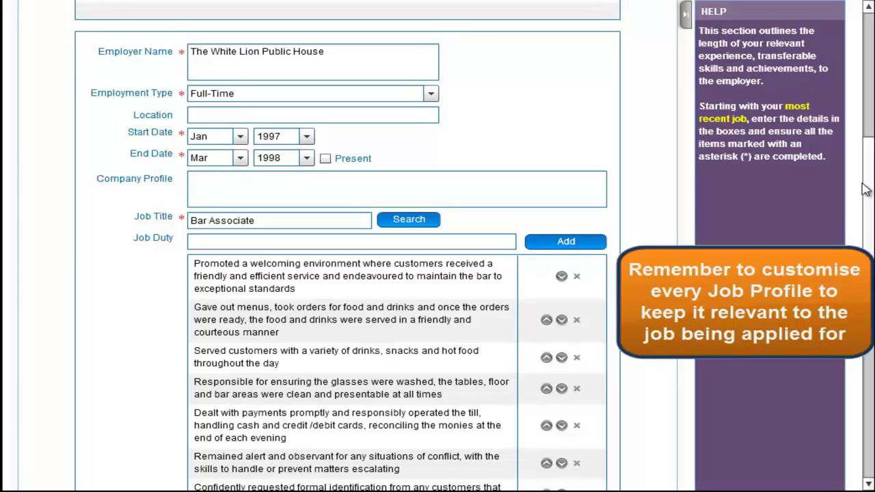
Move the working-on-own-initiative duty up, delete the memorising-orders duty, and save the job.
{"action": "scroll", "coordinate": [865, 190], "scroll_direction": "down", "scroll_amount": 4}
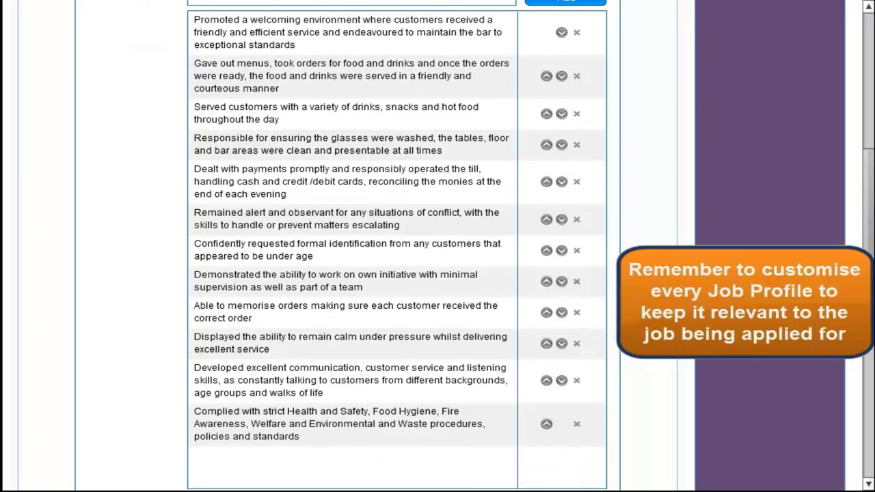
{"action": "left_click_drag", "start_coordinate": [867, 267], "coordinate": [867, 272]}
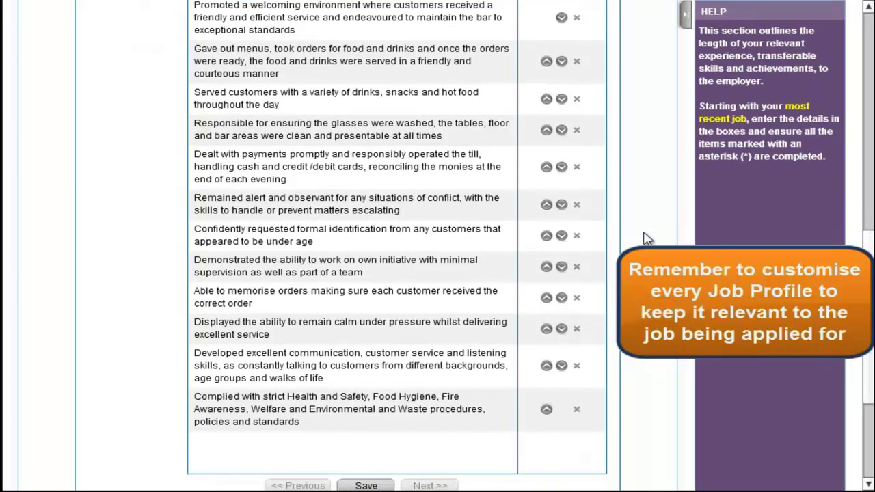
{"action": "left_click", "coordinate": [546, 266]}
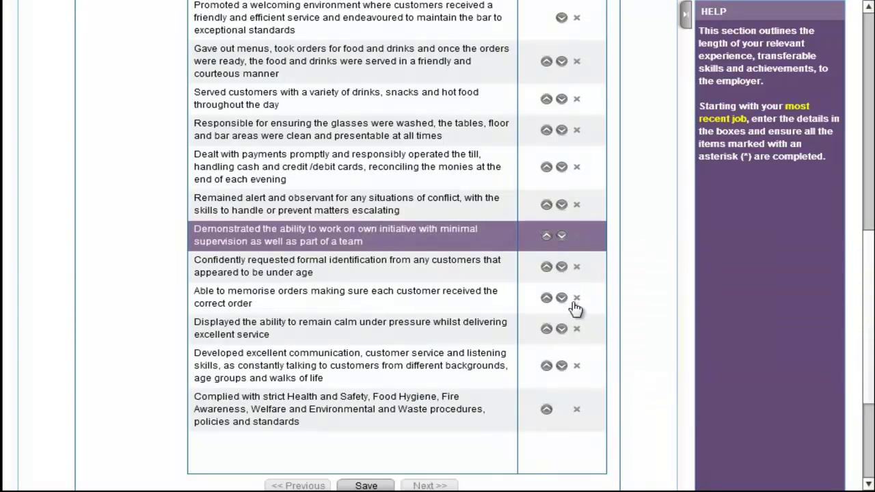
{"action": "left_click", "coordinate": [577, 299]}
{"action": "left_click", "coordinate": [377, 456]}
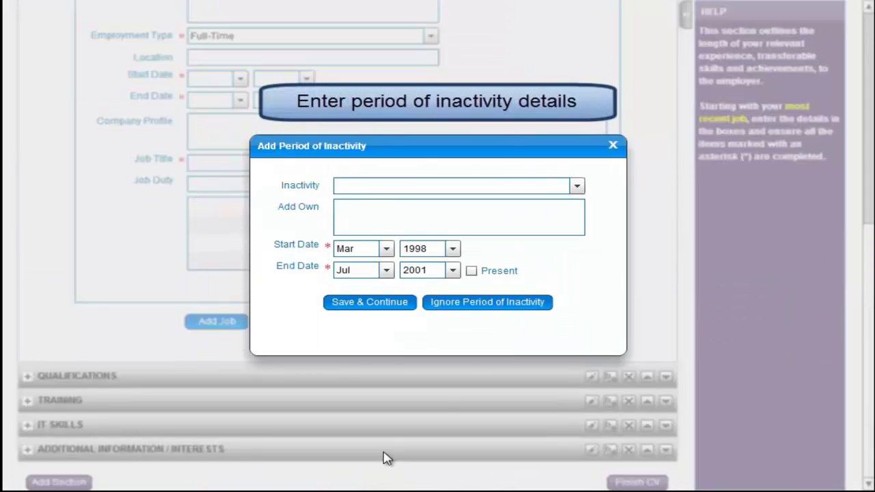
Choose Raised Family as the reason for the Mar 1998–Jul 2001 gap and save.
{"action": "left_click", "coordinate": [578, 188]}
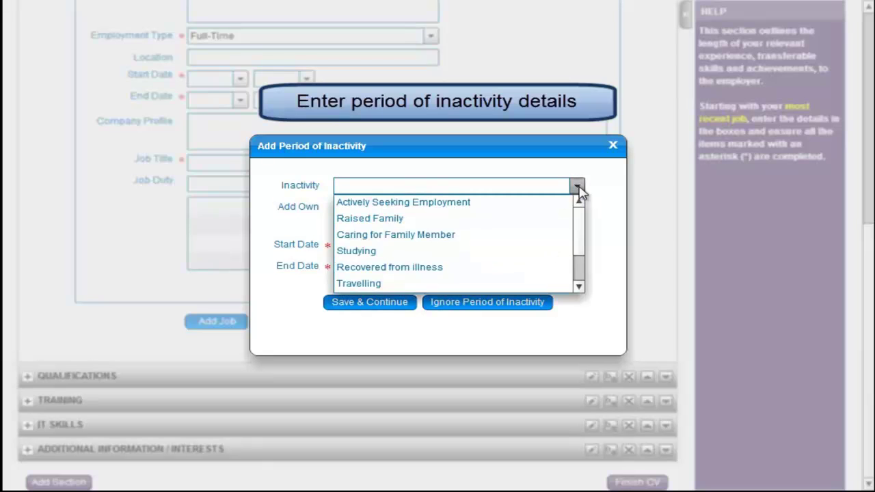
{"action": "left_click", "coordinate": [541, 224]}
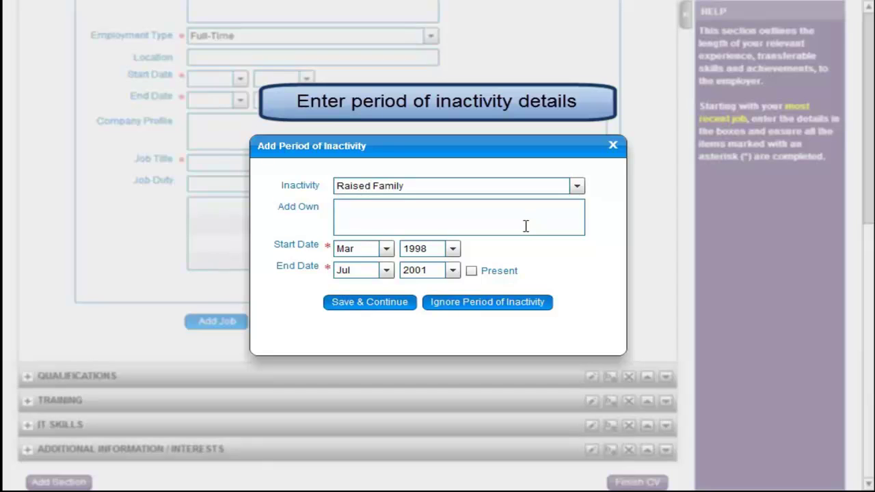
{"action": "left_click", "coordinate": [370, 302]}
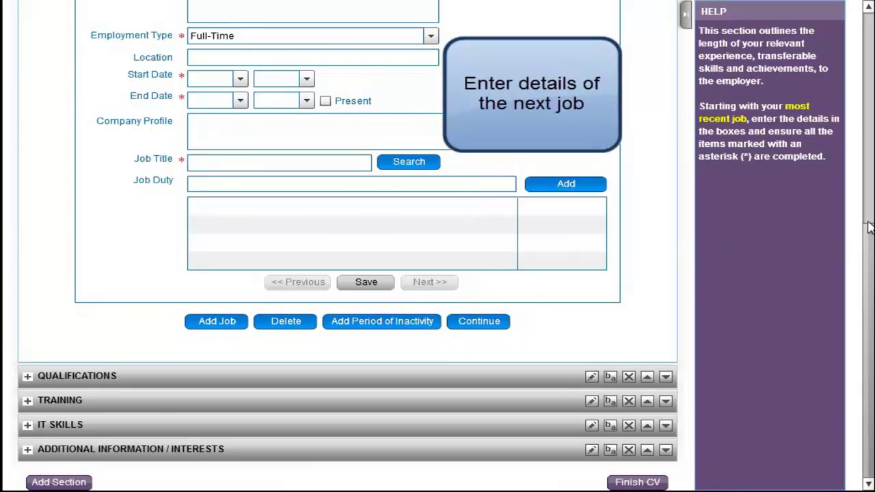
Enter The Hilton Hotel as employer, with dates Mar 1995 to Dec 1996.
{"action": "scroll", "coordinate": [869, 228], "scroll_direction": "up", "scroll_amount": 4}
{"action": "left_click", "coordinate": [406, 148]}
{"action": "type", "text": "The Hilton Hotel"}
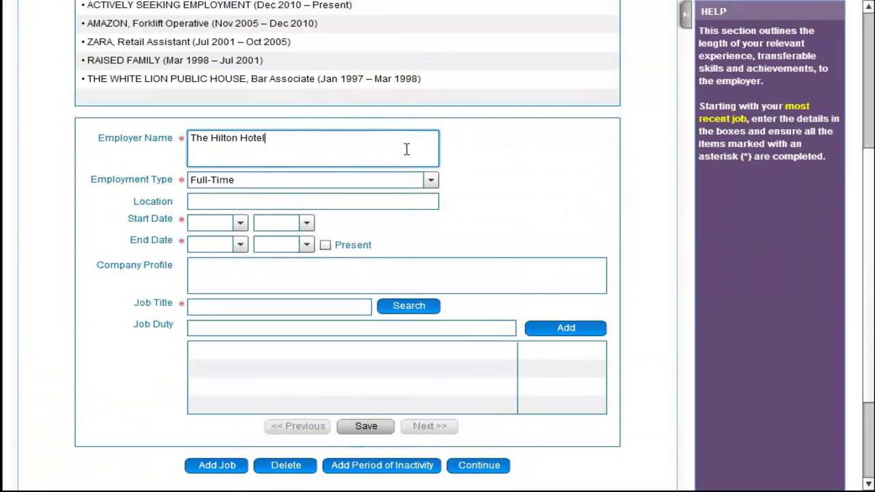
{"action": "left_click", "coordinate": [239, 223]}
{"action": "left_click", "coordinate": [235, 270]}
{"action": "left_click", "coordinate": [305, 222]}
{"action": "left_click", "coordinate": [294, 320]}
{"action": "left_click", "coordinate": [240, 245]}
{"action": "left_click", "coordinate": [211, 340]}
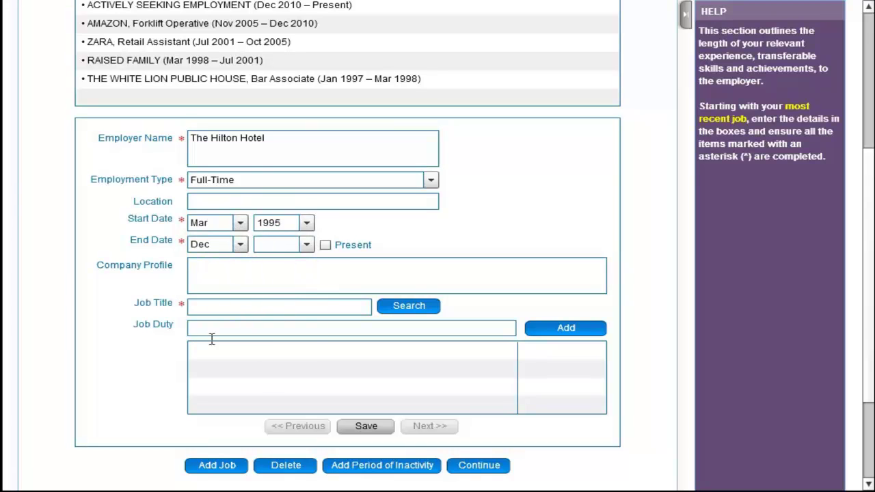
{"action": "left_click", "coordinate": [306, 245]}
{"action": "left_click", "coordinate": [294, 274]}
Insert the ready-made Chambermaid duties, drop the discreet-courtesy and initiative duties, and save the job.
{"action": "left_click", "coordinate": [271, 307]}
{"action": "type", "text": "chambermaid"}
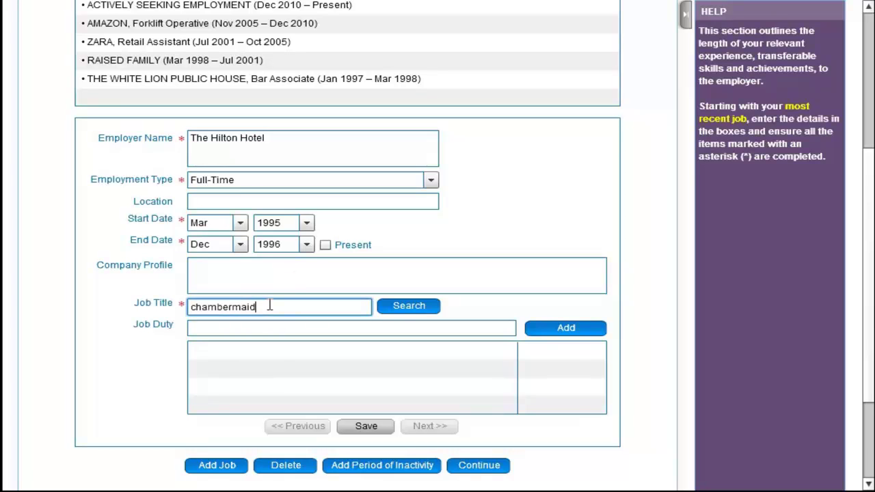
{"action": "left_click", "coordinate": [398, 307]}
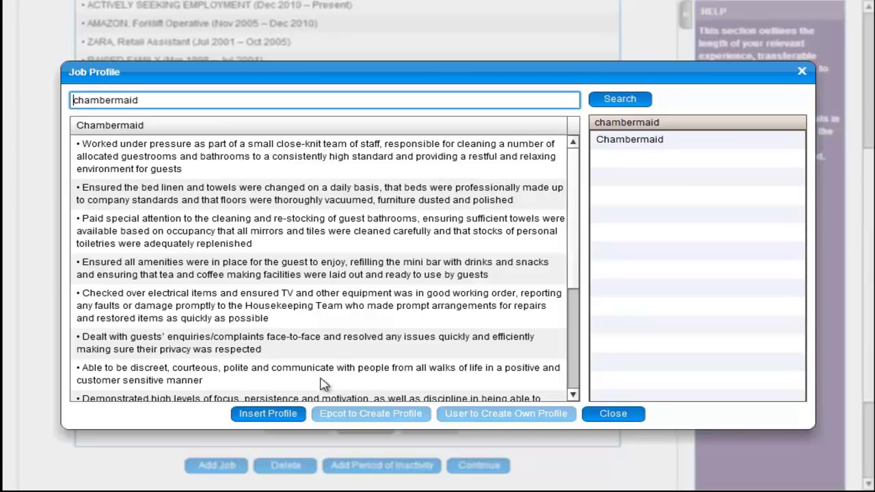
{"action": "left_click", "coordinate": [268, 415]}
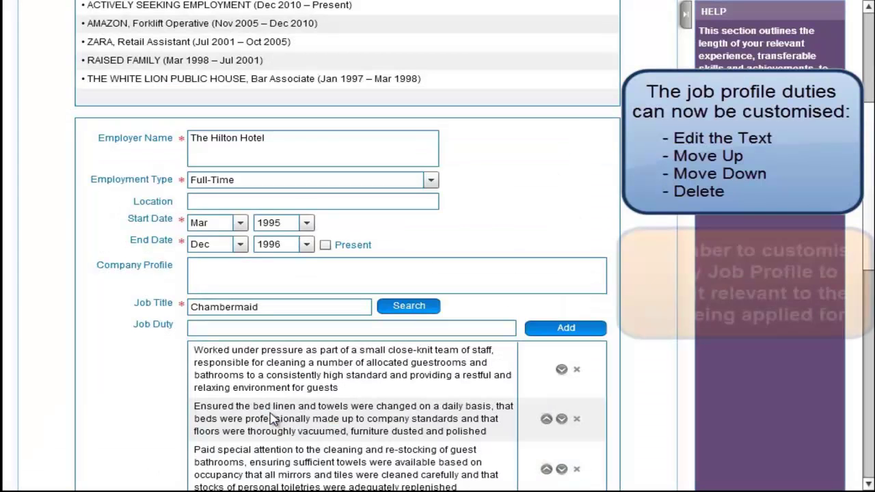
{"action": "scroll", "coordinate": [752, 266], "scroll_direction": "down", "scroll_amount": 3}
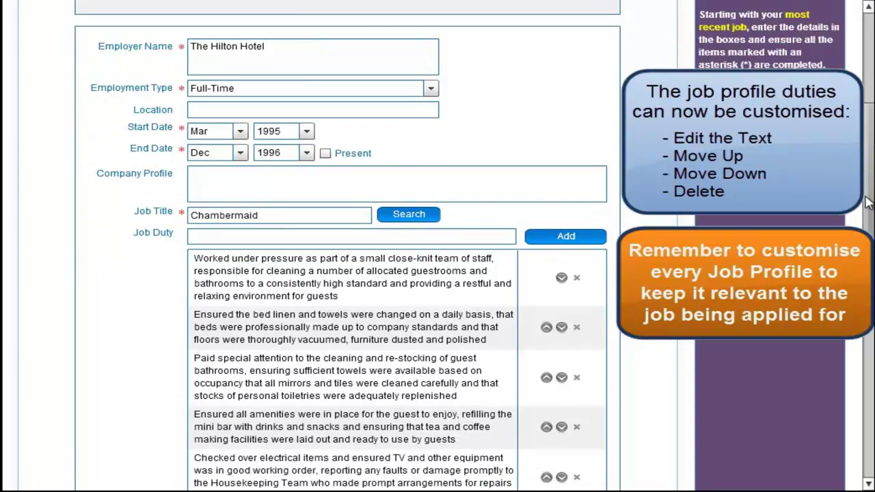
{"action": "scroll", "coordinate": [397, 246], "scroll_direction": "down", "scroll_amount": 3}
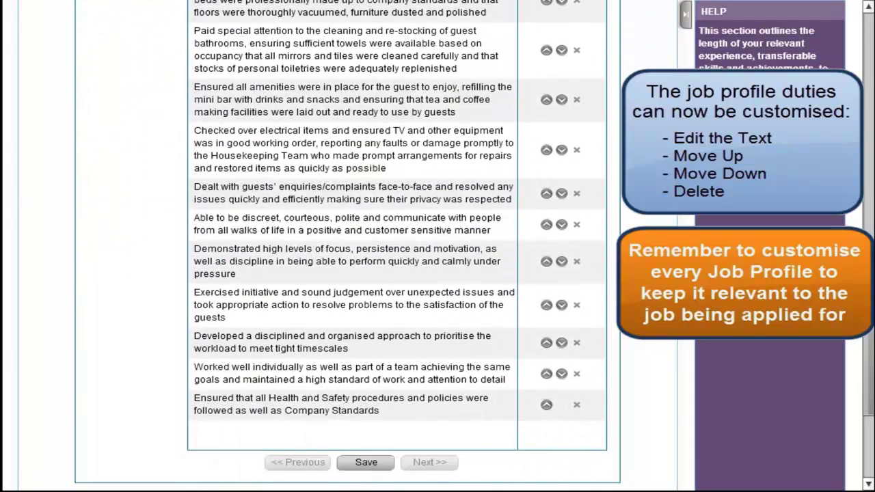
{"action": "left_click", "coordinate": [576, 225]}
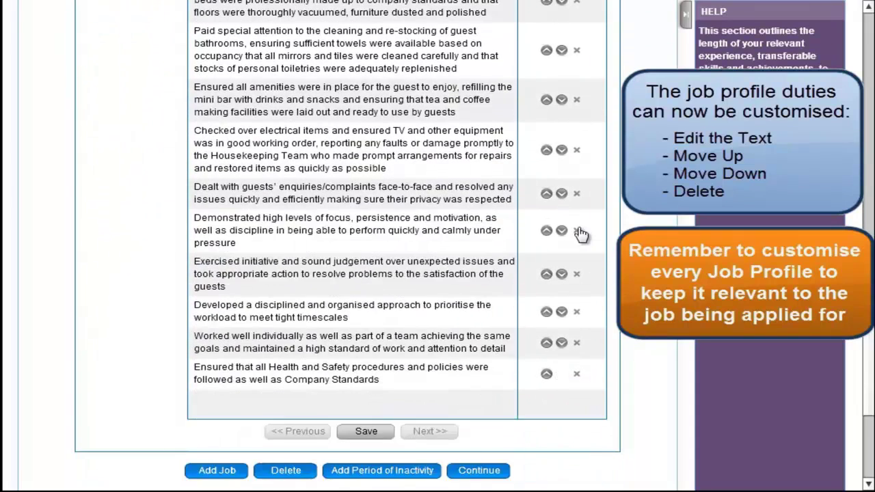
{"action": "left_click", "coordinate": [577, 274]}
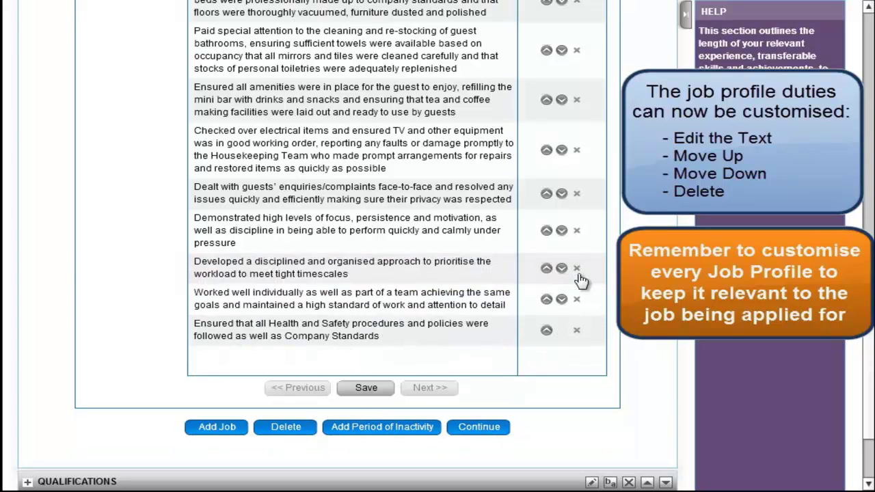
{"action": "left_click", "coordinate": [367, 389]}
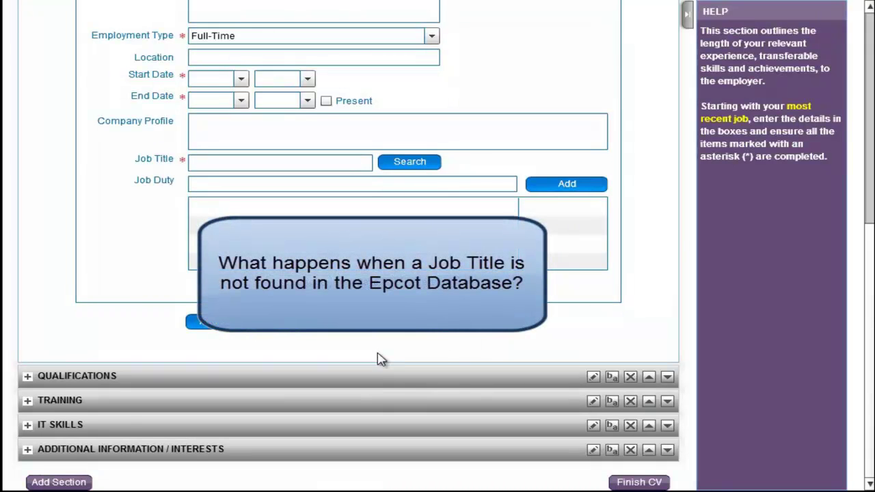
Search the job profiles for the title 'space mechanic'.
{"action": "left_click", "coordinate": [302, 159]}
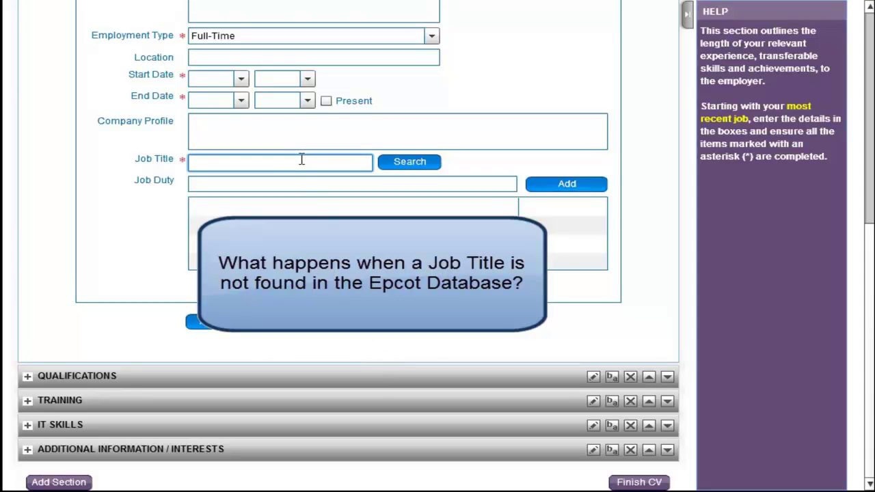
{"action": "type", "text": "space mechanic"}
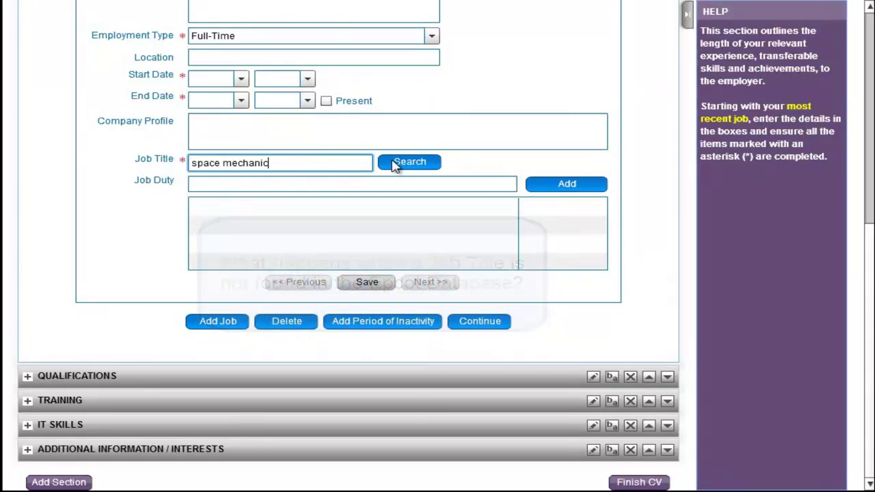
{"action": "left_click", "coordinate": [393, 163]}
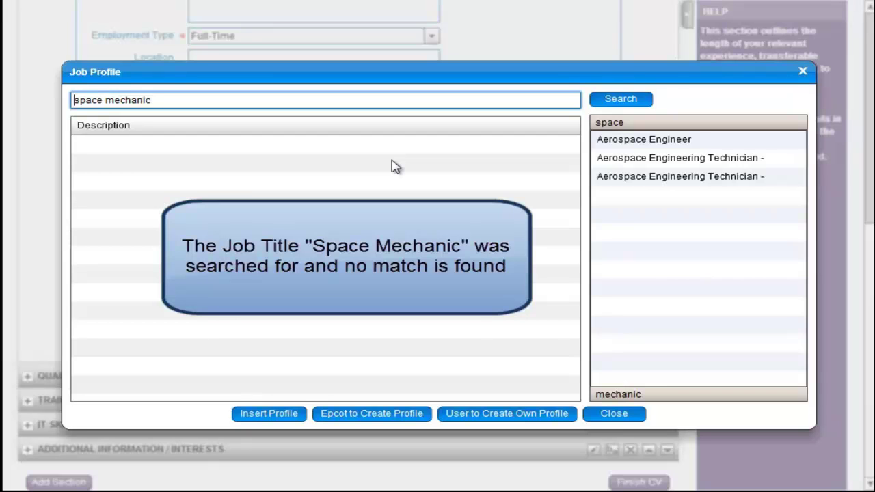
Review the Aerospace Engineer, Aerospace Engineering Technician and mechanic matches, then search again.
{"action": "left_click", "coordinate": [621, 142]}
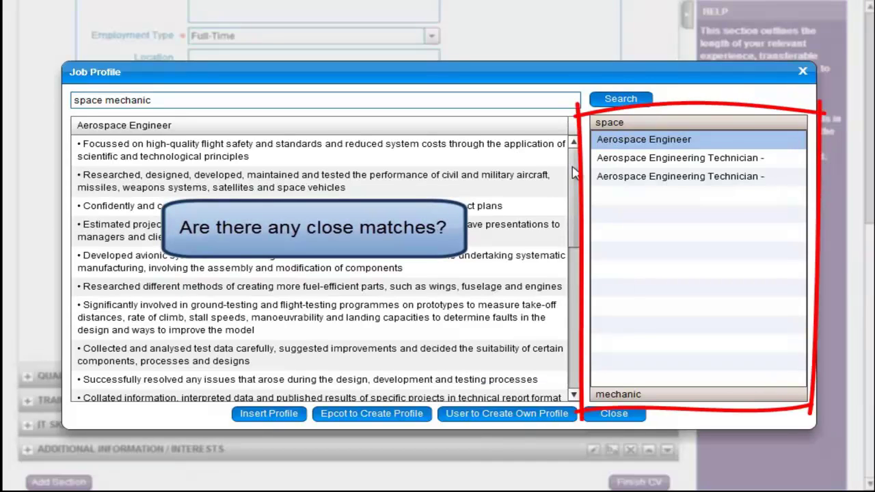
{"action": "scroll", "coordinate": [576, 188], "scroll_direction": "down", "scroll_amount": 1}
{"action": "scroll", "coordinate": [576, 188], "scroll_direction": "down", "scroll_amount": 8}
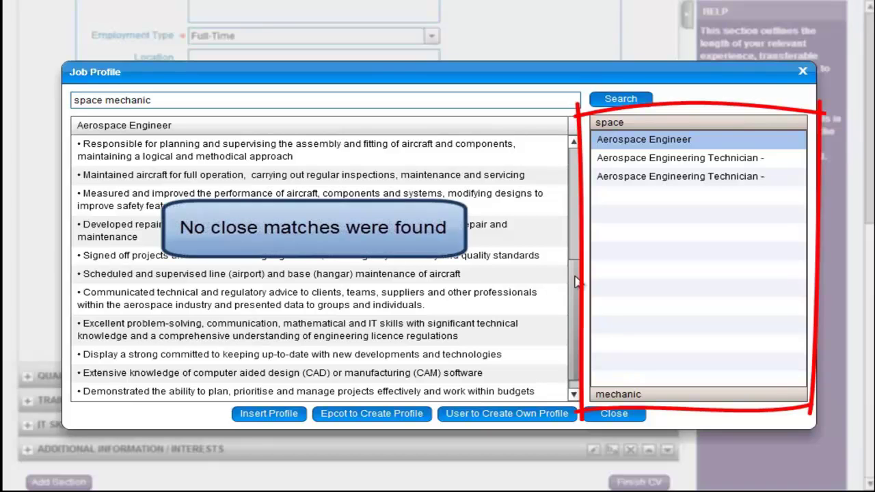
{"action": "scroll", "coordinate": [583, 218], "scroll_direction": "up", "scroll_amount": 4}
{"action": "scroll", "coordinate": [583, 219], "scroll_direction": "up", "scroll_amount": 4}
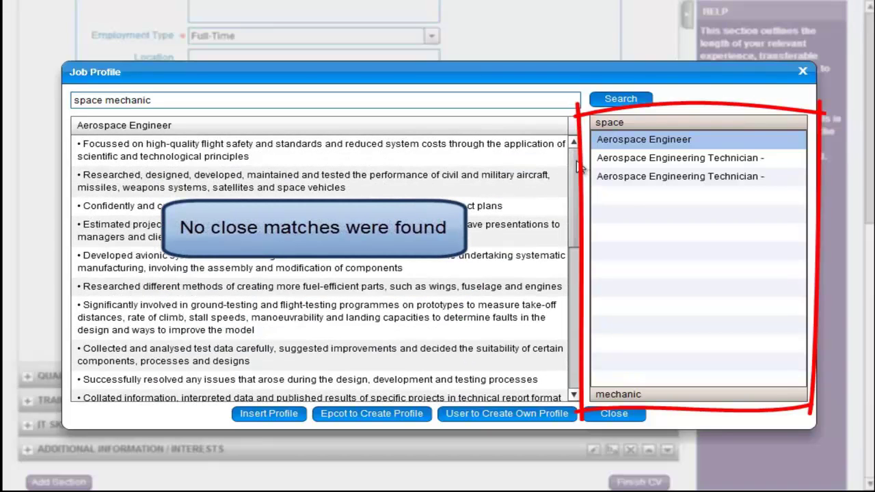
{"action": "left_click", "coordinate": [647, 179]}
{"action": "left_click", "coordinate": [659, 394]}
{"action": "left_click_drag", "start_coordinate": [798, 229], "coordinate": [800, 298]}
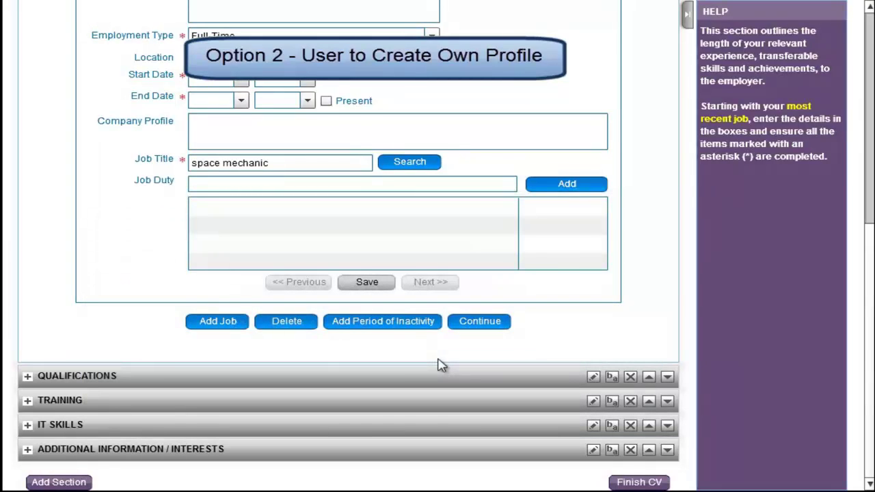
{"action": "left_click", "coordinate": [429, 166]}
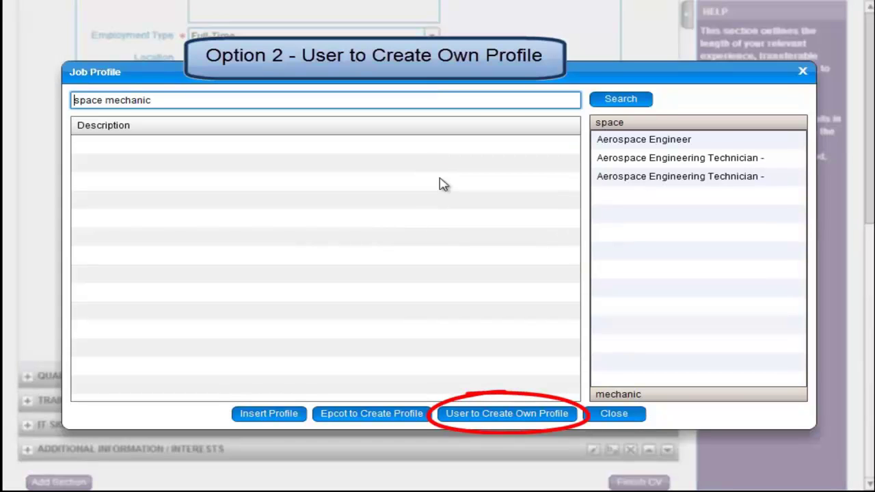
Start a custom job profile titled Space Mechanic with first duty 'Duty 1...'.
{"action": "left_click", "coordinate": [559, 416]}
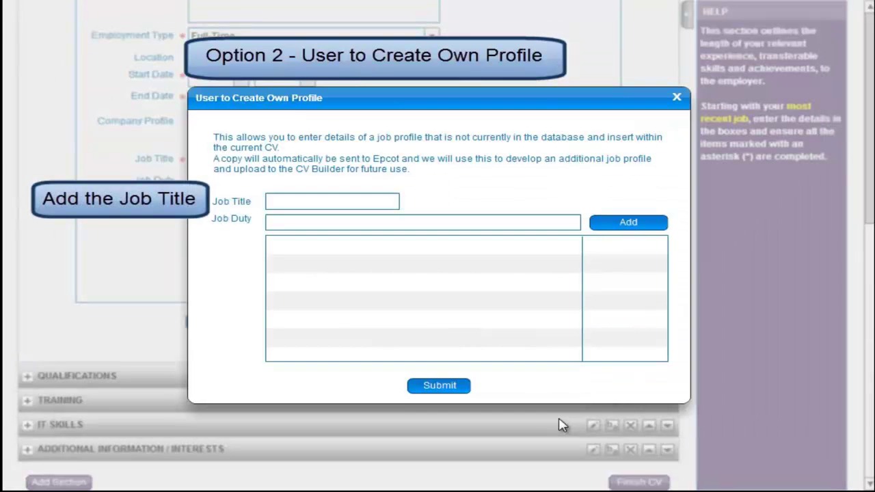
{"action": "left_click", "coordinate": [335, 201]}
{"action": "type", "text": "Space Mec"}
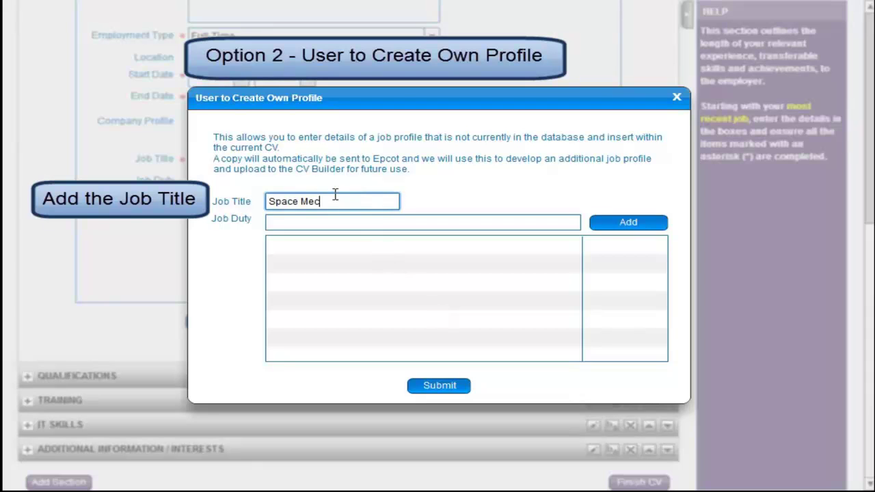
{"action": "type", "text": "hanic"}
{"action": "left_click", "coordinate": [376, 217]}
{"action": "type", "text": "Duty 1"}
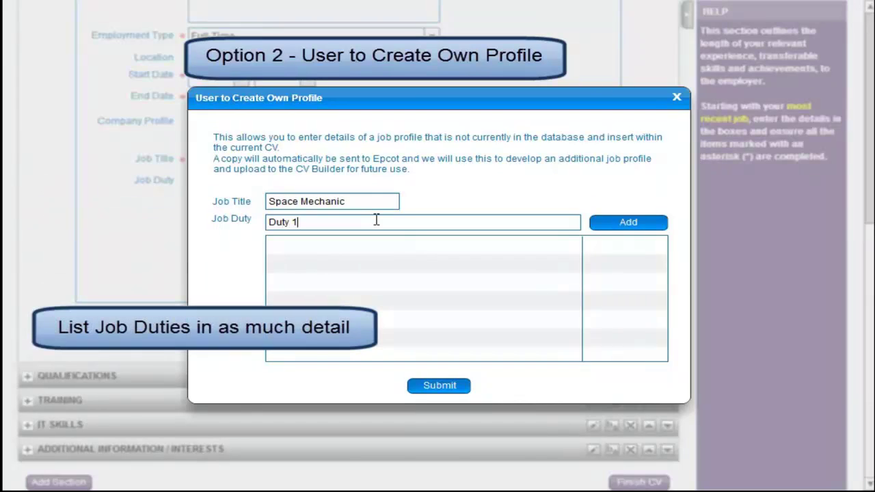
{"action": "type", "text": "..."}
{"action": "left_click", "coordinate": [614, 228]}
Add duties 'Duty 2...' and 'Duty 3...' and submit the profile into the job form.
{"action": "left_click", "coordinate": [557, 223]}
{"action": "type", "text": "Duty 2..."}
{"action": "left_click", "coordinate": [611, 227]}
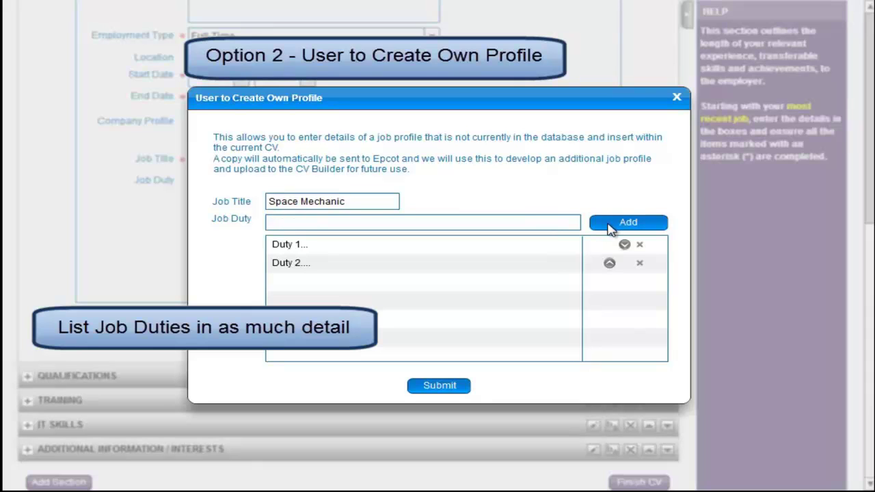
{"action": "left_click", "coordinate": [573, 222]}
{"action": "type", "text": "Duty 3..."}
{"action": "left_click", "coordinate": [629, 226]}
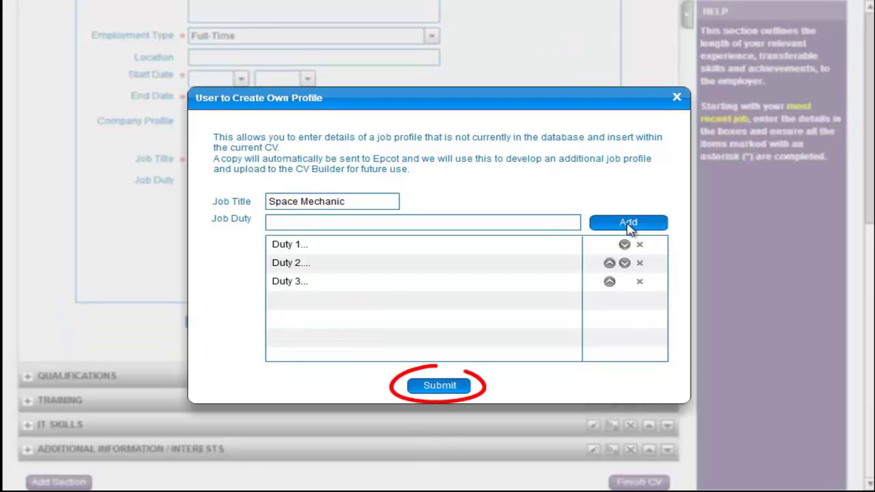
{"action": "left_click", "coordinate": [438, 386]}
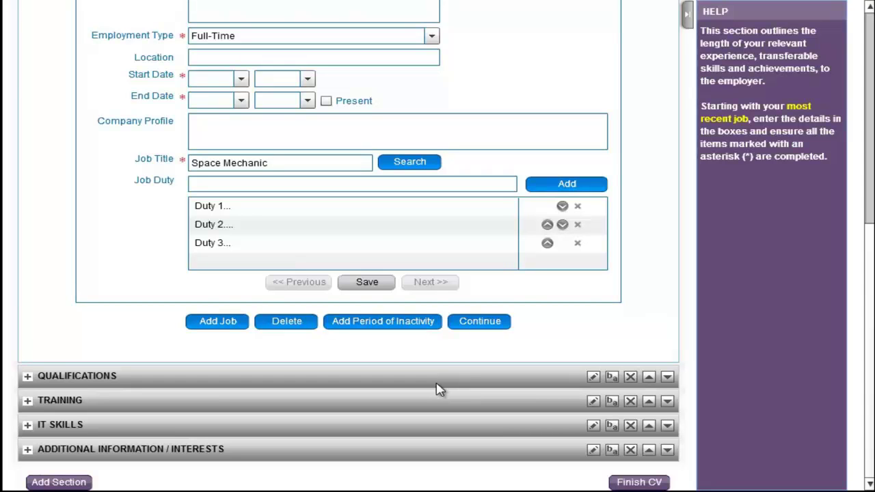
Remove the three placeholder duties and the Space Mechanic title, then complete Career History.
{"action": "left_click", "coordinate": [578, 207]}
{"action": "left_click", "coordinate": [578, 208]}
{"action": "left_click", "coordinate": [578, 208]}
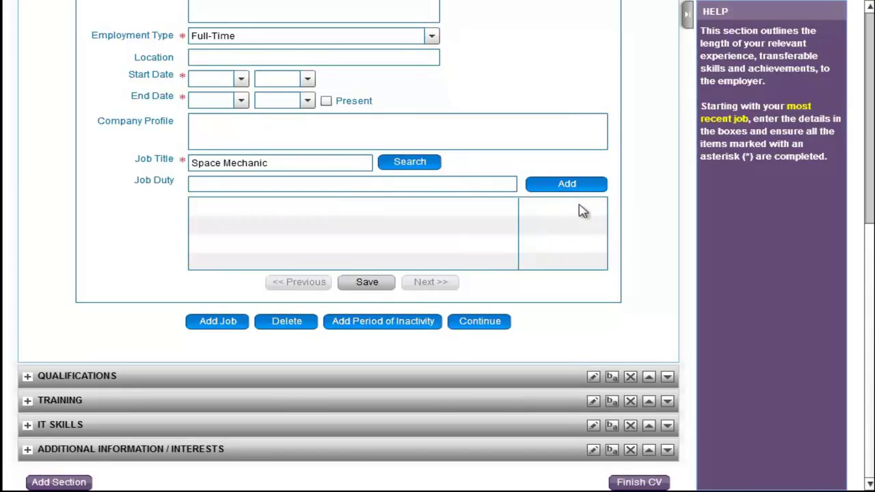
{"action": "left_click_drag", "start_coordinate": [344, 165], "coordinate": [180, 162]}
{"action": "key", "text": "BackSpace"}
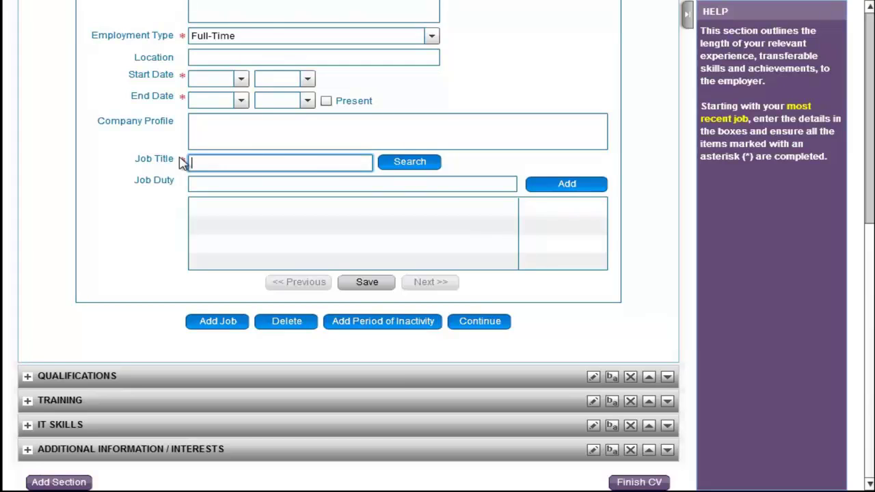
{"action": "scroll", "coordinate": [410, 308], "scroll_direction": "up", "scroll_amount": 1}
{"action": "left_click", "coordinate": [481, 395]}
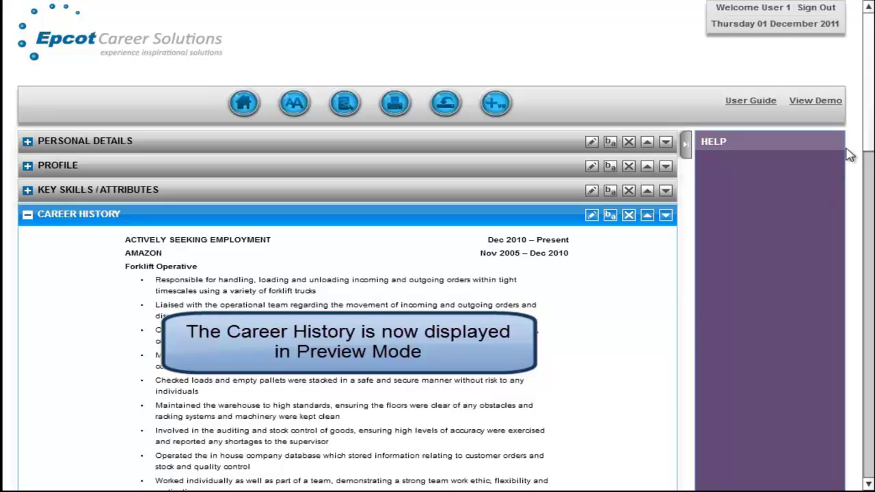
Scroll down and expand the QUALIFICATIONS section.
{"action": "left_click_drag", "start_coordinate": [867, 122], "coordinate": [873, 448]}
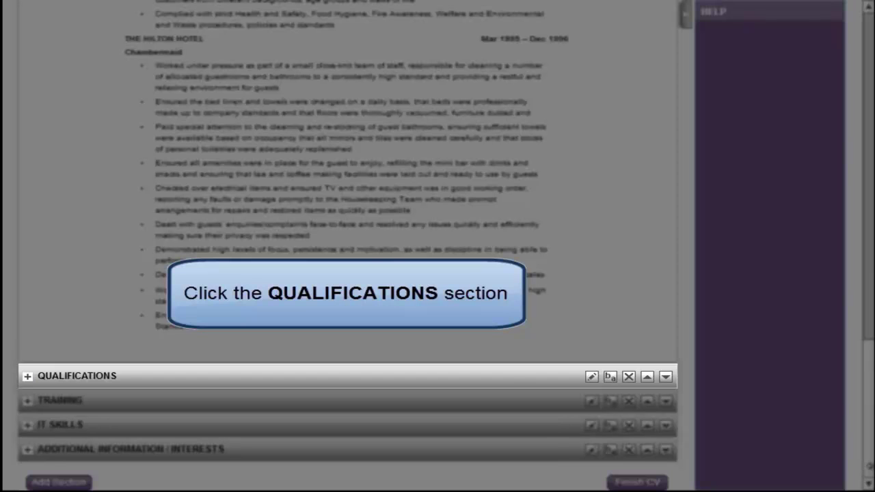
{"action": "left_click", "coordinate": [516, 385]}
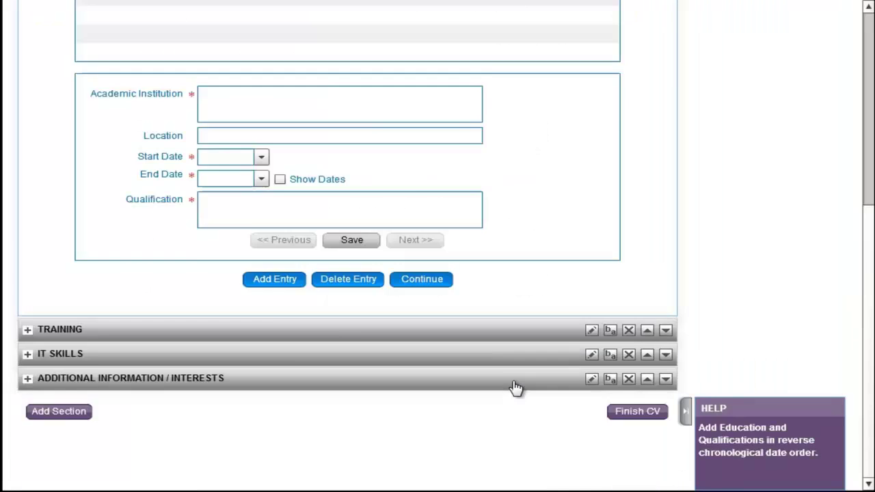
Save Imperial High School, 1992–1997 (dates shown), with GCSE Passes in Mathematics, English, Biology, Chemistry, History.
{"action": "left_click", "coordinate": [309, 175]}
{"action": "type", "text": "Imperial High School"}
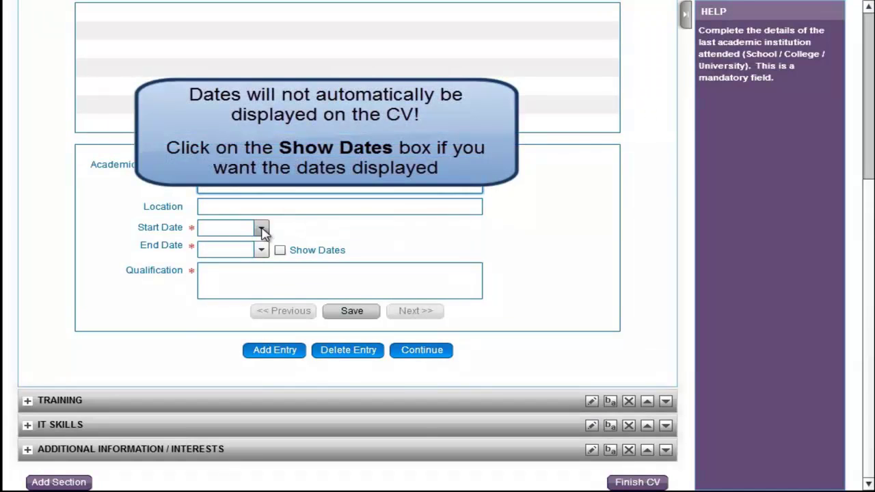
{"action": "left_click", "coordinate": [262, 231]}
{"action": "left_click_drag", "start_coordinate": [262, 254], "coordinate": [265, 283]}
{"action": "left_click", "coordinate": [232, 259]}
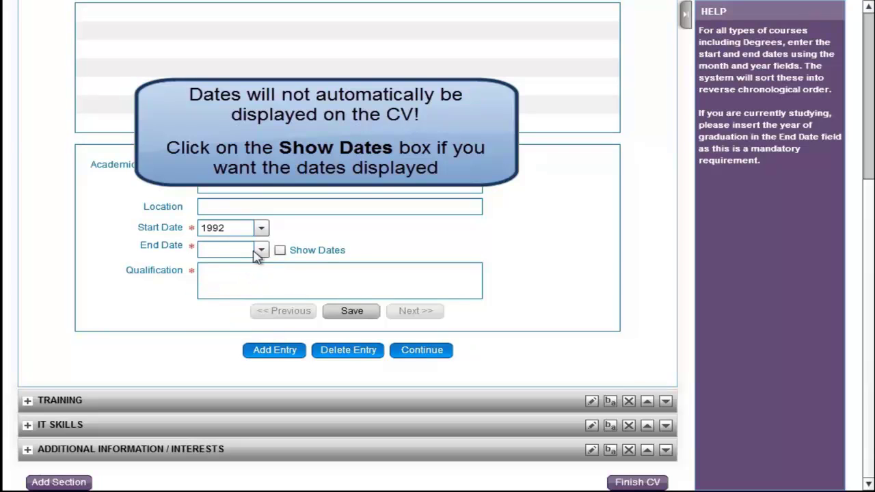
{"action": "left_click", "coordinate": [263, 251]}
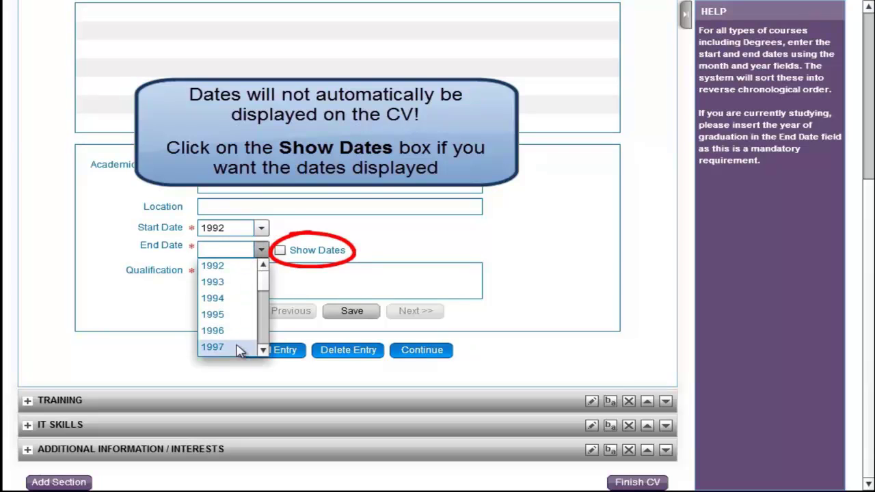
{"action": "left_click", "coordinate": [239, 347]}
{"action": "left_click", "coordinate": [280, 250]}
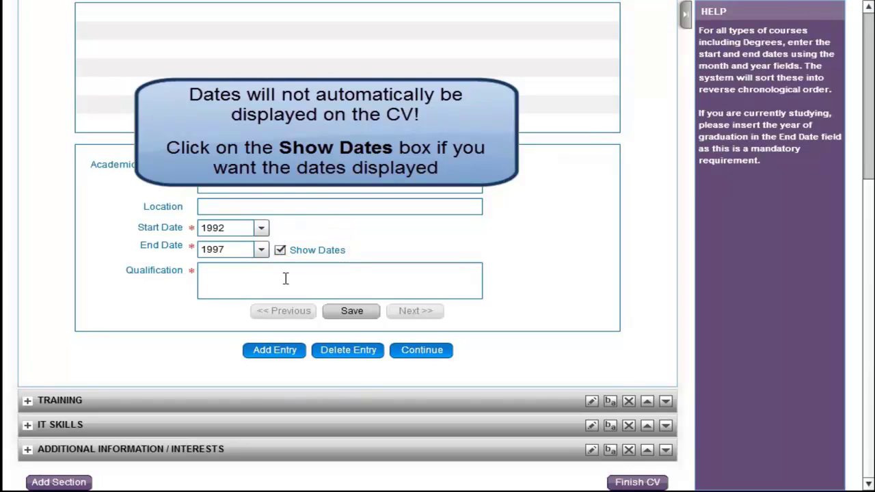
{"action": "left_click", "coordinate": [286, 278]}
{"action": "type", "text": "GCSE Passes: Mathematics (A), English (B), Biology (B), Chemistry ("}
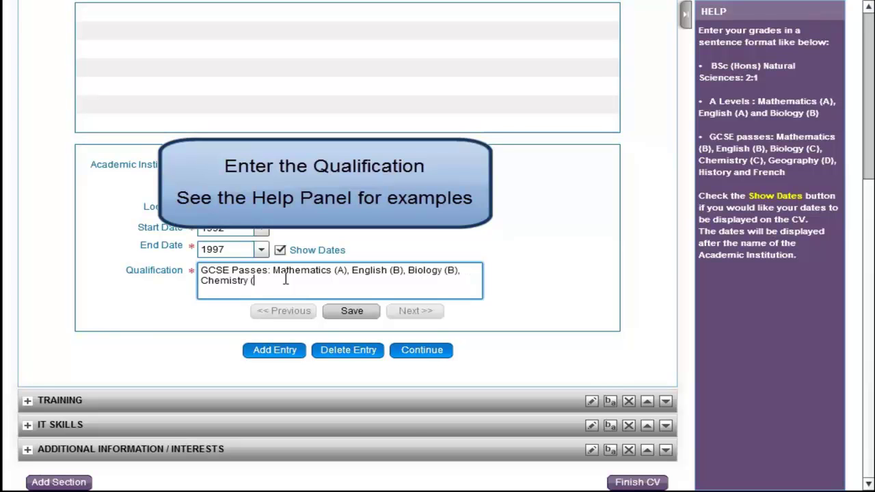
{"action": "type", "text": "C) and History ("}
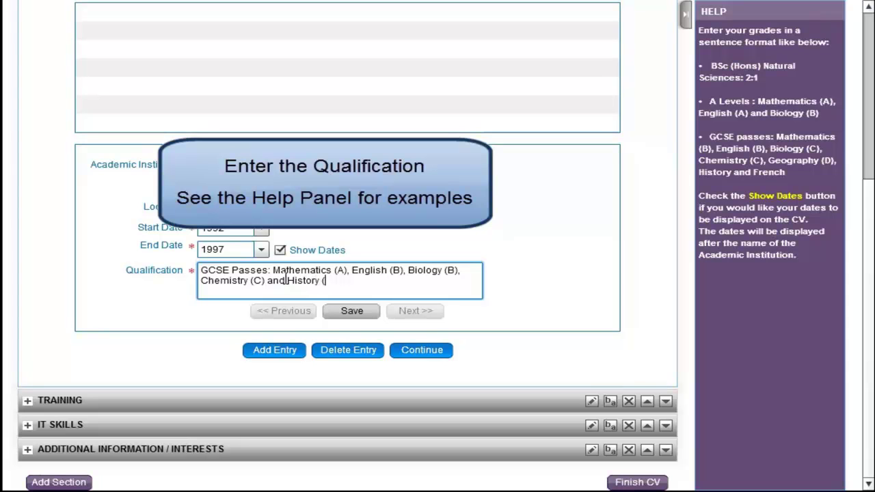
{"action": "type", "text": "C)"}
{"action": "left_click", "coordinate": [365, 311]}
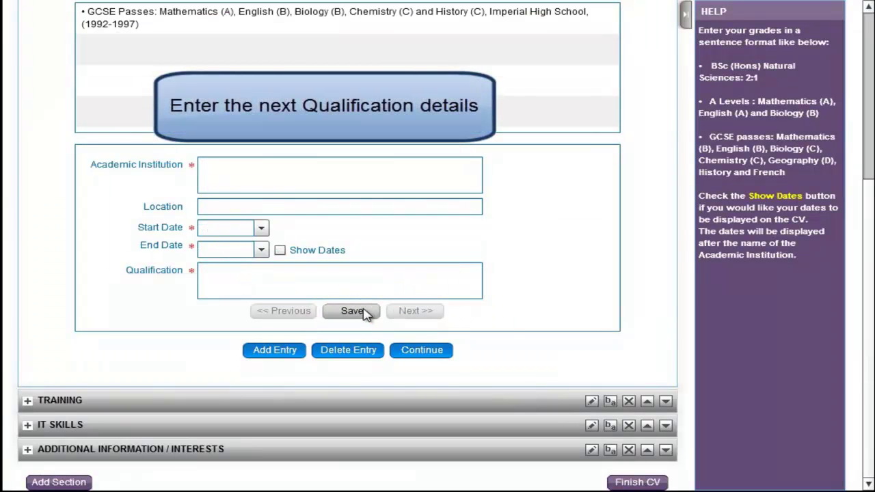
Save Kingston College, 1997–1998, NVQ Level 2 in Customer Service, and complete Qualifications.
{"action": "left_click", "coordinate": [299, 169]}
{"action": "type", "text": "Kingston College"}
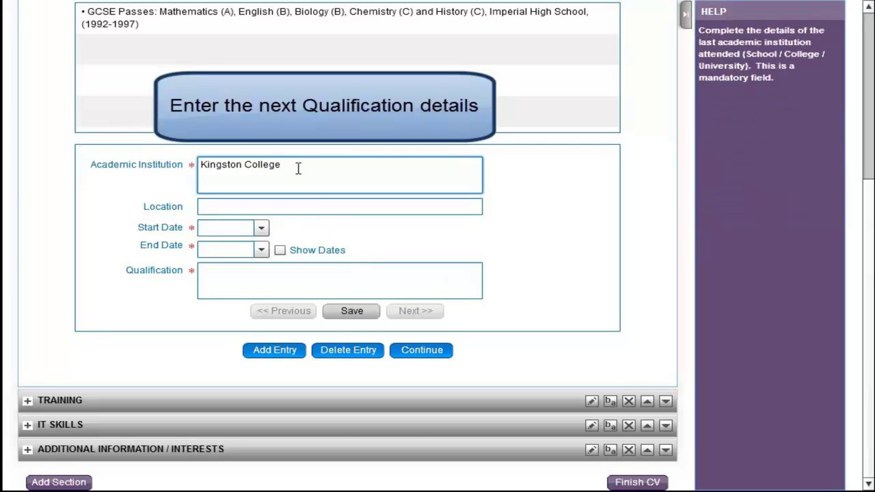
{"action": "left_click", "coordinate": [262, 228]}
{"action": "left_click", "coordinate": [250, 246]}
{"action": "left_click", "coordinate": [262, 251]}
{"action": "left_click", "coordinate": [250, 281]}
{"action": "left_click", "coordinate": [250, 269]}
{"action": "type", "text": "NVQ Level 2 in Customer Service"}
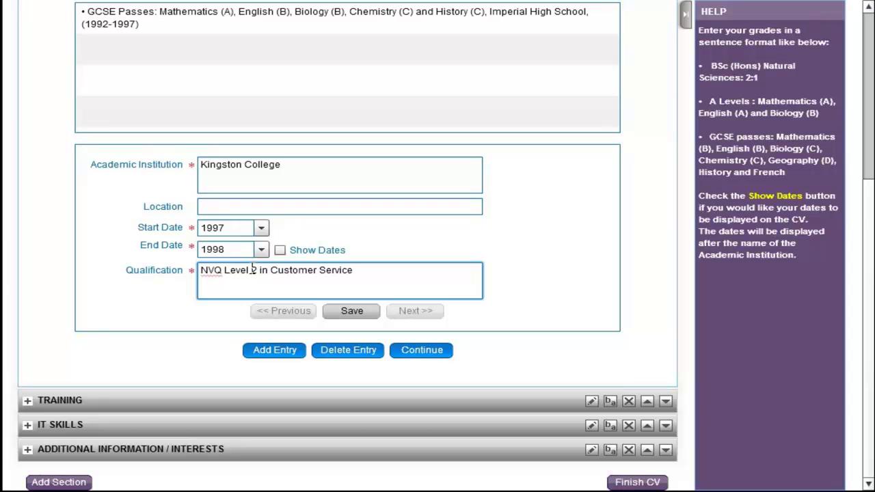
{"action": "left_click", "coordinate": [341, 309]}
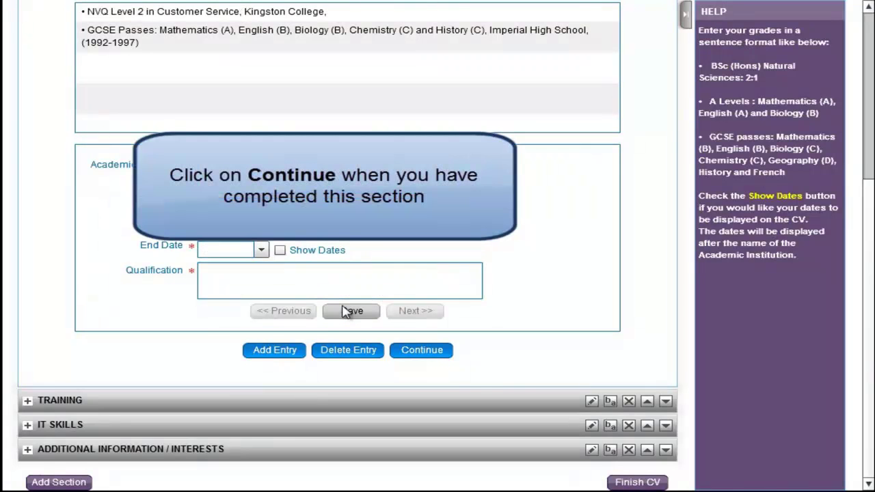
{"action": "left_click", "coordinate": [422, 351]}
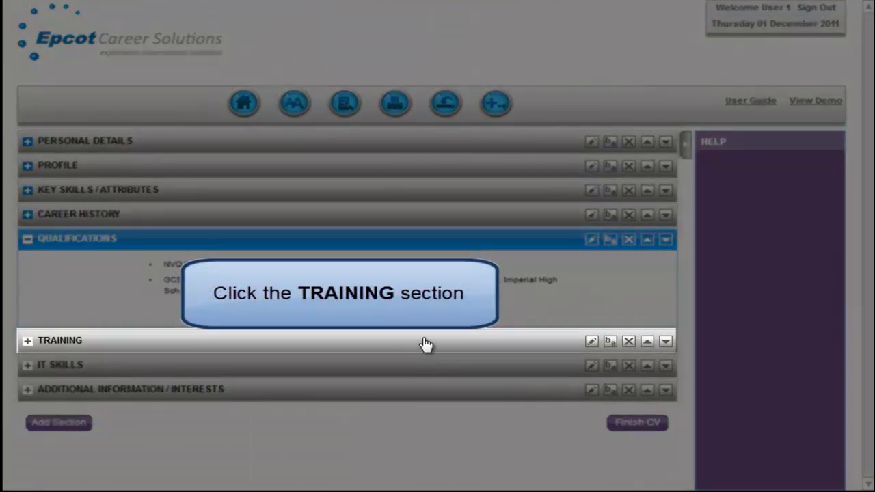
Add training courses Health and Safety (2007) and Manual Handling (2008).
{"action": "left_click", "coordinate": [424, 344]}
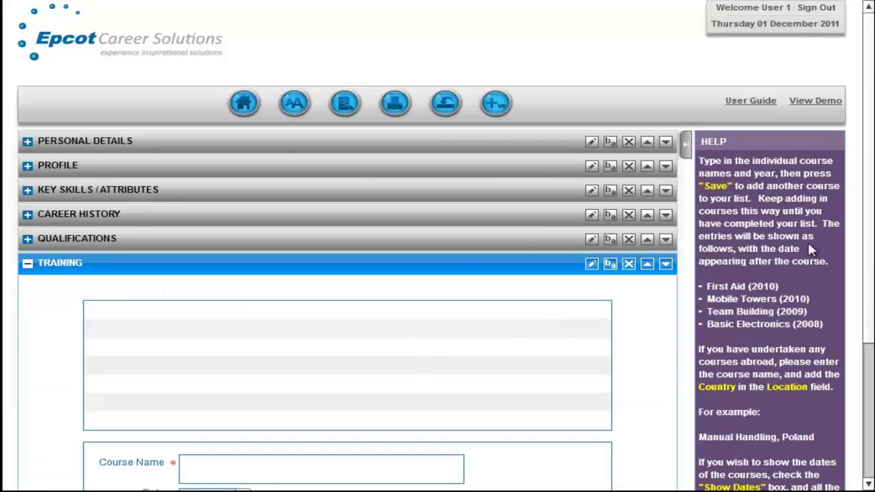
{"action": "left_click_drag", "start_coordinate": [868, 194], "coordinate": [871, 302]}
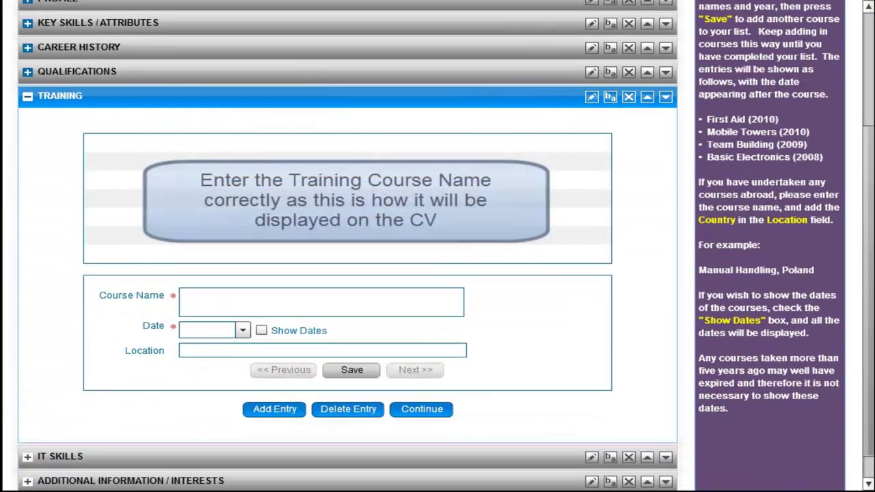
{"action": "left_click", "coordinate": [362, 301]}
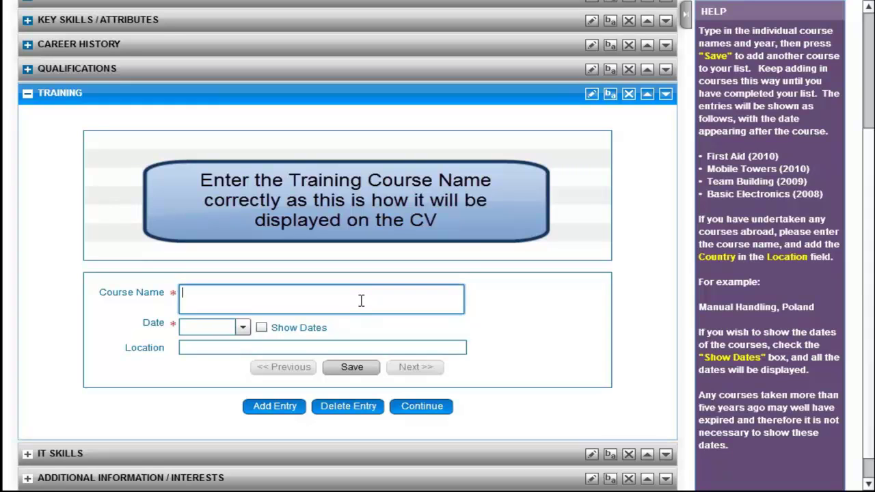
{"action": "type", "text": "Health and Safety"}
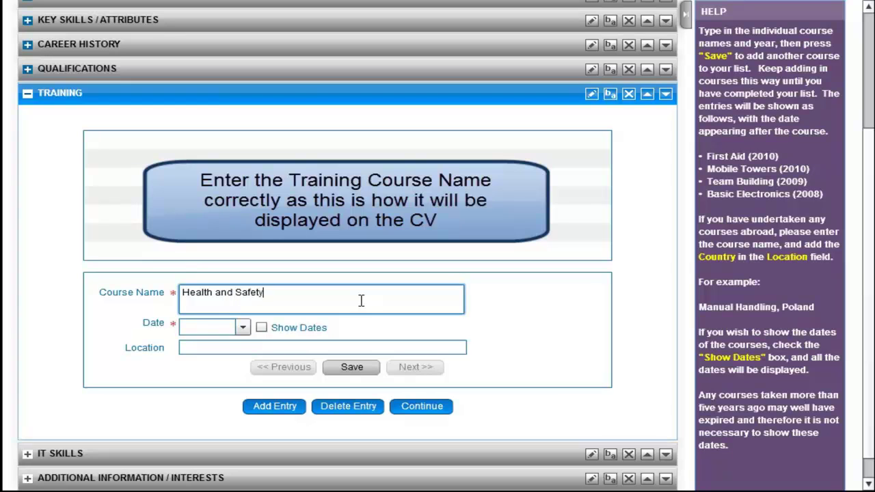
{"action": "left_click", "coordinate": [243, 327]}
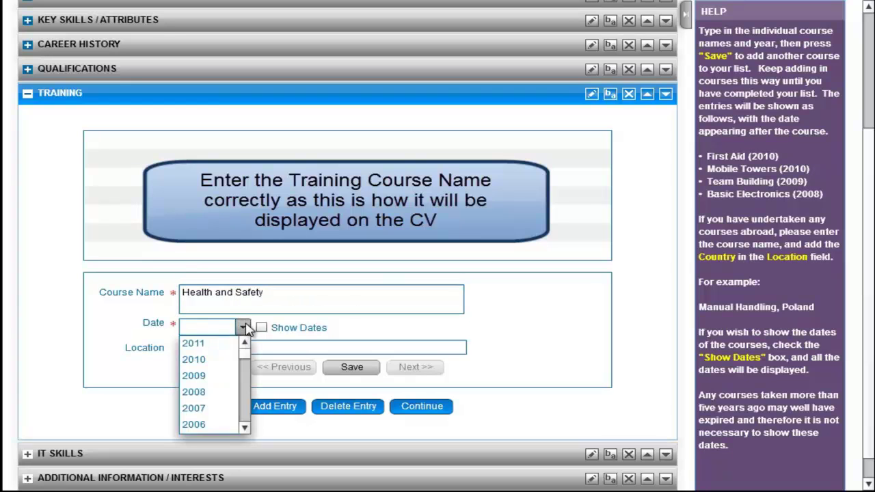
{"action": "left_click", "coordinate": [227, 410]}
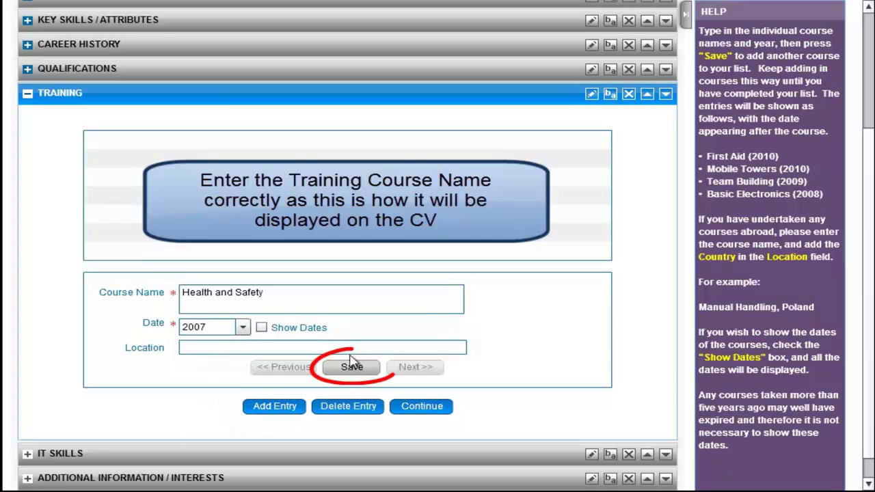
{"action": "left_click", "coordinate": [353, 368]}
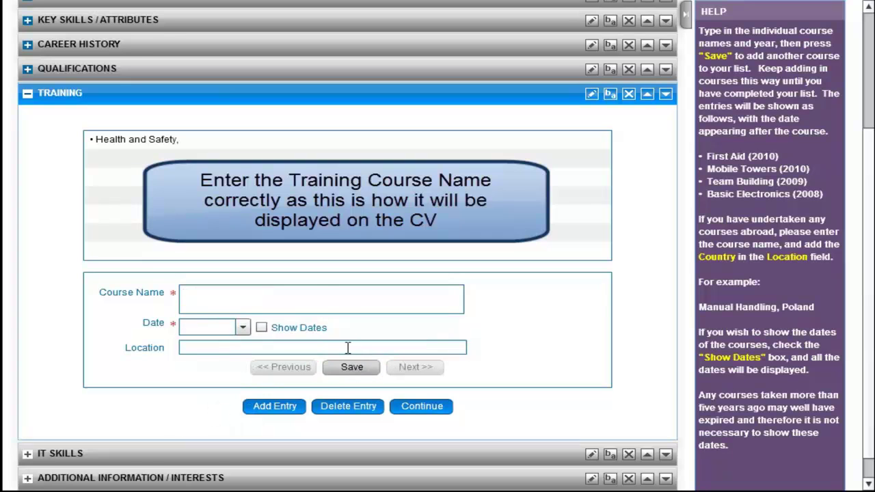
{"action": "left_click", "coordinate": [337, 302]}
{"action": "type", "text": "Manual"}
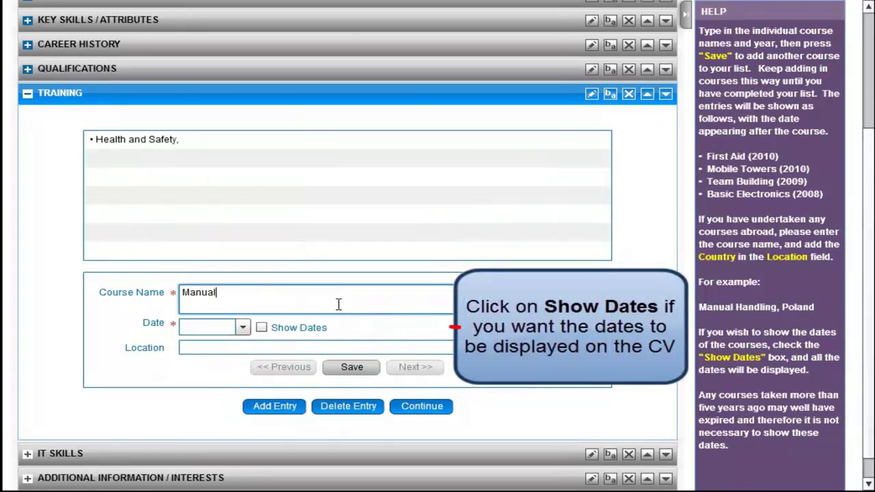
{"action": "type", "text": " Handling"}
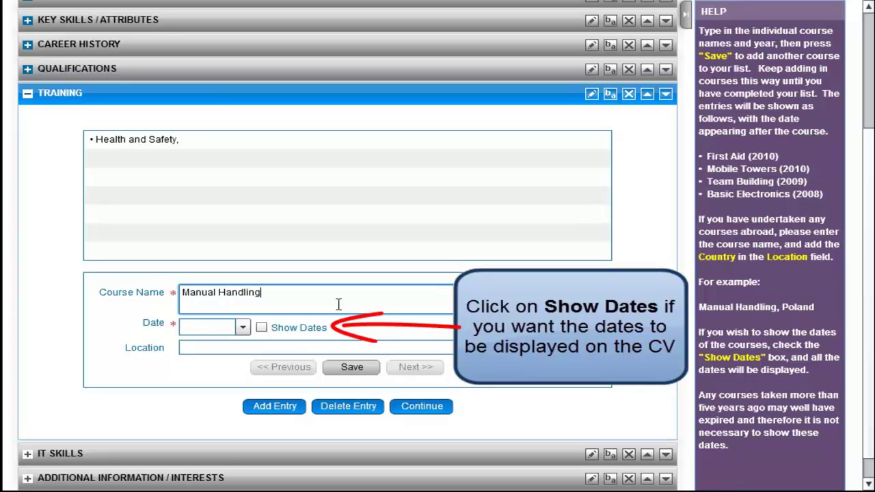
{"action": "left_click", "coordinate": [243, 327]}
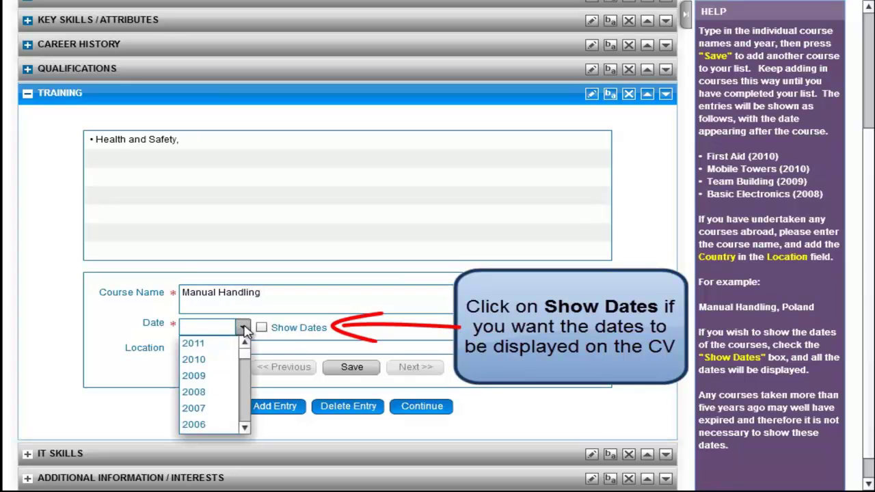
{"action": "left_click", "coordinate": [216, 388]}
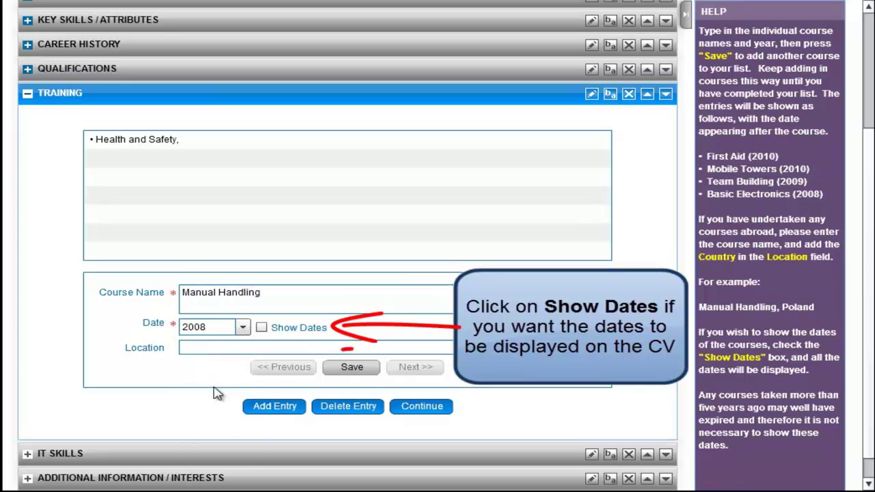
{"action": "left_click", "coordinate": [352, 368]}
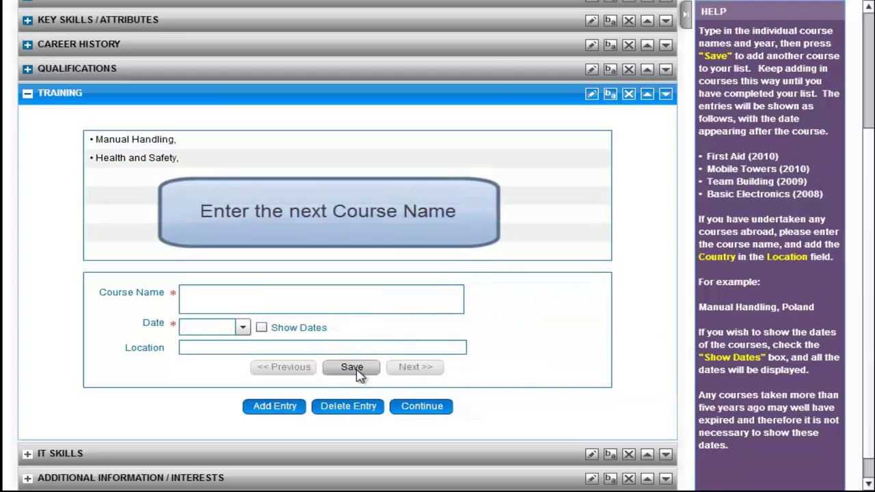
Add Building Strong Customer Relationships (2001) and Dealing with Challenging Customer Interactions (2003), then finish Training.
{"action": "left_click", "coordinate": [338, 304]}
{"action": "type", "text": "Building Strong Customer Relationships"}
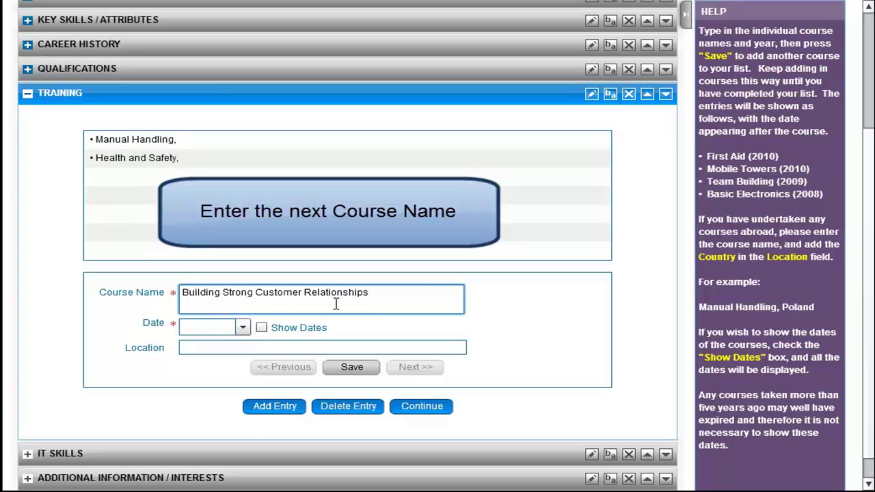
{"action": "left_click", "coordinate": [243, 326]}
{"action": "scroll", "coordinate": [212, 382], "scroll_direction": "down", "scroll_amount": 1}
{"action": "left_click", "coordinate": [245, 430]}
{"action": "left_click", "coordinate": [232, 424]}
{"action": "left_click", "coordinate": [355, 368]}
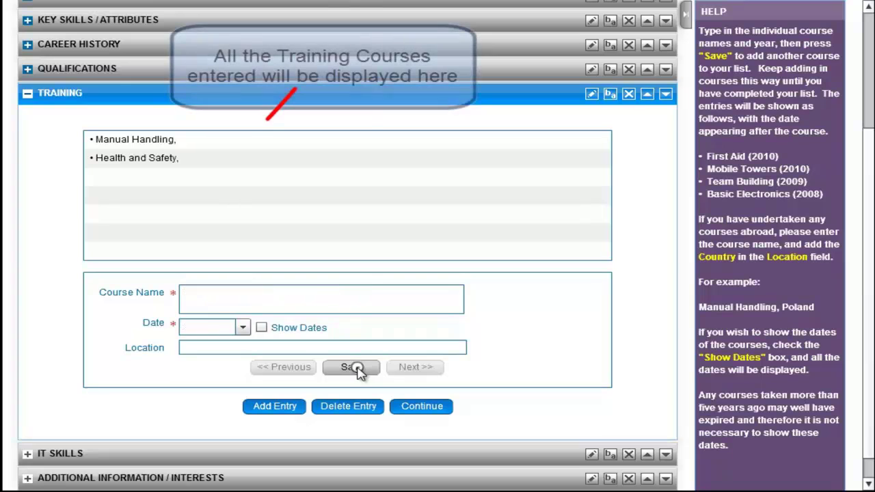
{"action": "left_click", "coordinate": [312, 293]}
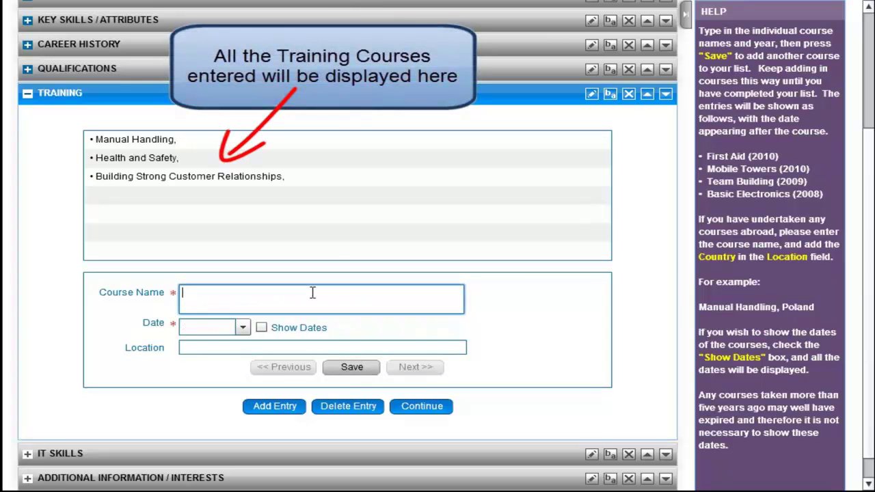
{"action": "type", "text": "Dealing with Challenging Customer Interactions"}
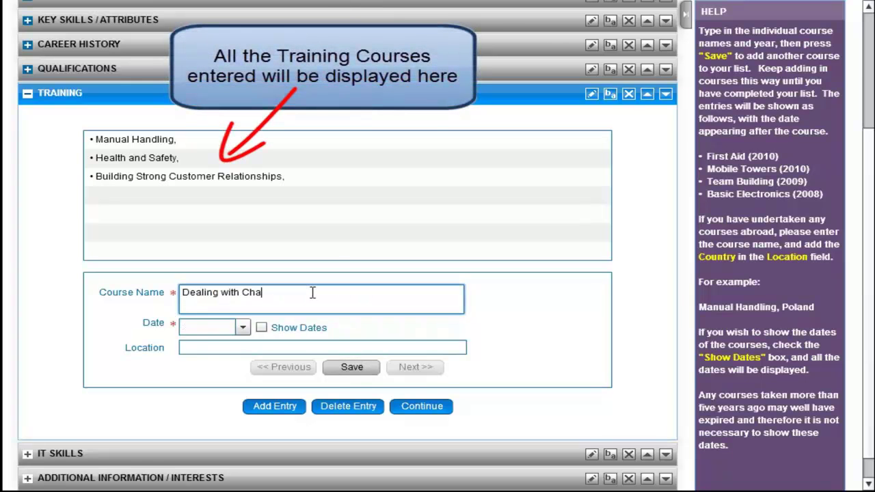
{"action": "left_click", "coordinate": [243, 328]}
{"action": "left_click", "coordinate": [245, 429]}
{"action": "left_click", "coordinate": [245, 430]}
{"action": "left_click", "coordinate": [245, 430]}
{"action": "left_click", "coordinate": [245, 430]}
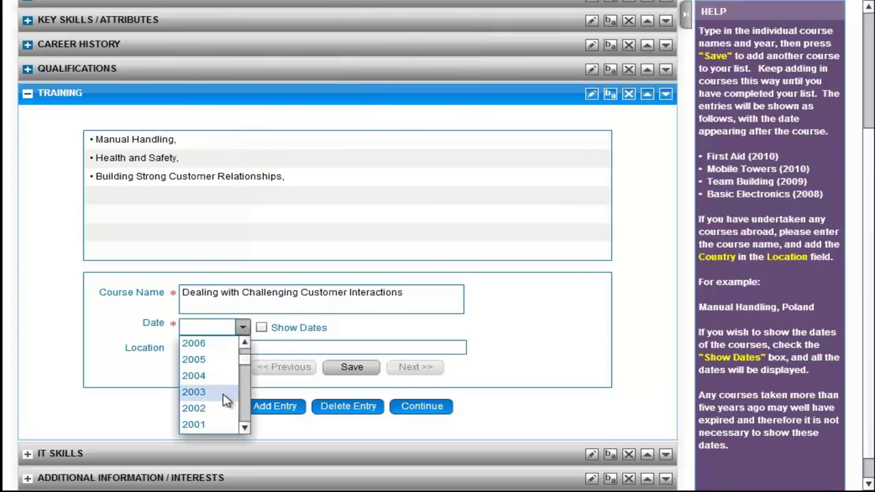
{"action": "left_click", "coordinate": [227, 402]}
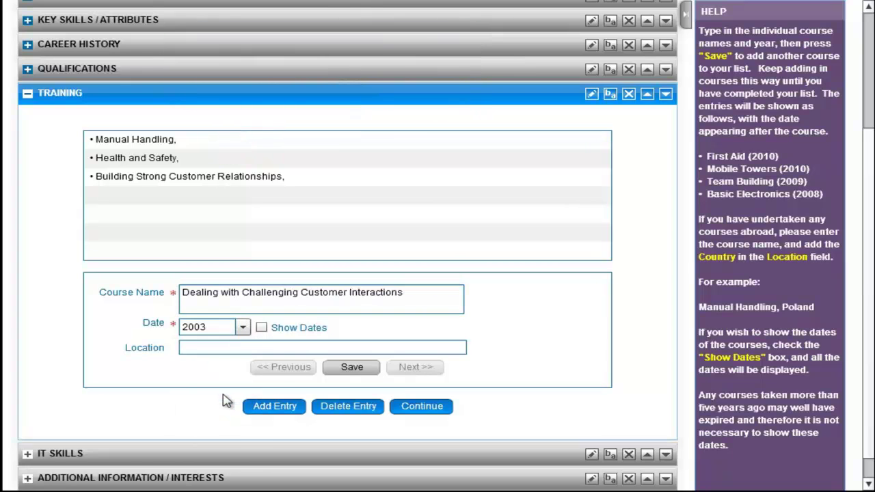
{"action": "left_click", "coordinate": [352, 368]}
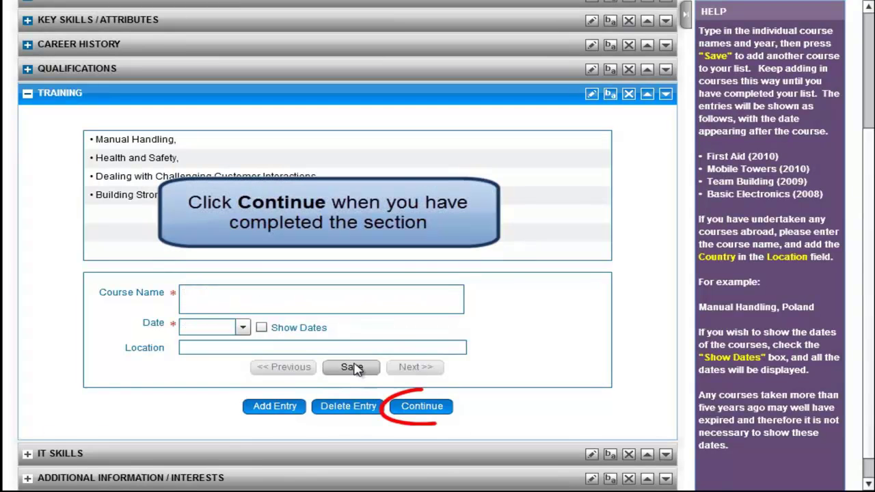
{"action": "left_click", "coordinate": [423, 409]}
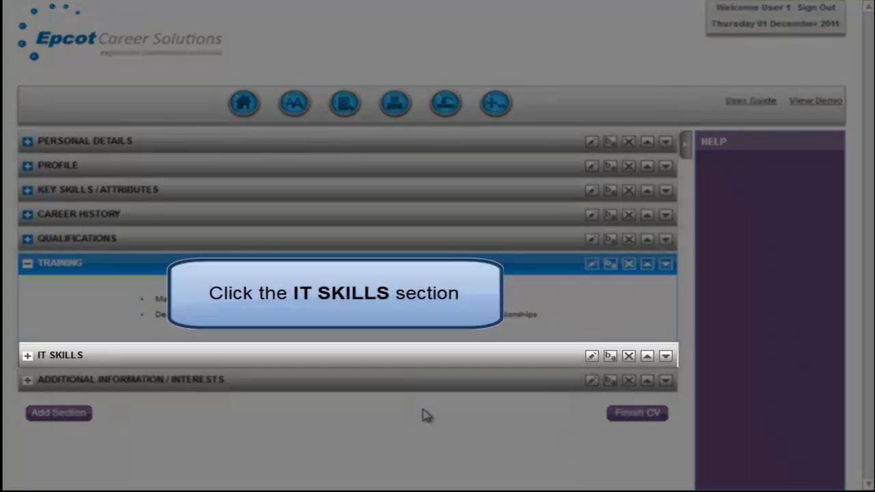
Add 'Microsoft Word, Excel and web-based Email' as a list-style IT skill and save.
{"action": "left_click", "coordinate": [419, 362]}
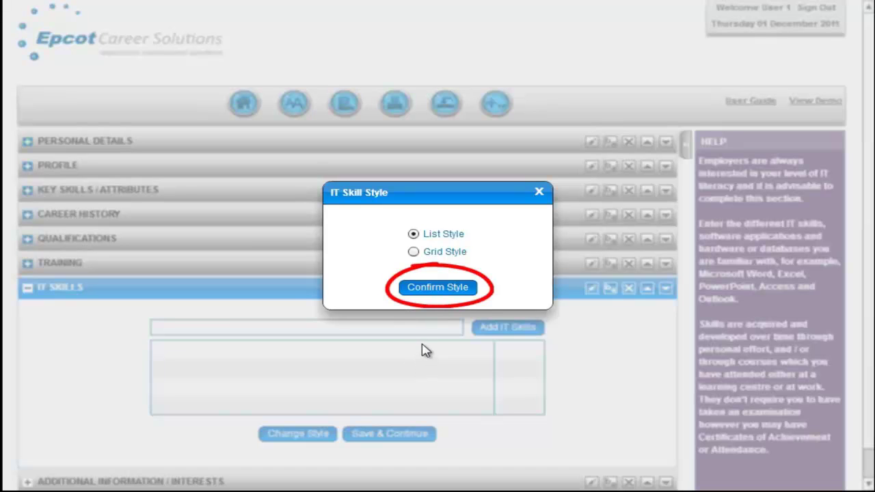
{"action": "left_click", "coordinate": [424, 290]}
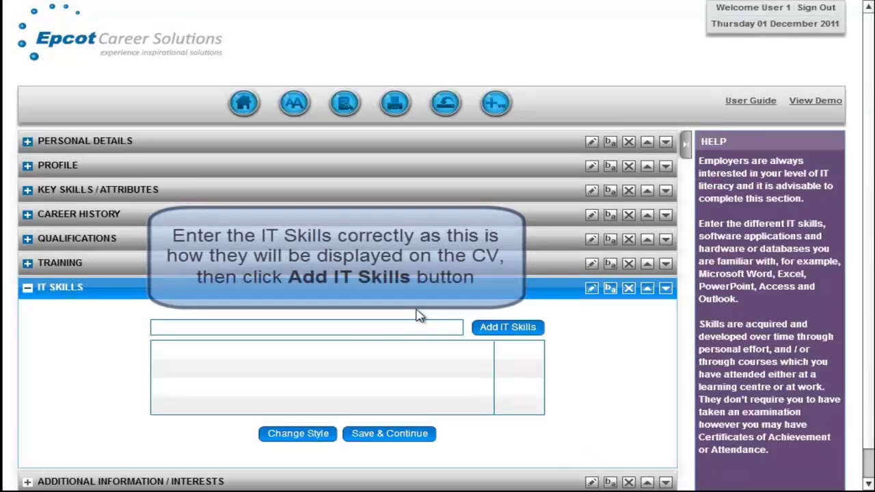
{"action": "left_click", "coordinate": [410, 333]}
{"action": "type", "text": "M"}
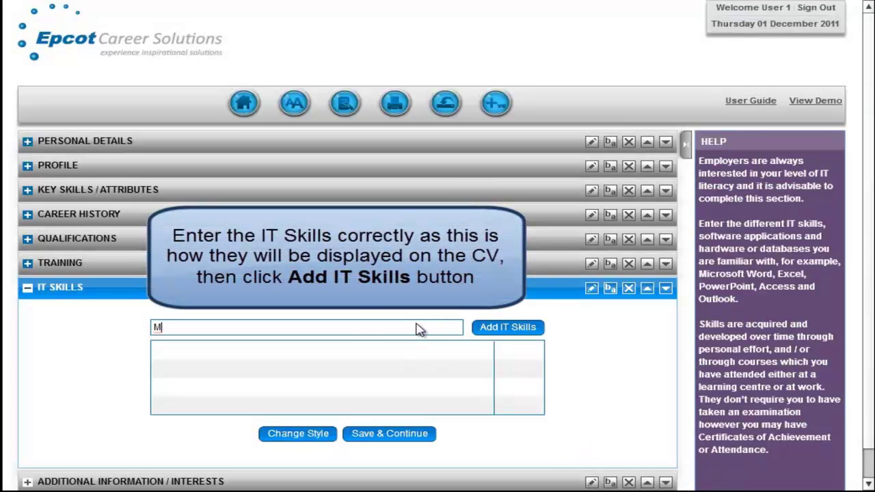
{"action": "type", "text": "icrosoft Word"}
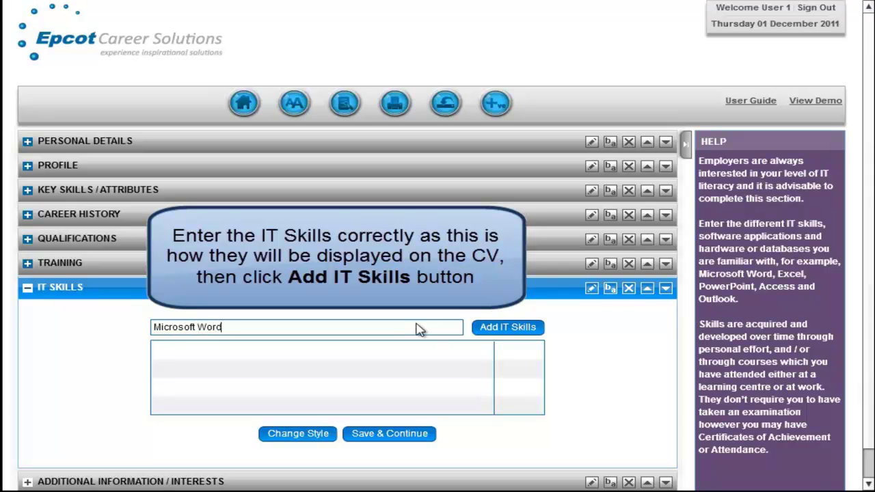
{"action": "type", "text": ", Excel and web-based Email"}
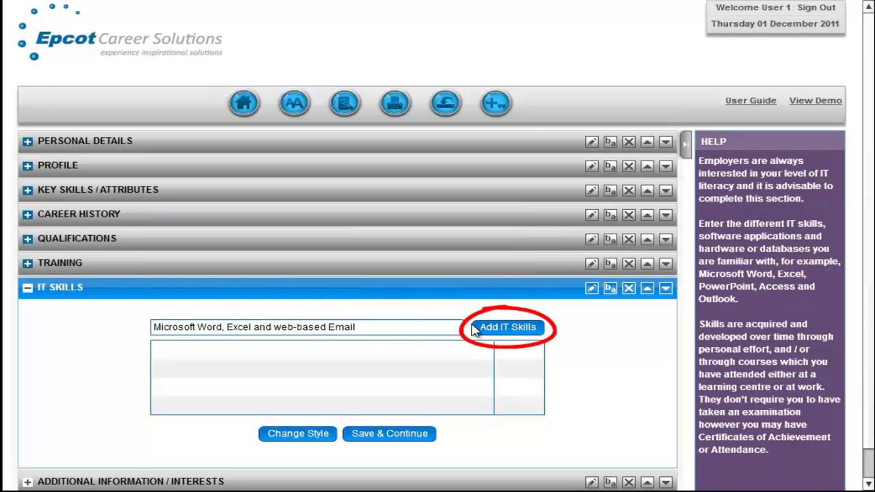
{"action": "left_click", "coordinate": [503, 329]}
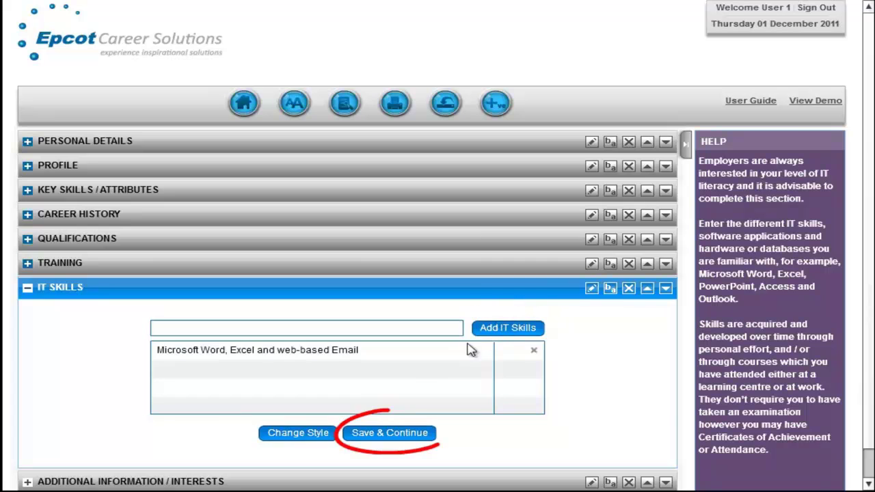
{"action": "left_click", "coordinate": [415, 434]}
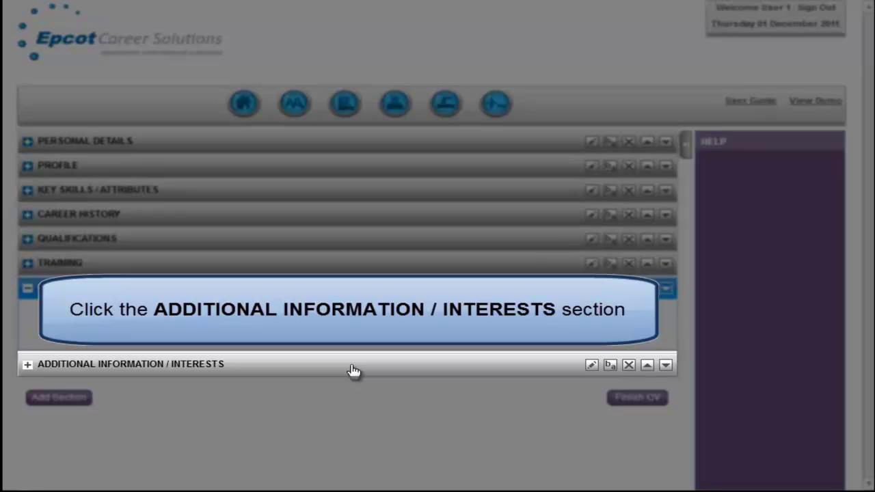
Add school volunteering, reading/walking/cooking, Spanish and French languages, and UK driving licence entries, then save.
{"action": "left_click", "coordinate": [353, 370]}
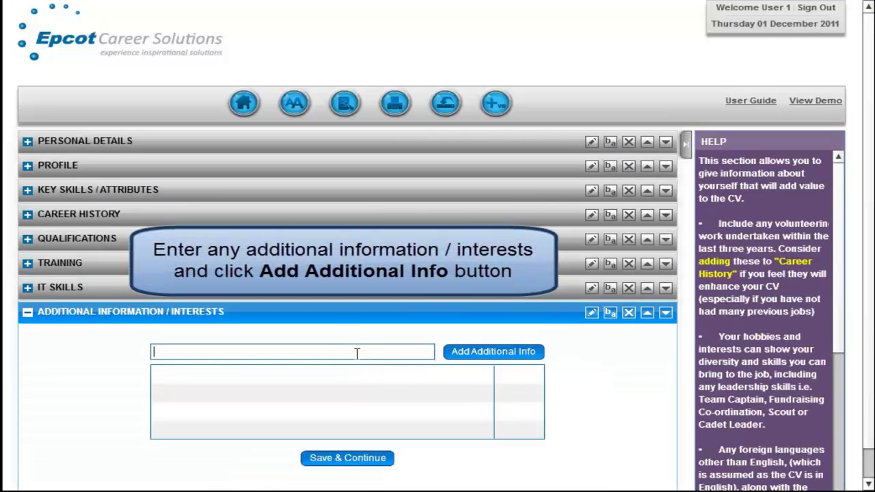
{"action": "type", "text": "Volunteer at local school helping young children with"}
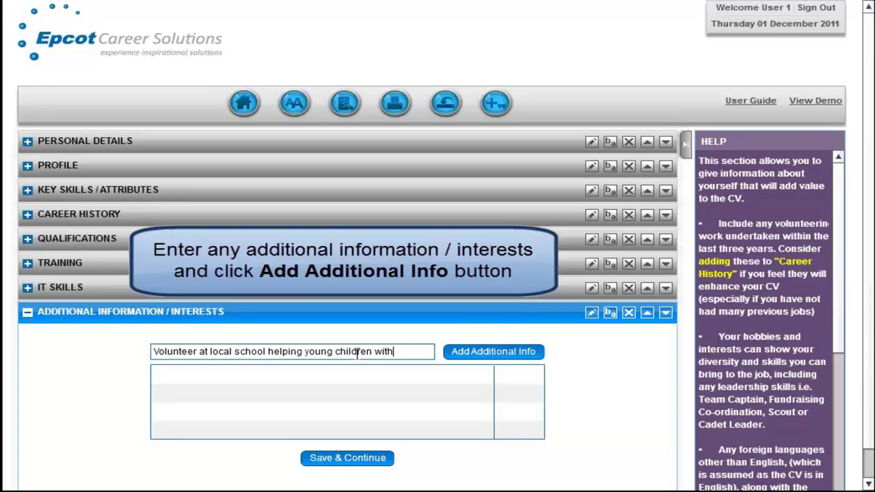
{"action": "type", "text": " their activities"}
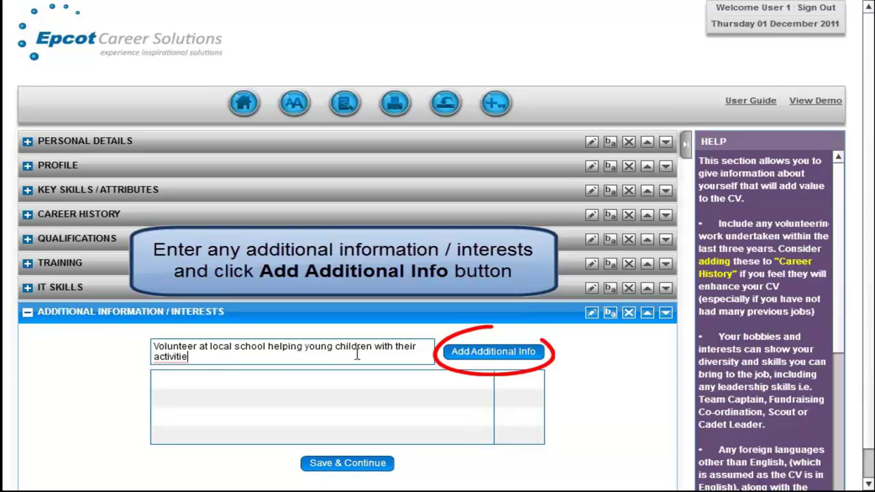
{"action": "left_click", "coordinate": [422, 351]}
{"action": "type", "text": "Enjoy Reading, Walking"}
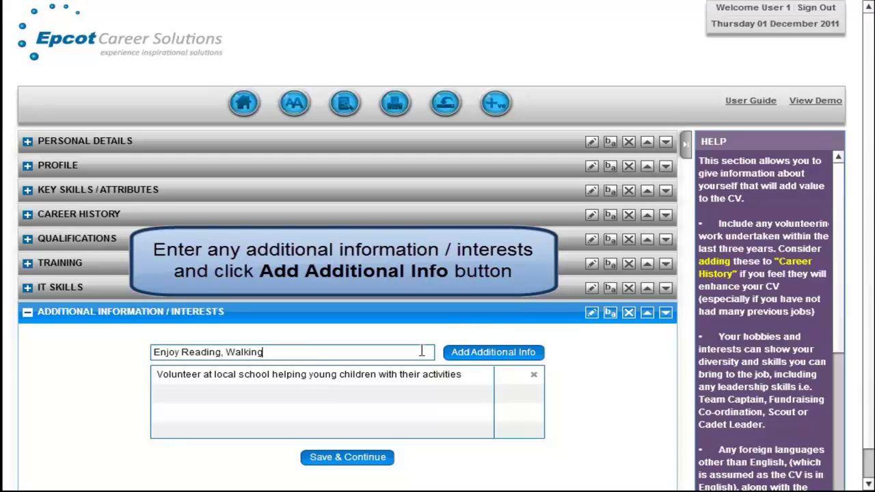
{"action": "type", "text": " and cooking"}
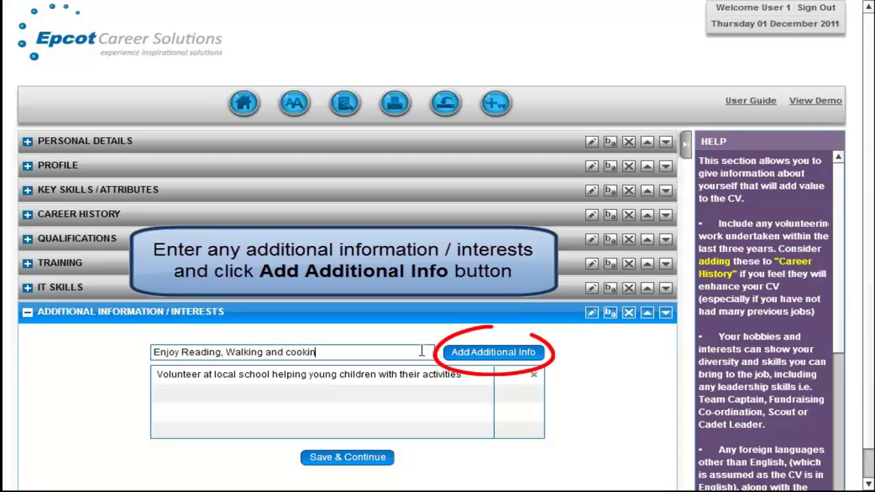
{"action": "left_click", "coordinate": [500, 352]}
{"action": "left_click", "coordinate": [416, 352]}
{"action": "type", "text": "Additional L"}
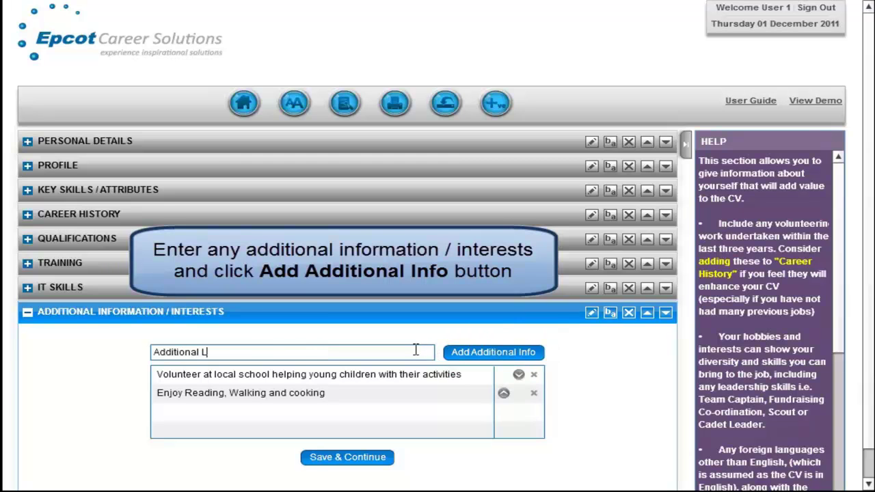
{"action": "type", "text": "anguages: Spanish (Fluent), French (Conversational)"}
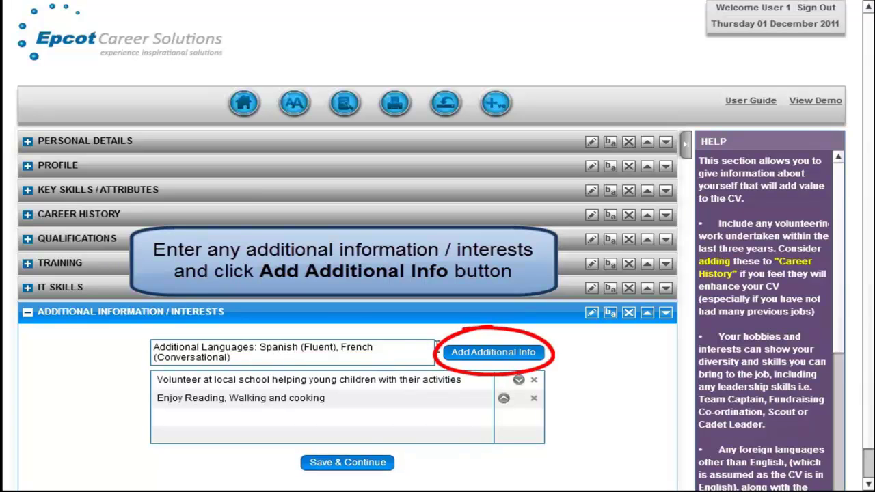
{"action": "left_click", "coordinate": [492, 354]}
{"action": "type", "text": "Full clean UK driving licence"}
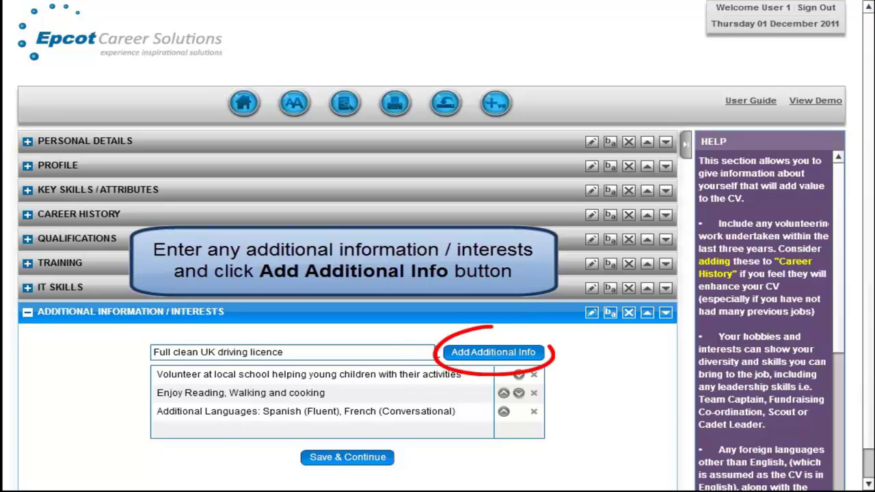
{"action": "left_click", "coordinate": [471, 361]}
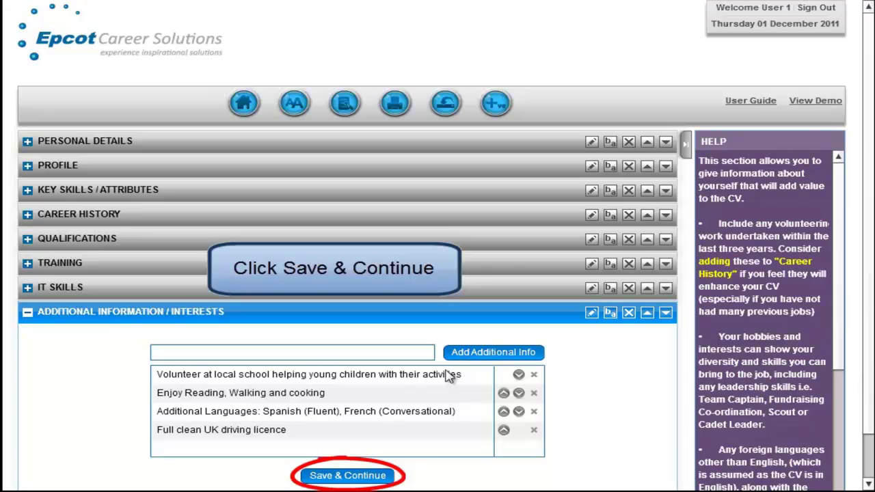
{"action": "left_click", "coordinate": [361, 475]}
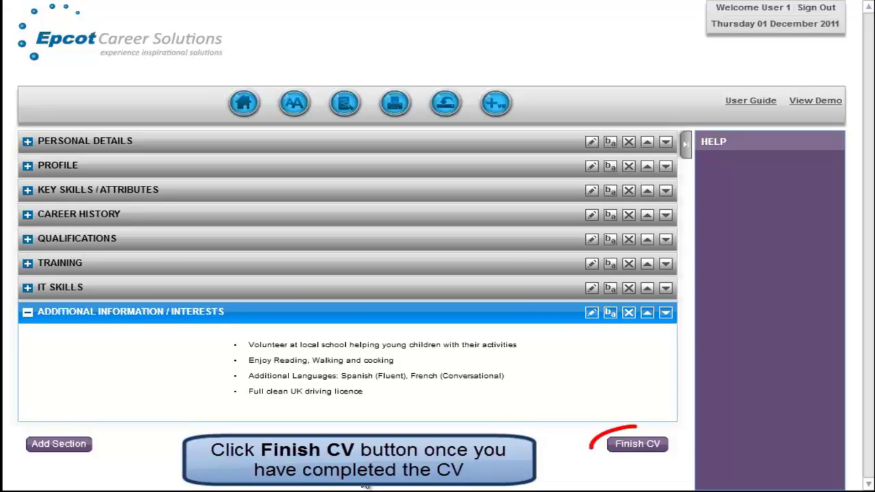
Finish the CV, dismiss the over-two-pages condense warning, and start the Word download.
{"action": "left_click", "coordinate": [626, 448]}
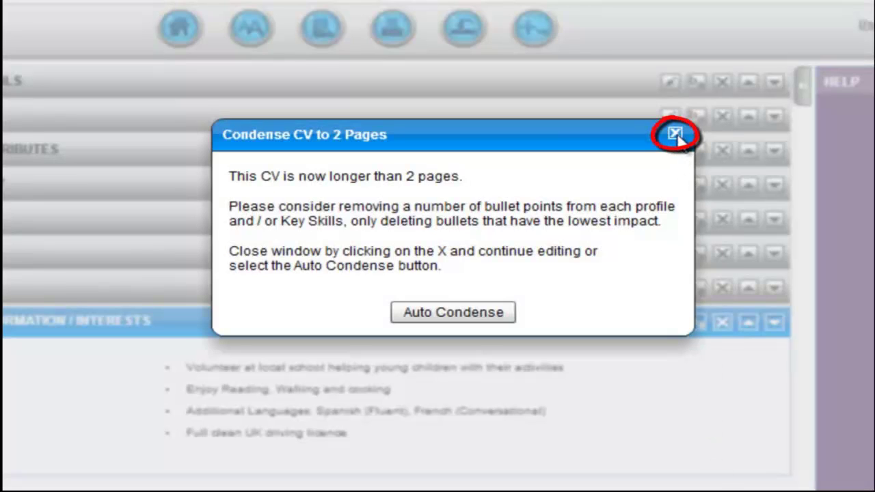
{"action": "left_click", "coordinate": [677, 136]}
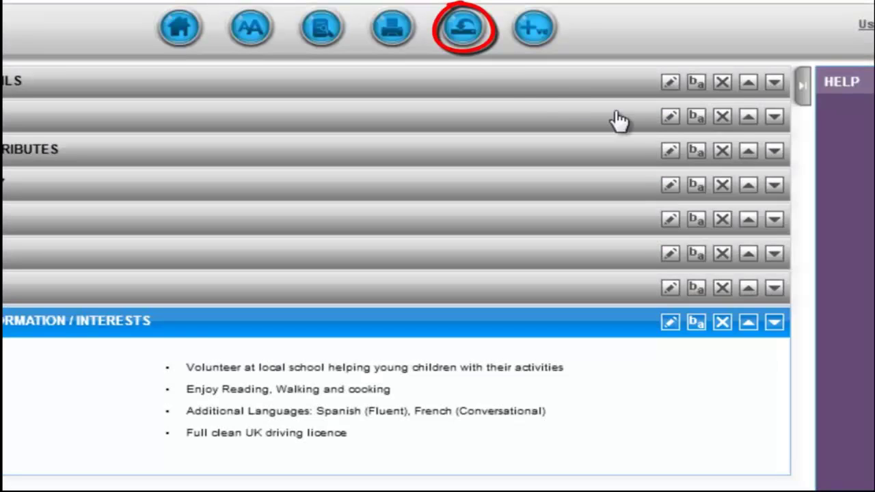
{"action": "left_click", "coordinate": [463, 29]}
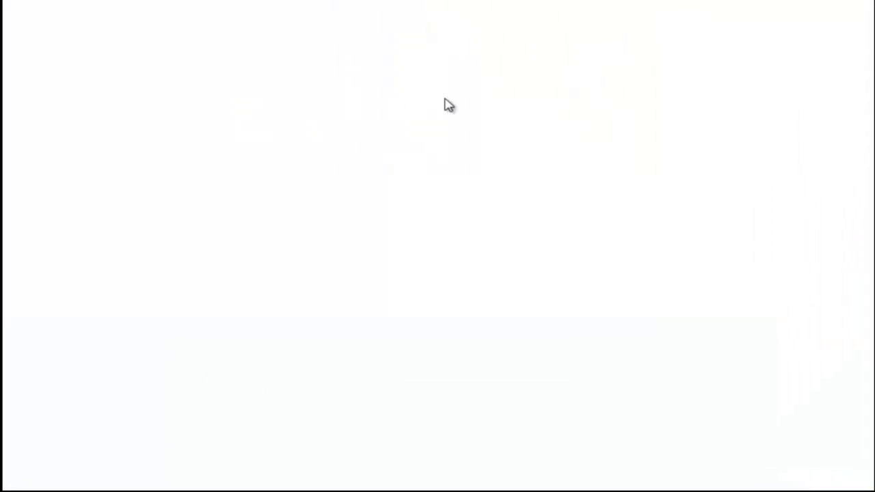
Save and open the downloaded CV in Word, zooming out to see all three pages.
{"action": "left_click", "coordinate": [449, 238]}
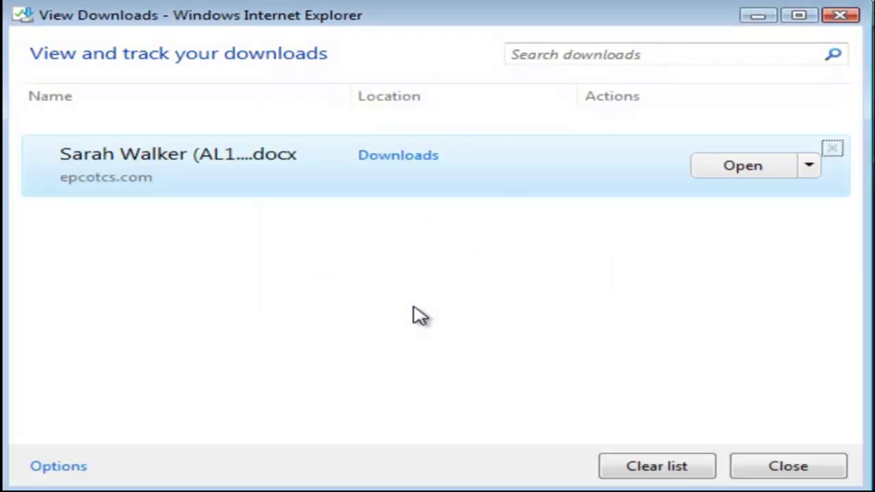
{"action": "left_click", "coordinate": [746, 166]}
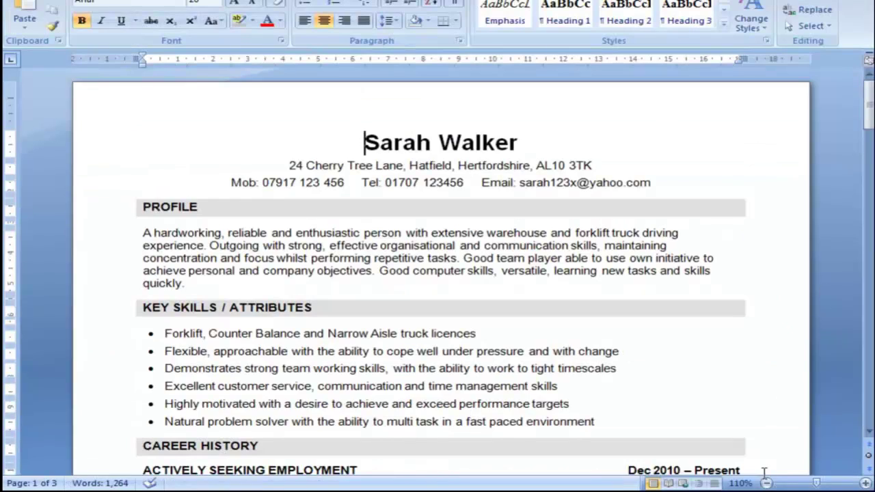
{"action": "left_click", "coordinate": [766, 484]}
{"action": "left_click", "coordinate": [766, 483]}
{"action": "left_click", "coordinate": [767, 484]}
{"action": "left_click", "coordinate": [767, 483]}
{"action": "left_click", "coordinate": [767, 483]}
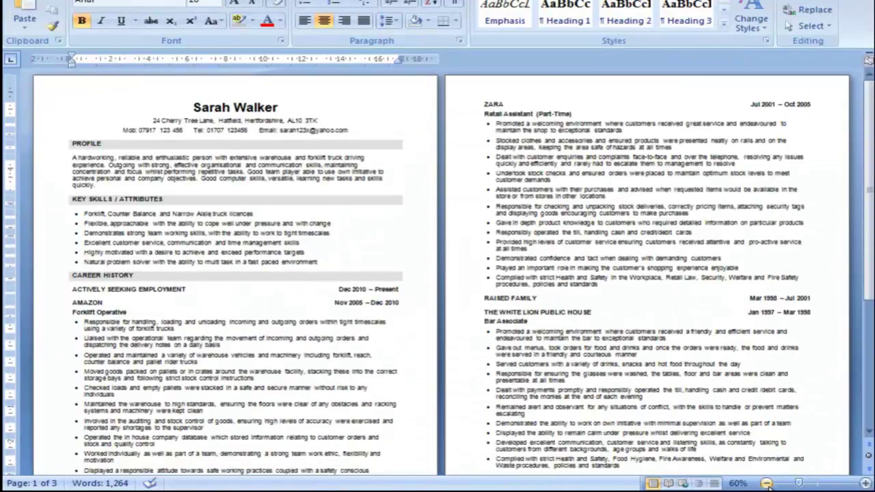
{"action": "left_click", "coordinate": [767, 484]}
{"action": "left_click", "coordinate": [766, 483]}
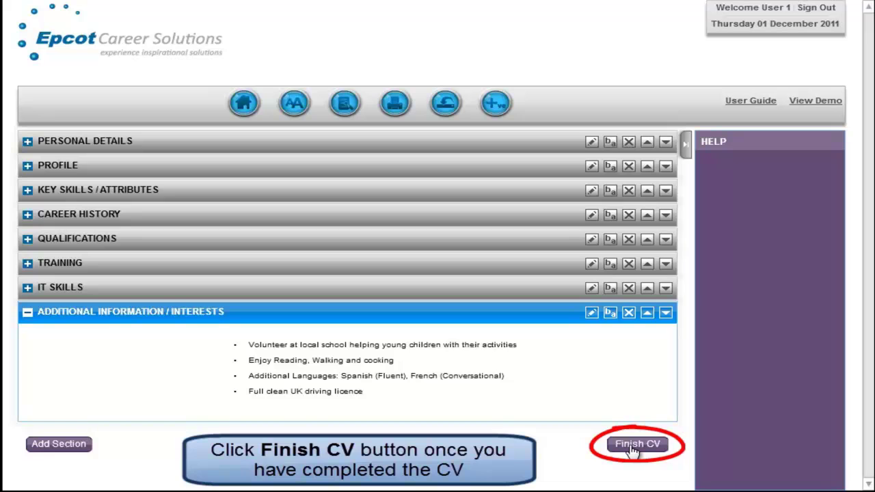
Finish the CV again, auto-condense it to two pages, and download the Word file.
{"action": "left_click", "coordinate": [633, 447]}
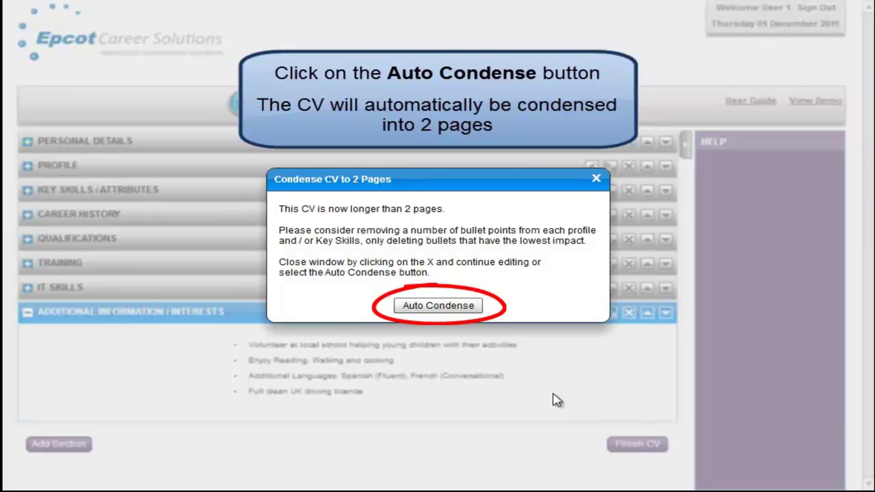
{"action": "left_click", "coordinate": [448, 307]}
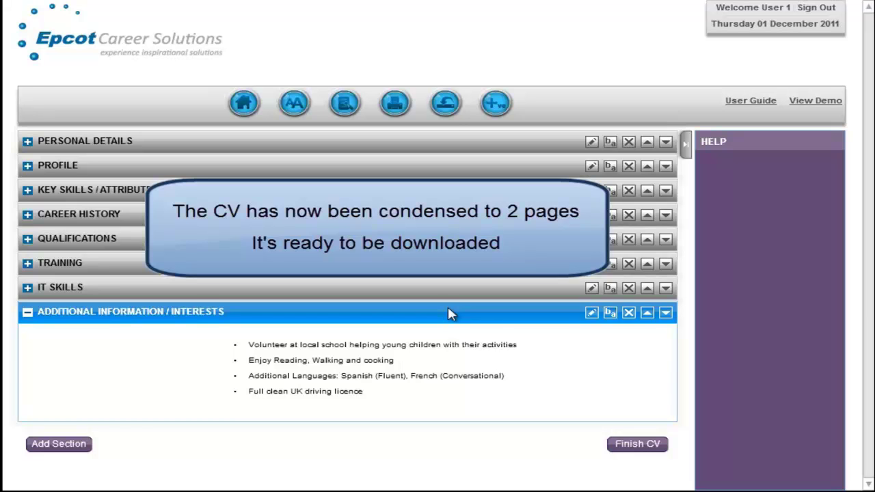
{"action": "left_click", "coordinate": [445, 108]}
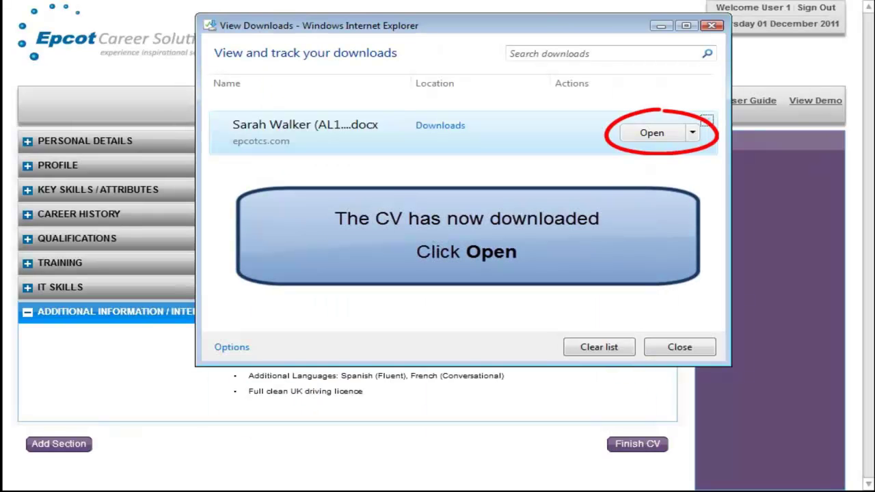
Open the condensed CV in Word and review the profile text and key skill bullets.
{"action": "left_click", "coordinate": [653, 134]}
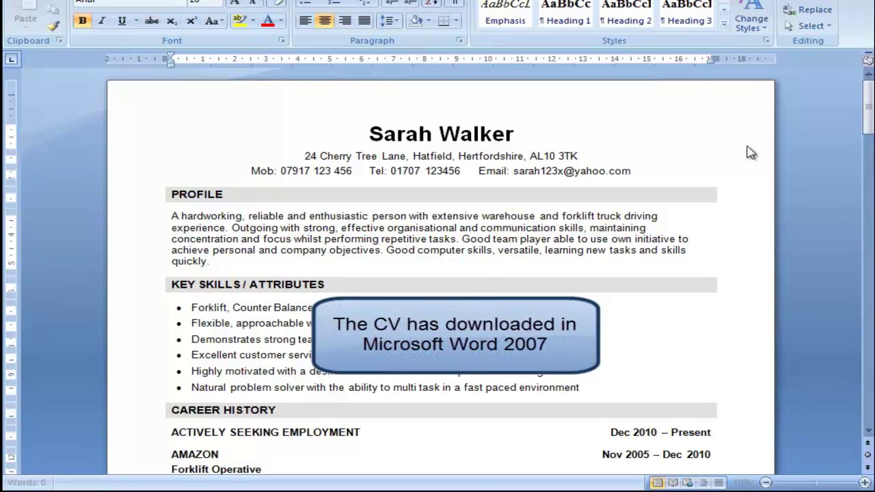
{"action": "mouse_move", "coordinate": [869, 121]}
{"action": "left_mouse_down"}
{"action": "mouse_move", "coordinate": [849, 291]}
{"action": "mouse_move", "coordinate": [871, 386]}
{"action": "mouse_move", "coordinate": [869, 123]}
{"action": "left_mouse_up"}
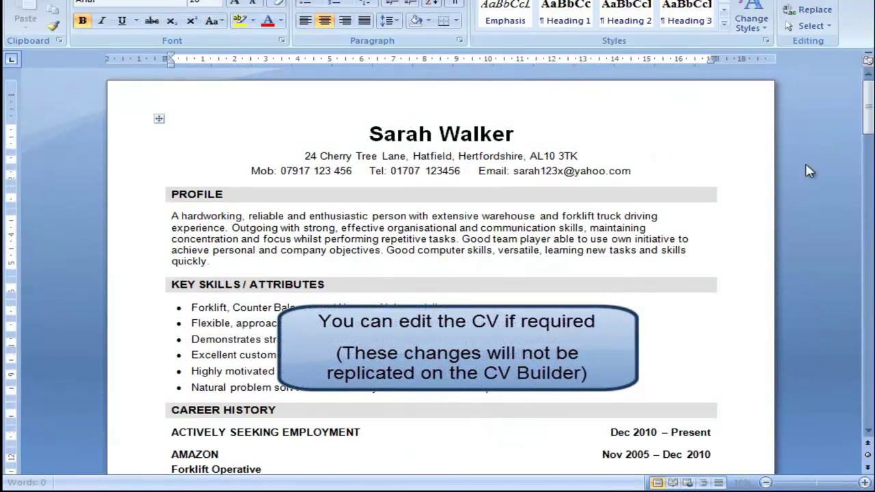
{"action": "left_click_drag", "start_coordinate": [416, 229], "coordinate": [557, 229]}
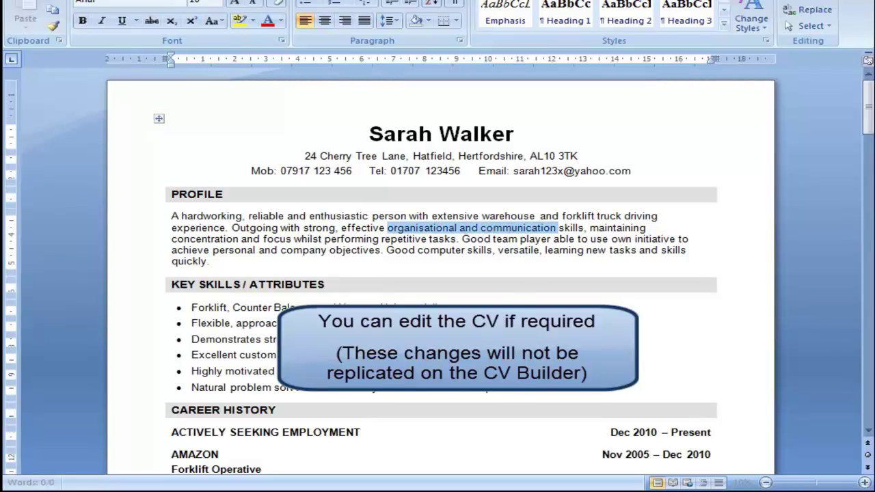
{"action": "left_click_drag", "start_coordinate": [191, 323], "coordinate": [191, 355]}
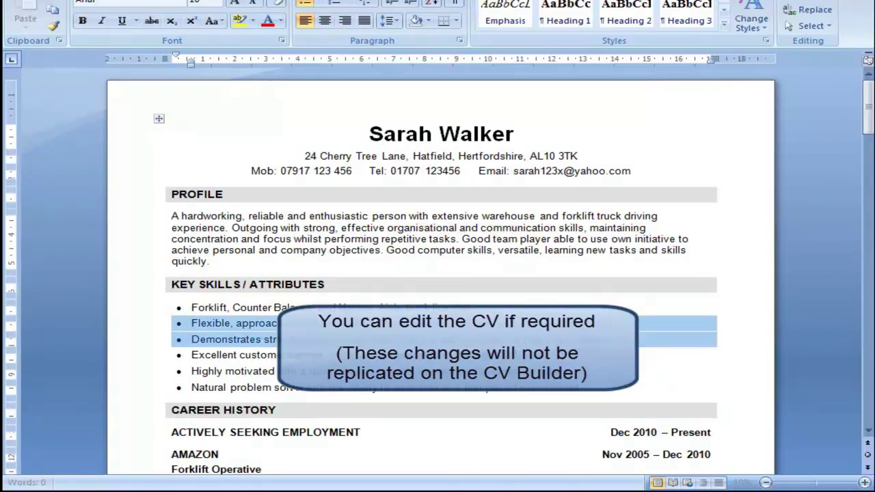
{"action": "left_click", "coordinate": [561, 359]}
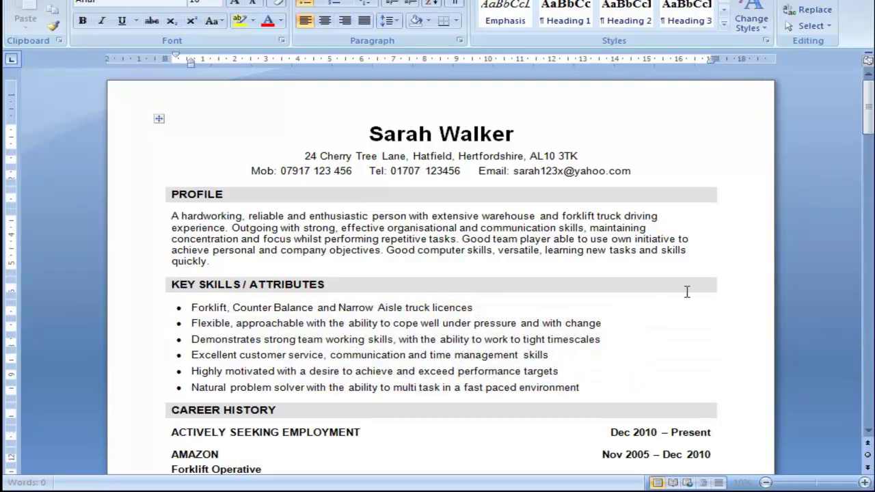
{"action": "left_click", "coordinate": [870, 123]}
{"action": "left_click_drag", "start_coordinate": [869, 123], "coordinate": [868, 352]}
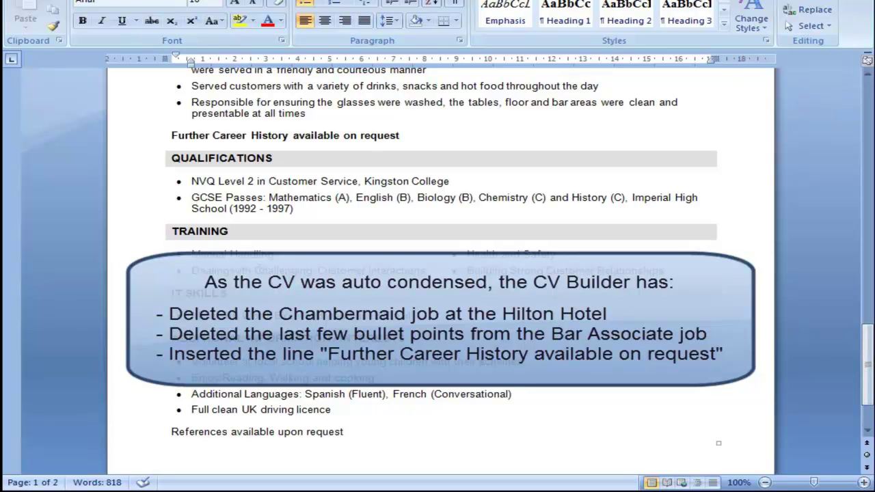
{"action": "left_click", "coordinate": [146, 138]}
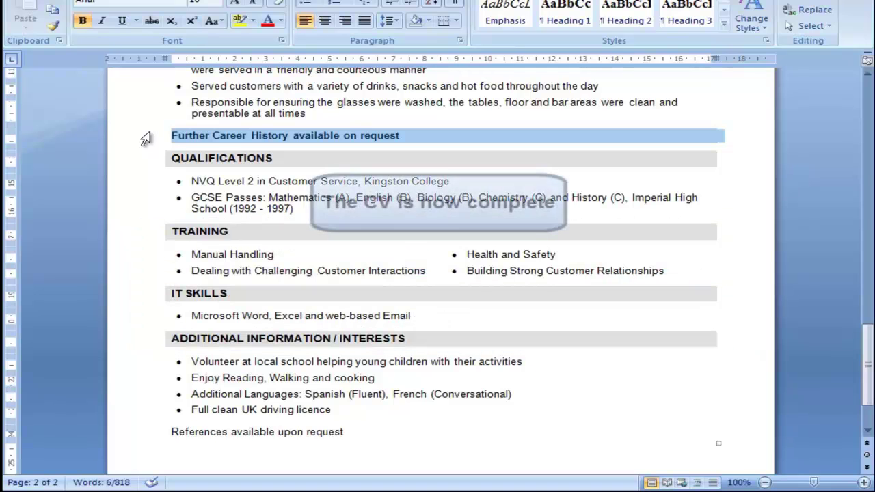
{"action": "left_click", "coordinate": [637, 396]}
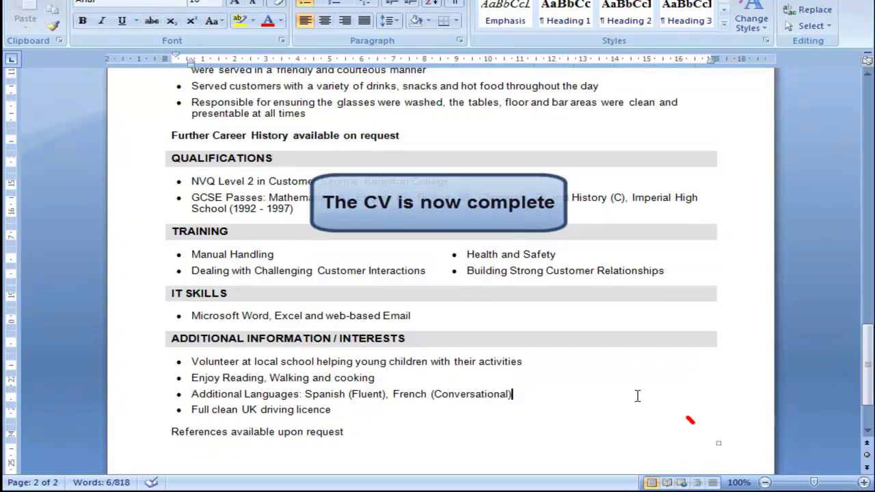